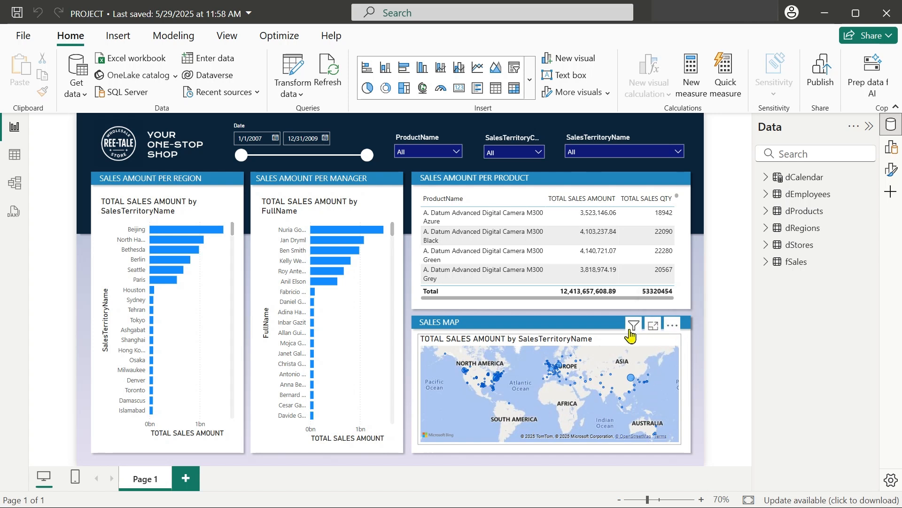
Step: Examine the sales map enlarged in focus mode at different zoom levels and return to the report
mouse_move(632, 334)
left_click(653, 327)
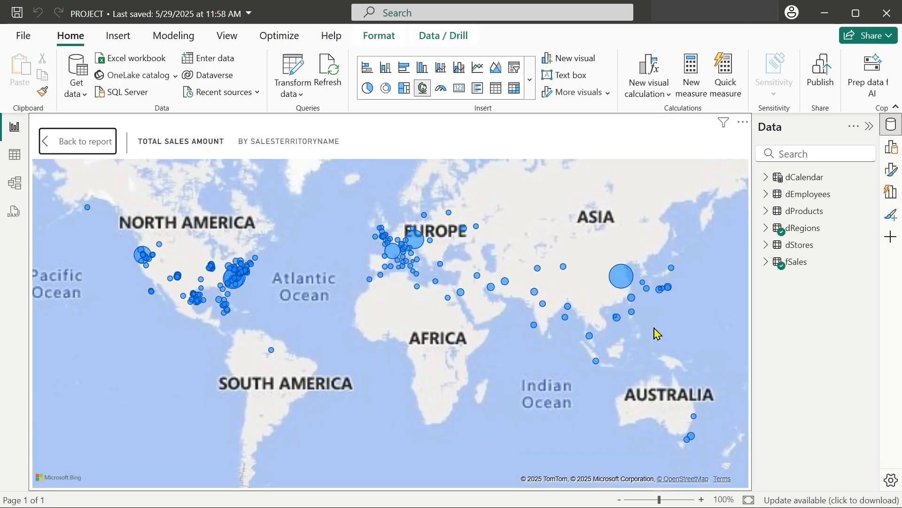
scroll(630, 379, "down", 2)
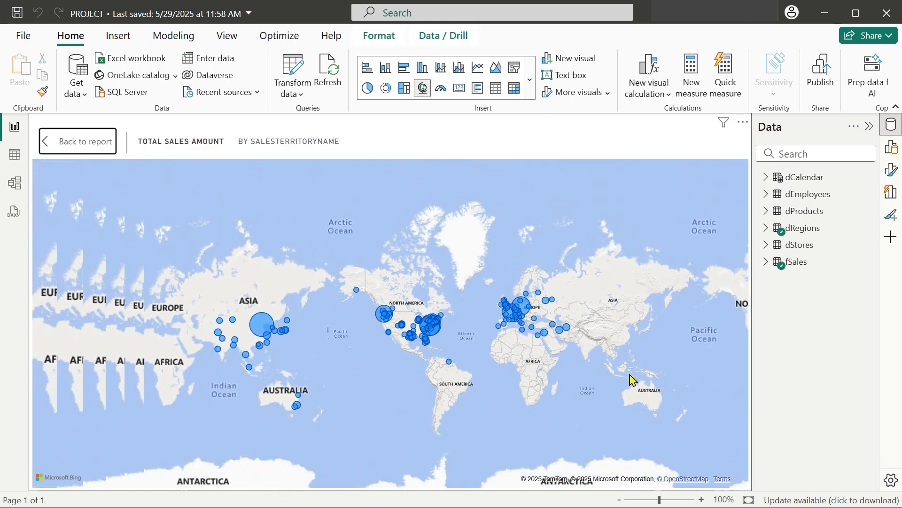
scroll(630, 376, "up", 5)
scroll(618, 370, "down", 3)
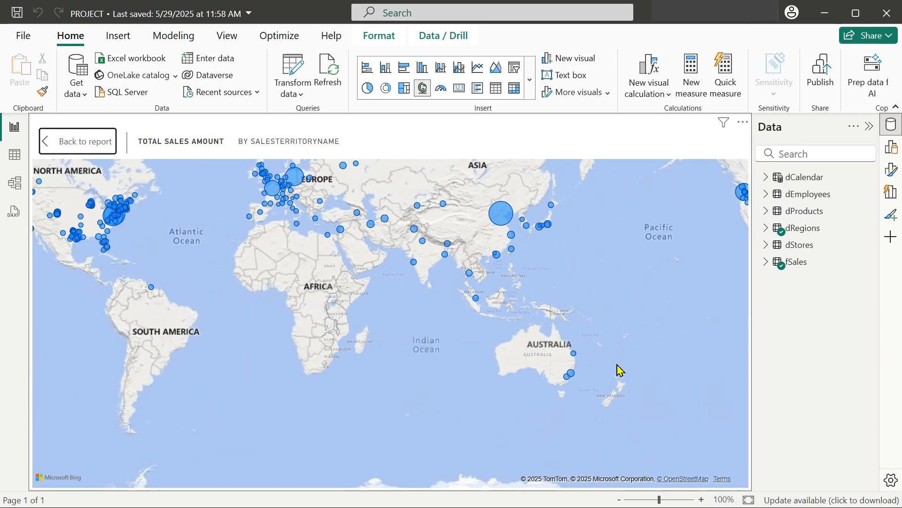
left_click(77, 141)
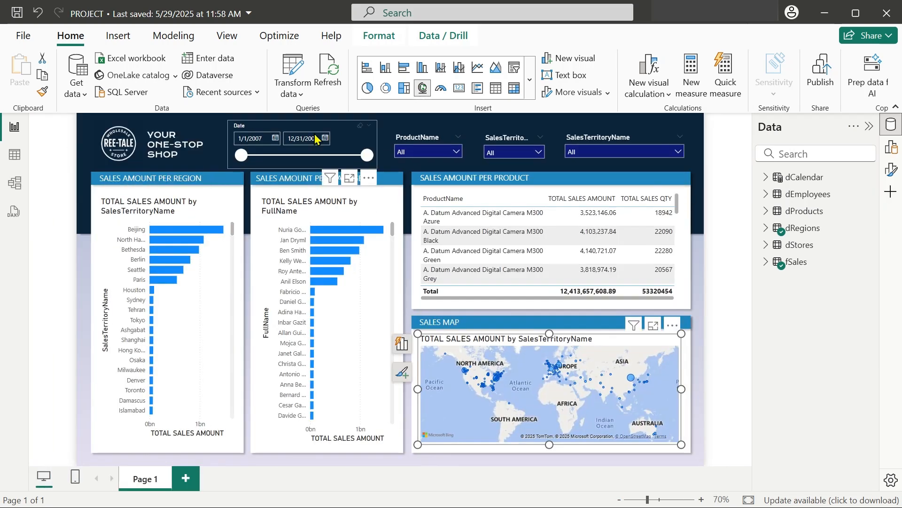
Step: Check which filters and slicers affect the sales map
left_click(602, 332)
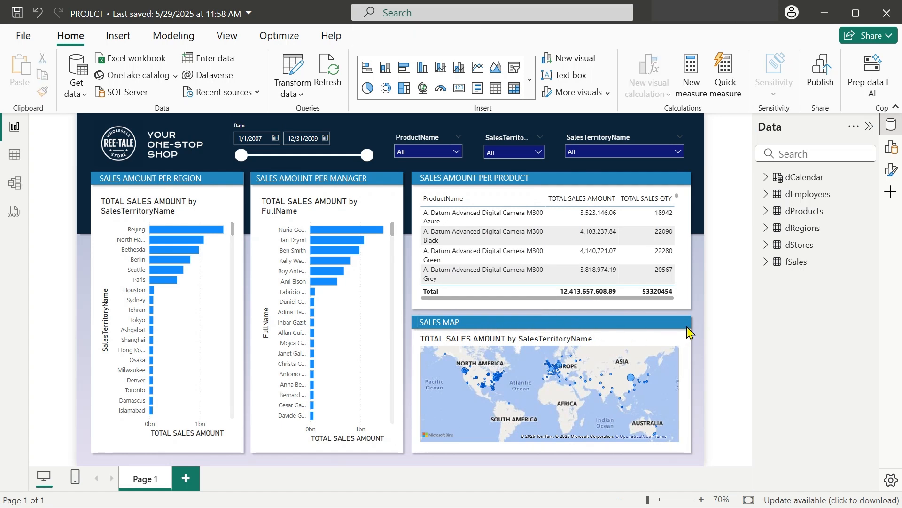
mouse_move(661, 359)
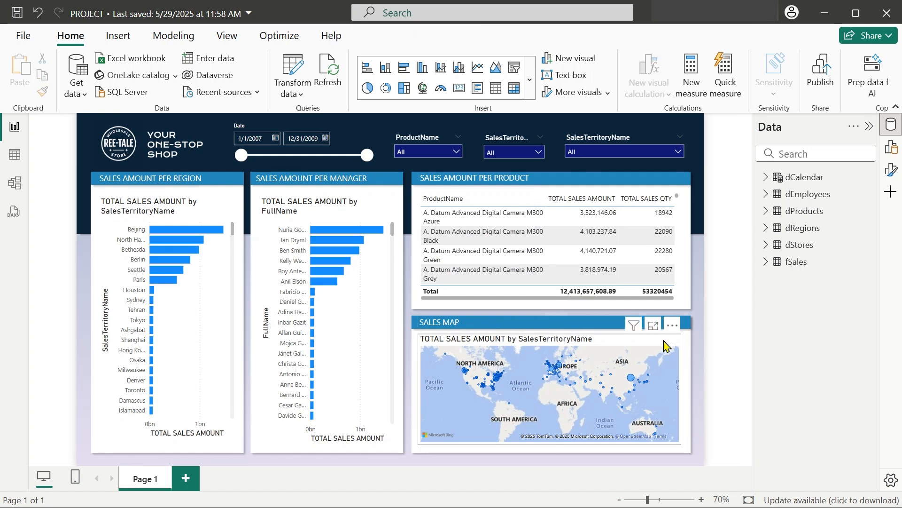
mouse_move(630, 338)
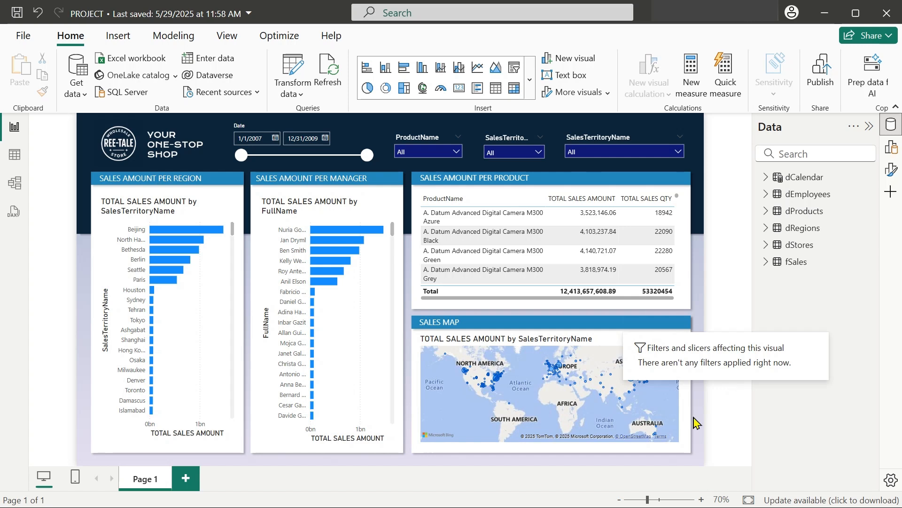
Step: View the sales map's bubbles over Europe in focus mode, return to the report, and explore the map there
left_click(653, 326)
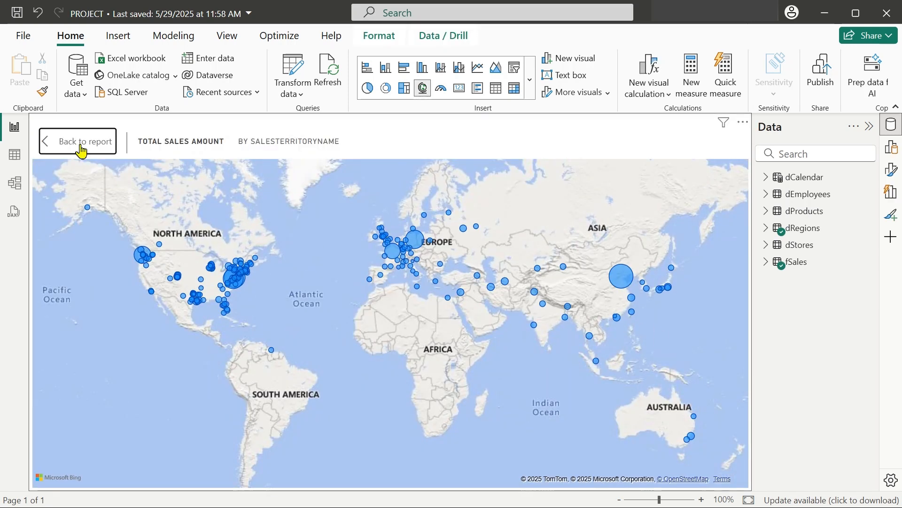
scroll(414, 277, "up", 5)
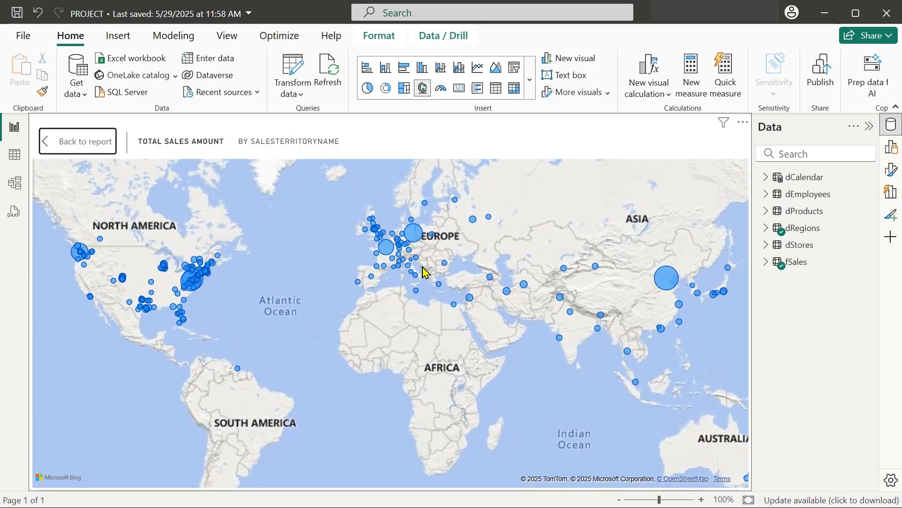
left_click_drag(308, 253, 322, 327)
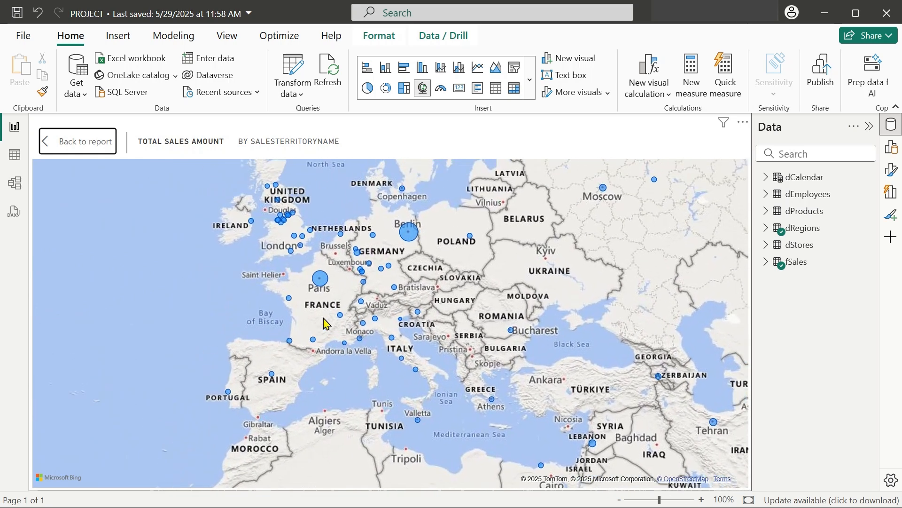
left_click(72, 149)
scroll(584, 410, "up", 5)
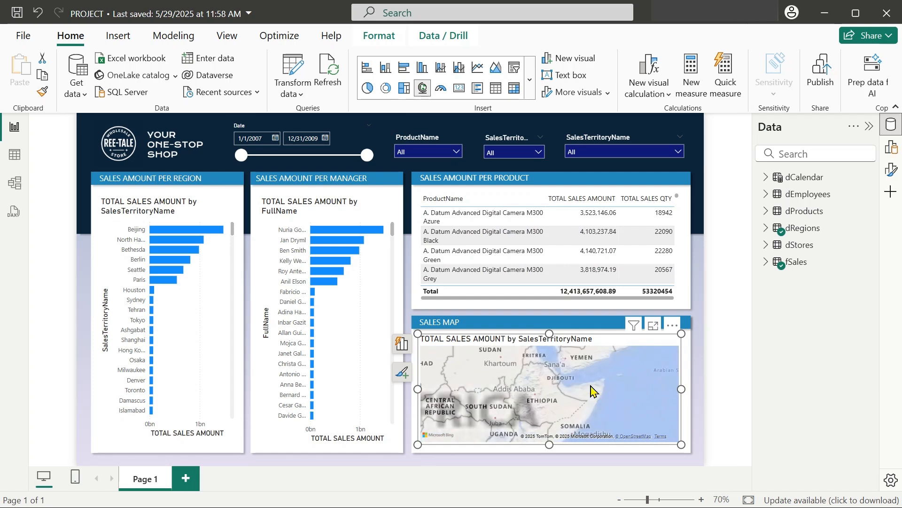
scroll(564, 394, "down", 5)
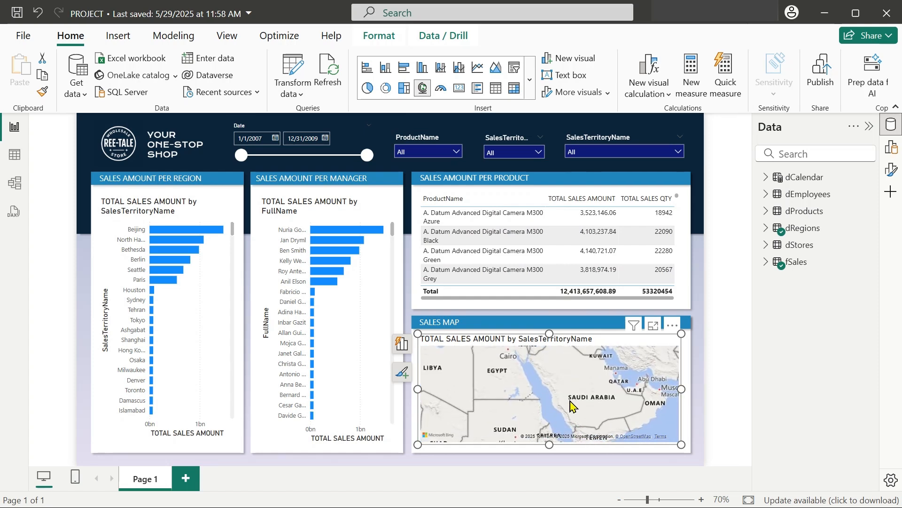
left_click(588, 326)
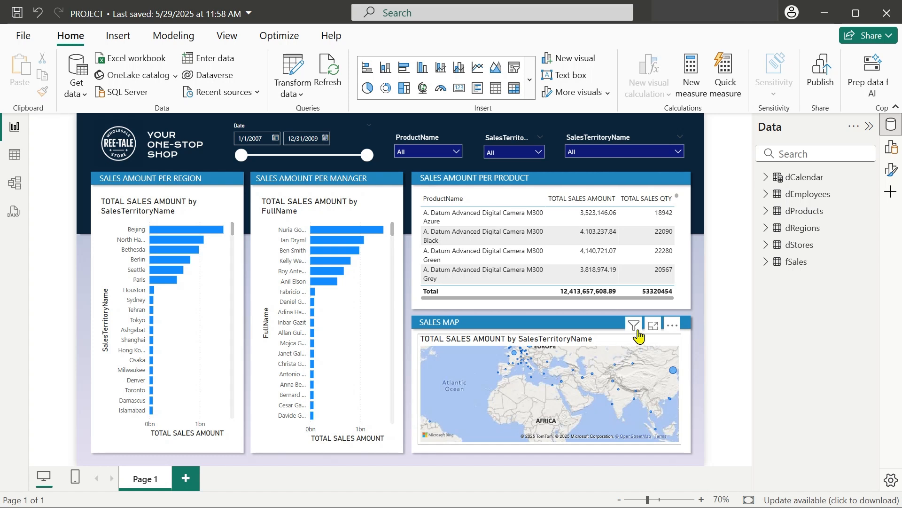
Step: Turn off the header icons for the sales map visual
left_click(644, 439)
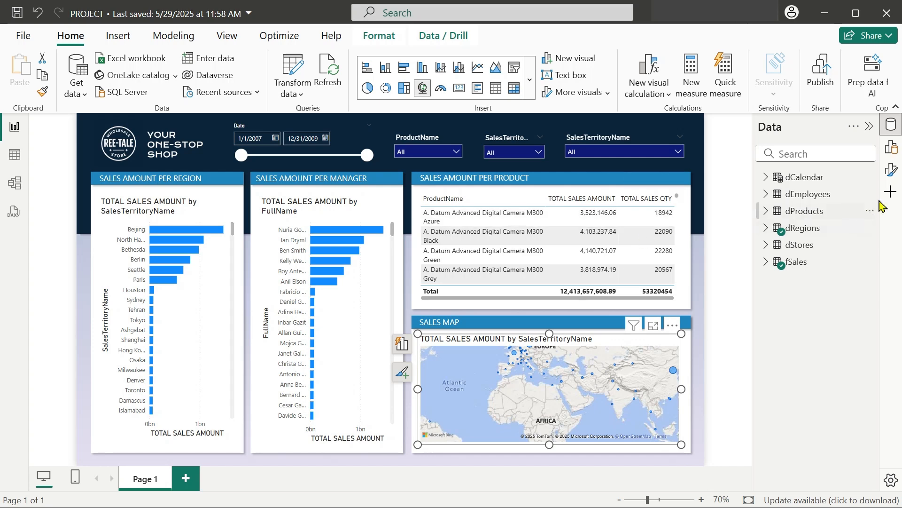
left_click(891, 169)
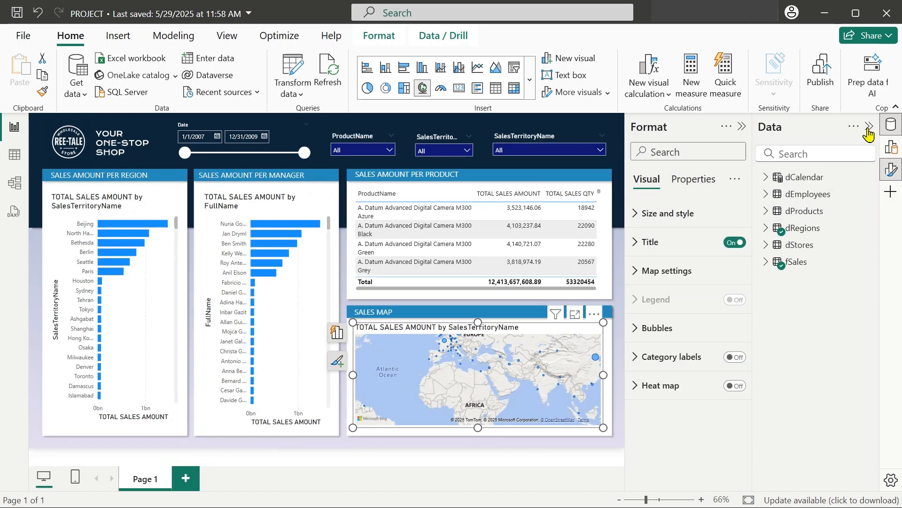
left_click(870, 126)
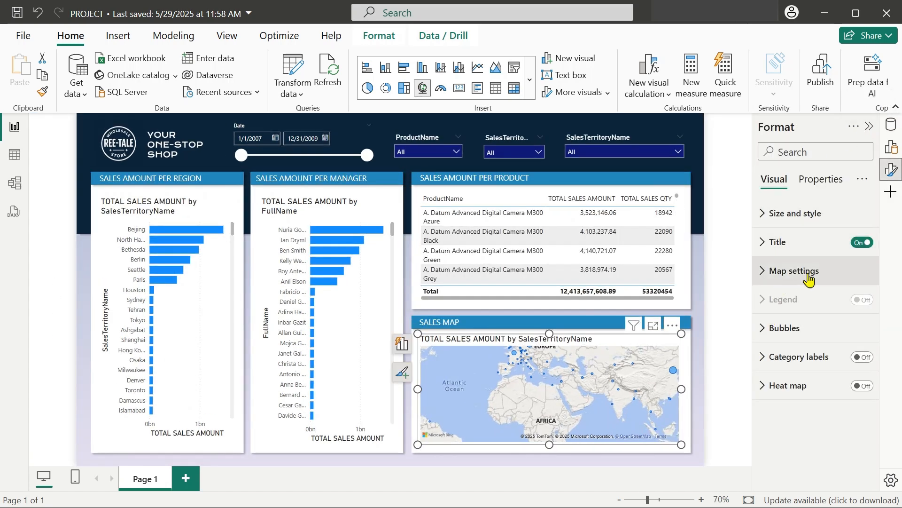
left_click(819, 186)
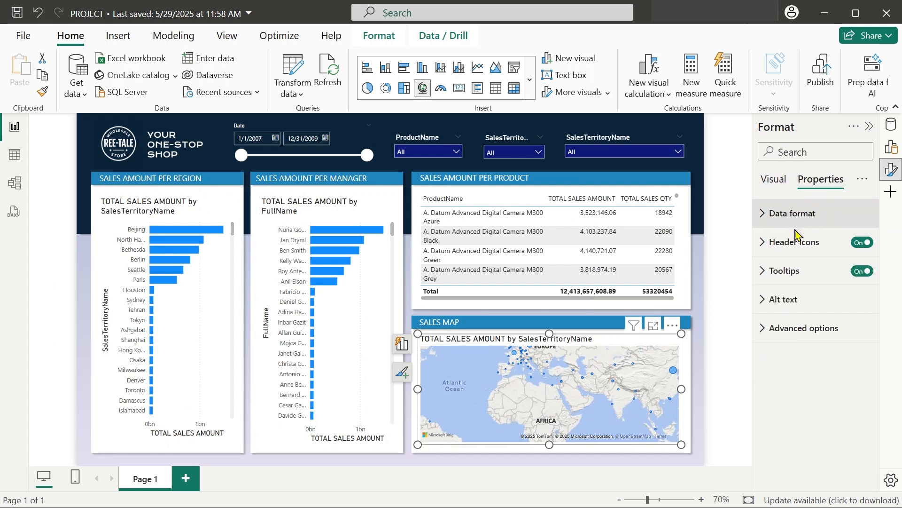
left_click(861, 244)
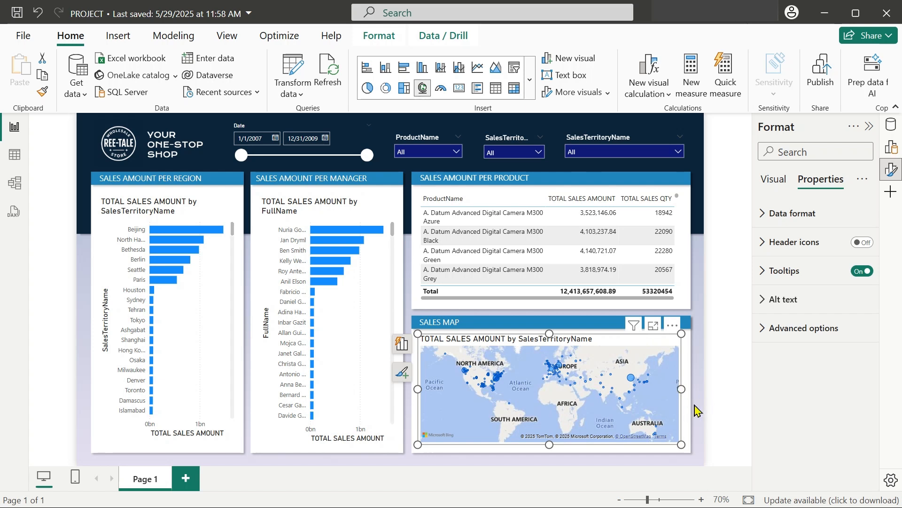
Step: Resize the sales map to about 565 wide, spanning its card, and extend its lower edge to the card's bottom
left_click_drag(682, 390, 689, 390)
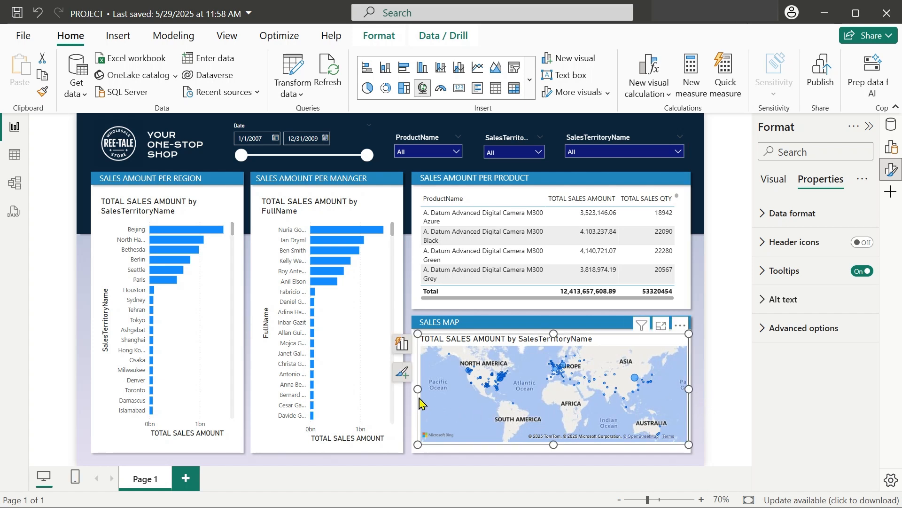
left_click_drag(415, 390, 411, 395)
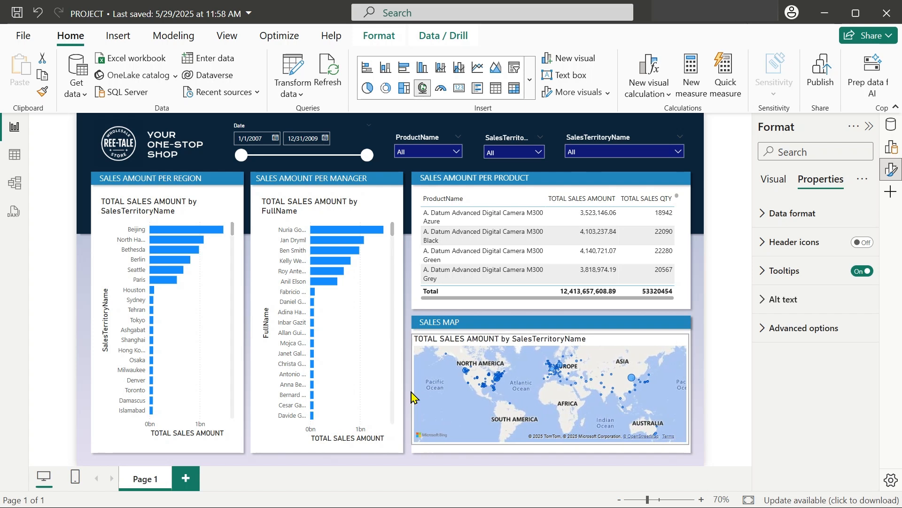
left_click(411, 393)
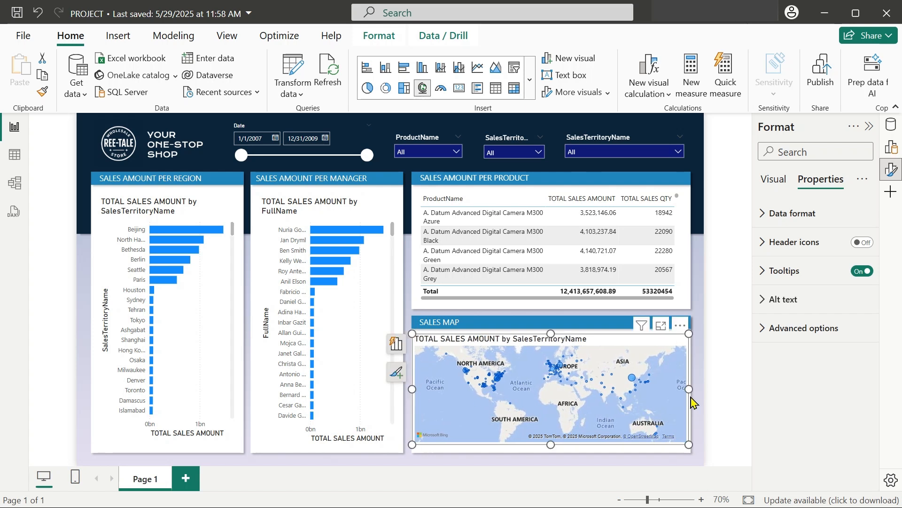
left_click_drag(692, 389, 690, 390)
left_click_drag(549, 335, 550, 334)
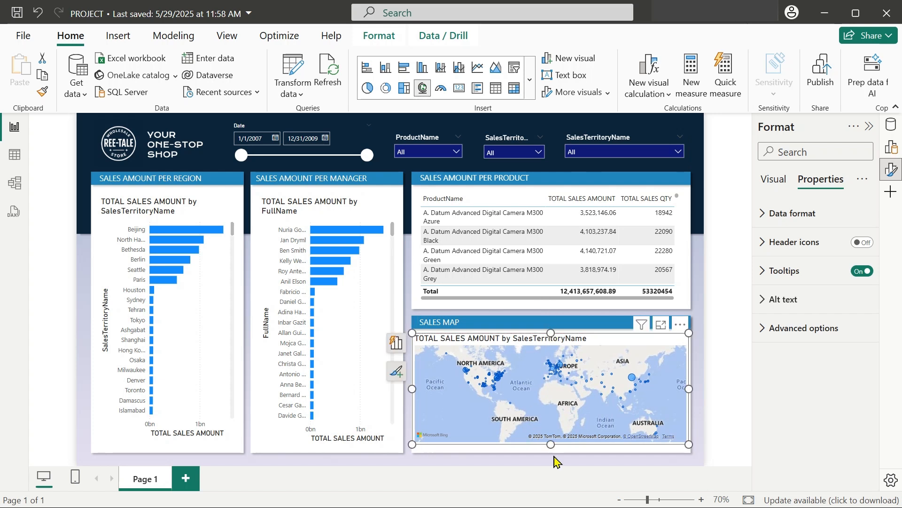
left_click_drag(552, 446, 553, 456)
left_click(555, 459)
left_click_drag(649, 368, 674, 367)
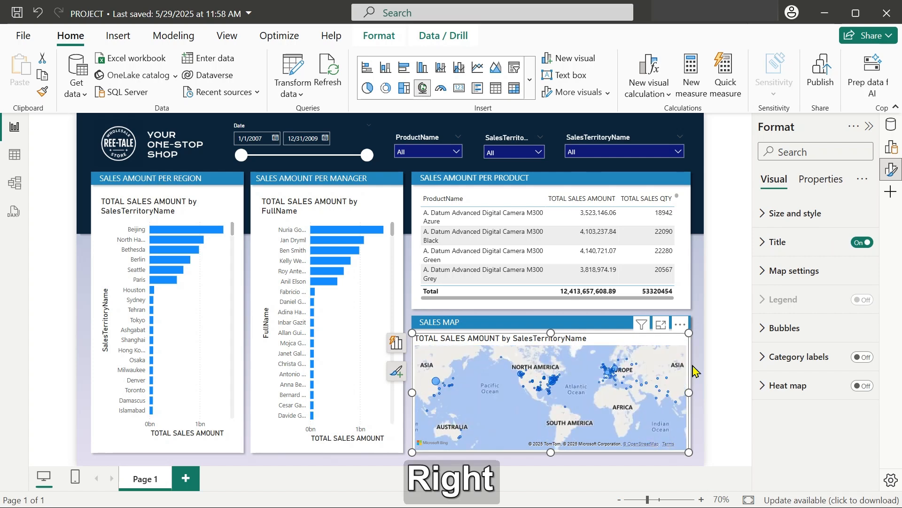
key("Right")
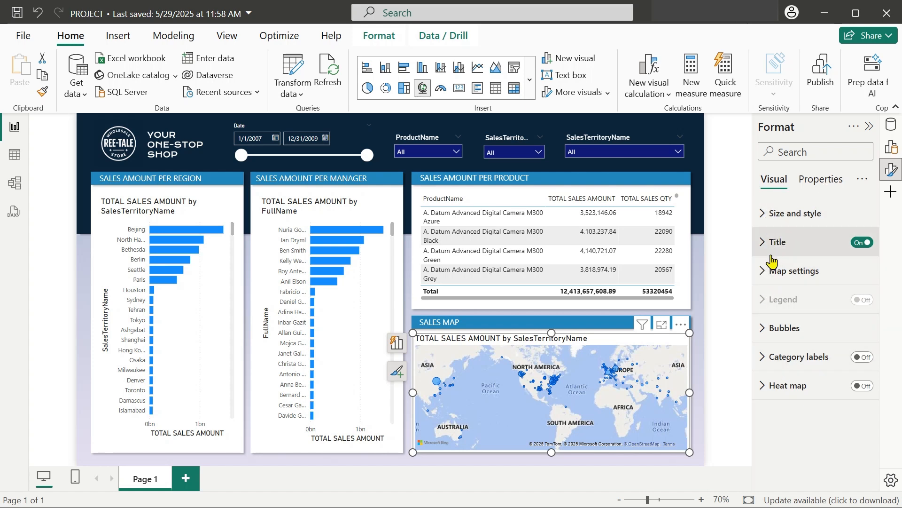
Step: Turn off the sales map visual's own title, leaving the SALES MAP text box as its heading
left_click(860, 250)
left_click(868, 248)
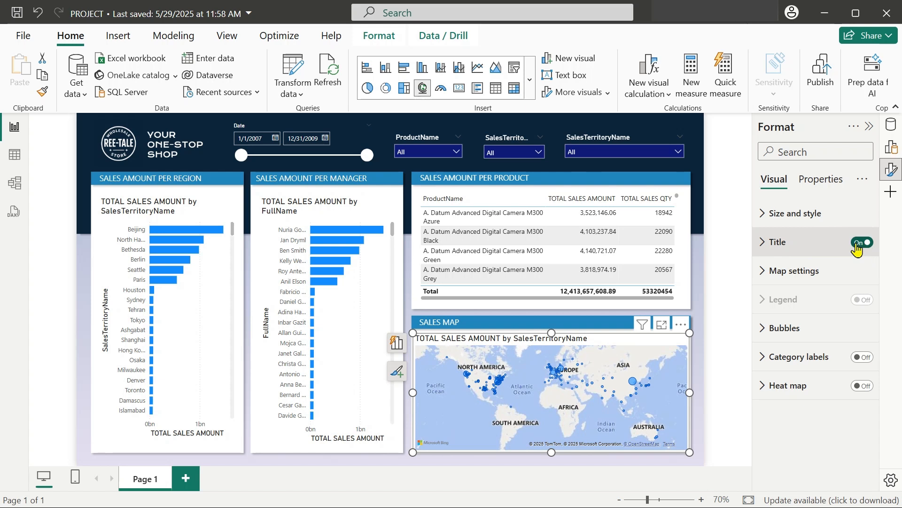
left_click(858, 245)
left_click(463, 321)
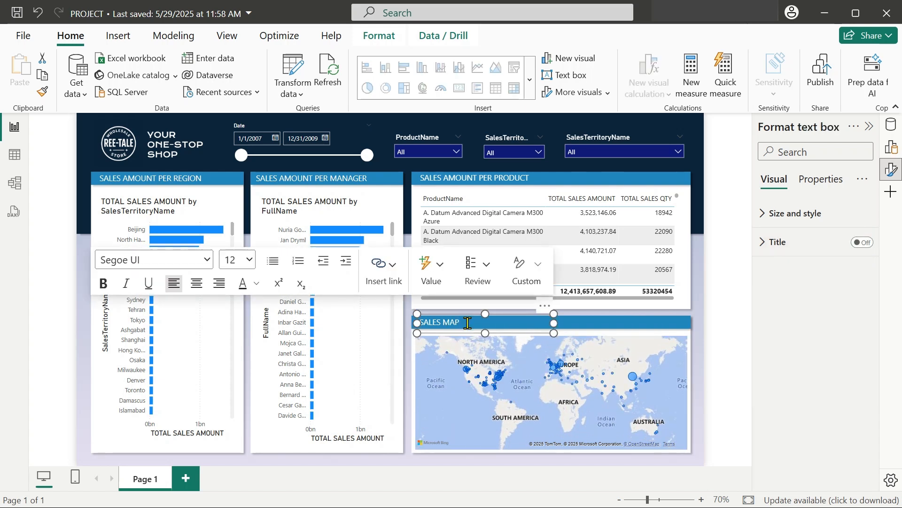
left_click(686, 338)
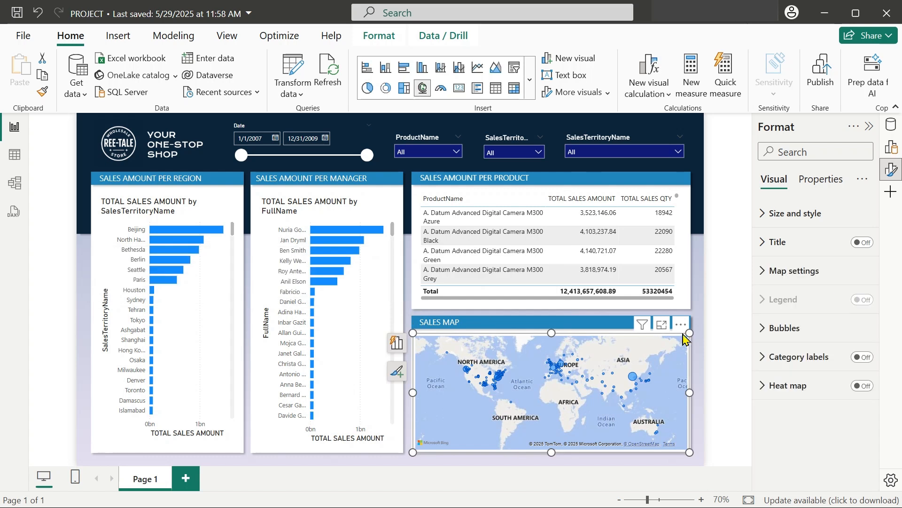
left_click(865, 243)
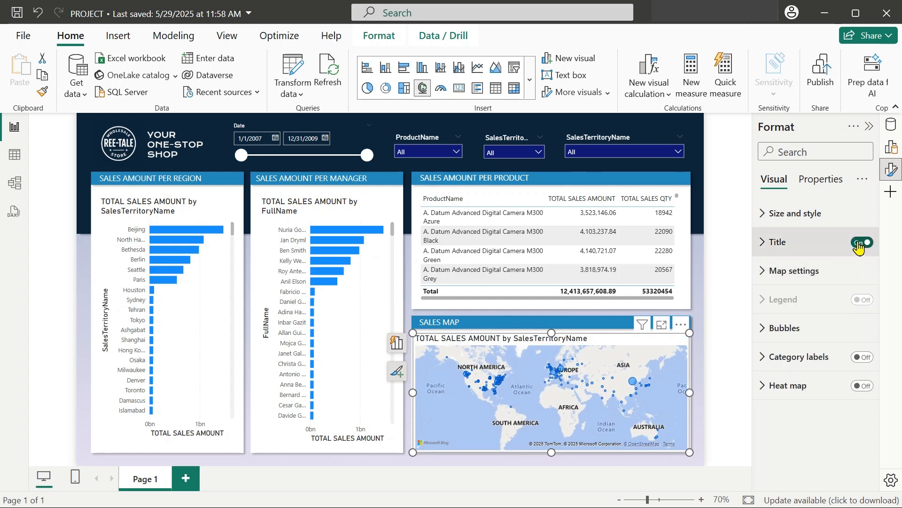
left_click(855, 246)
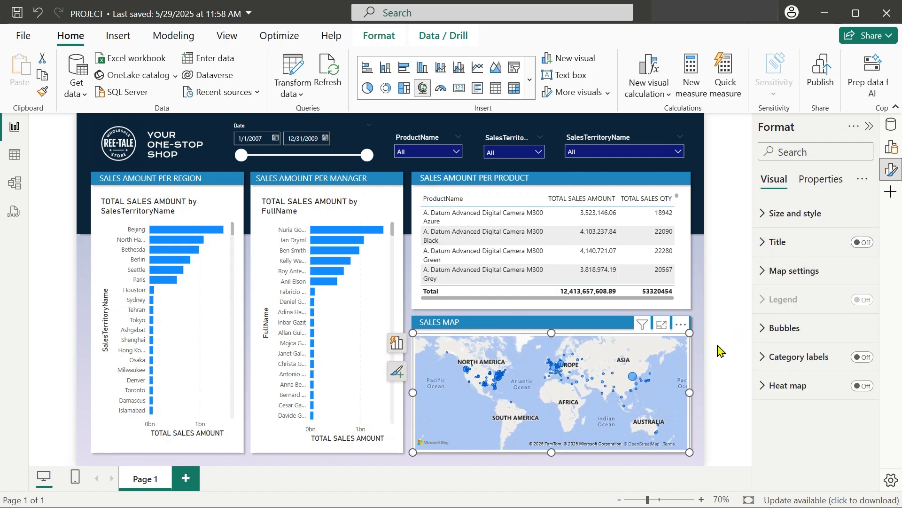
Step: Adjust the sales map's height to about 249 and set its vertical position to 442, closer to the heading
left_click_drag(552, 332, 564, 334)
left_click(765, 218)
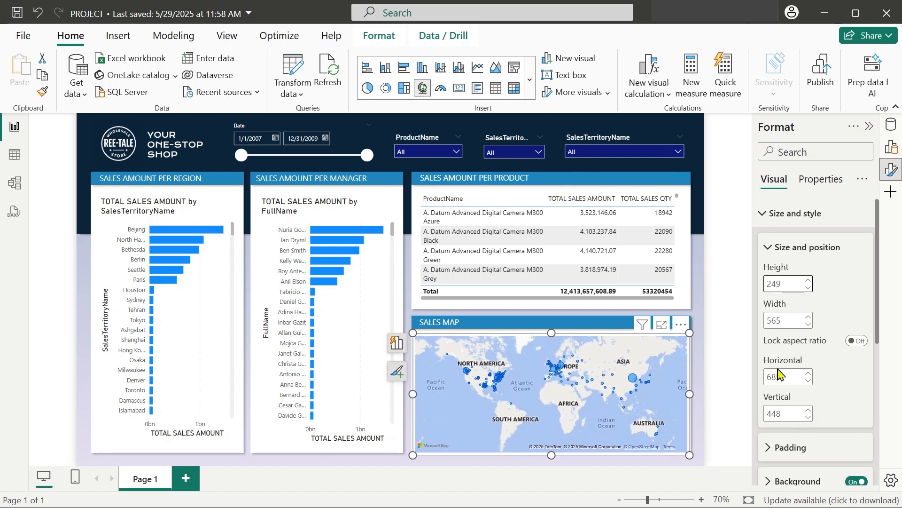
left_click(809, 418)
left_click(809, 418)
left_click(809, 418)
left_click(809, 418)
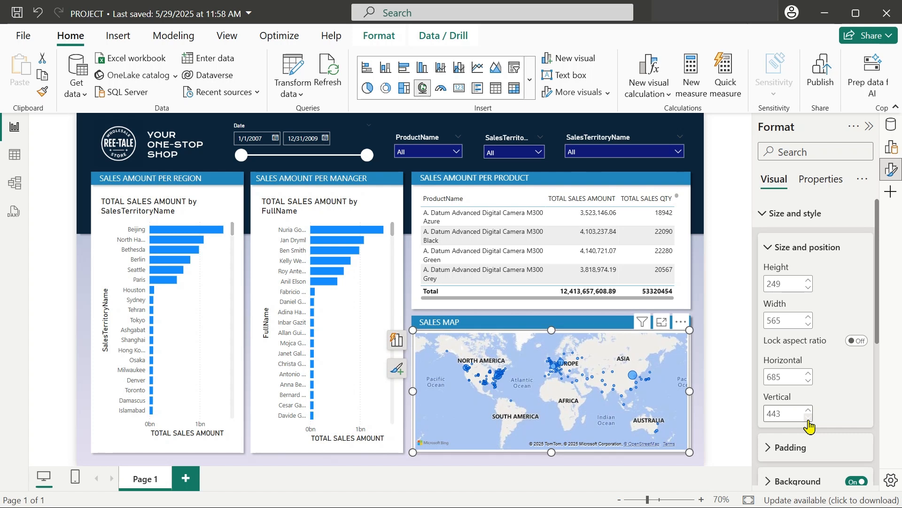
left_click(713, 361)
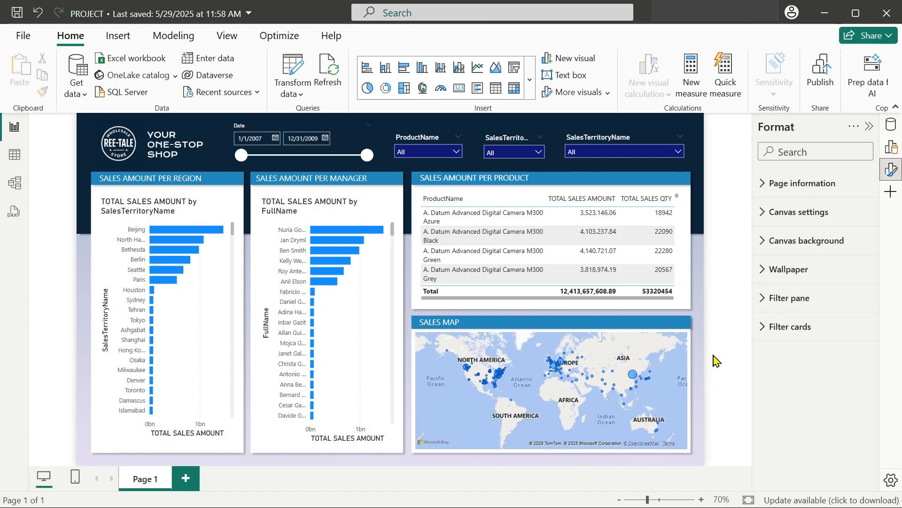
left_click(686, 339)
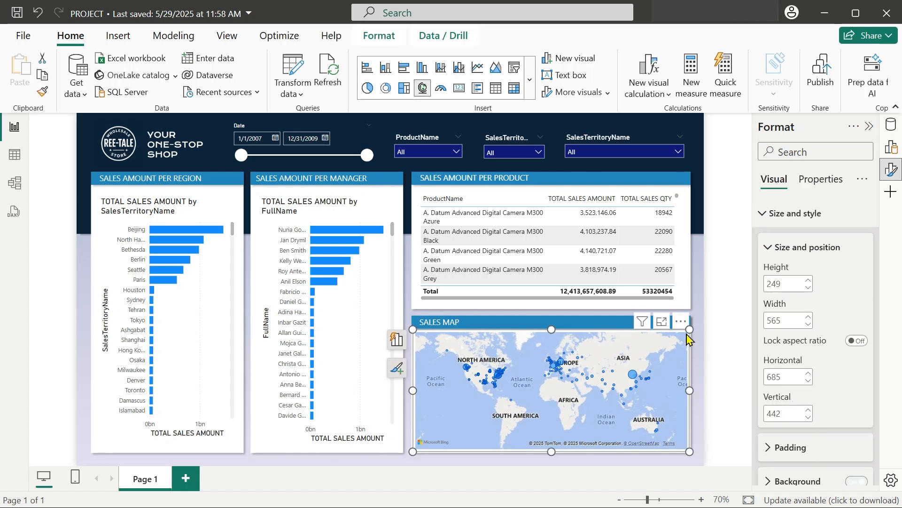
left_click(766, 213)
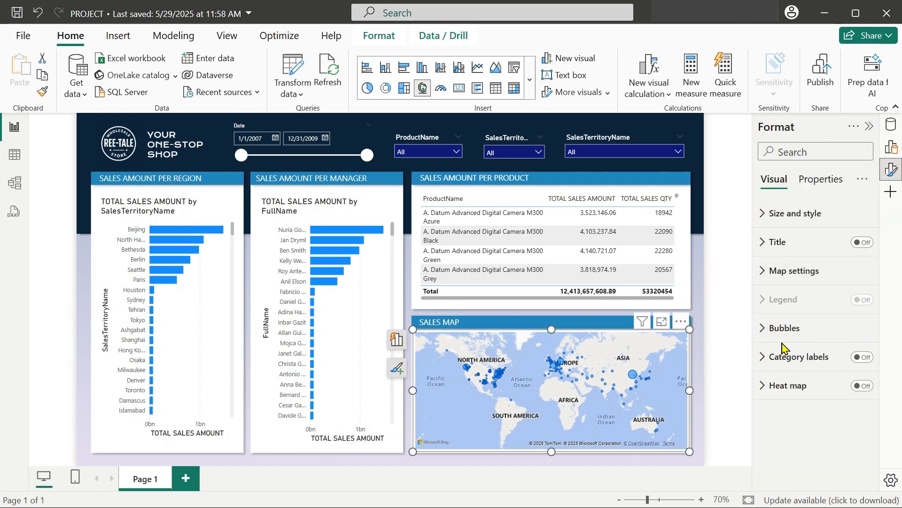
Step: Set the sales map's style to Light in its map settings, after trying out the Dark style
left_click(764, 275)
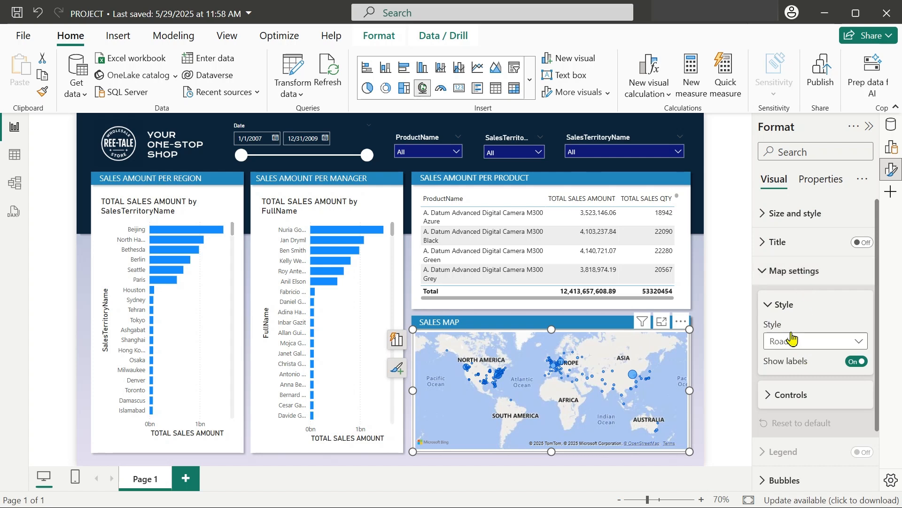
scroll(796, 345, "down", 2)
left_click(805, 277)
left_click(783, 294)
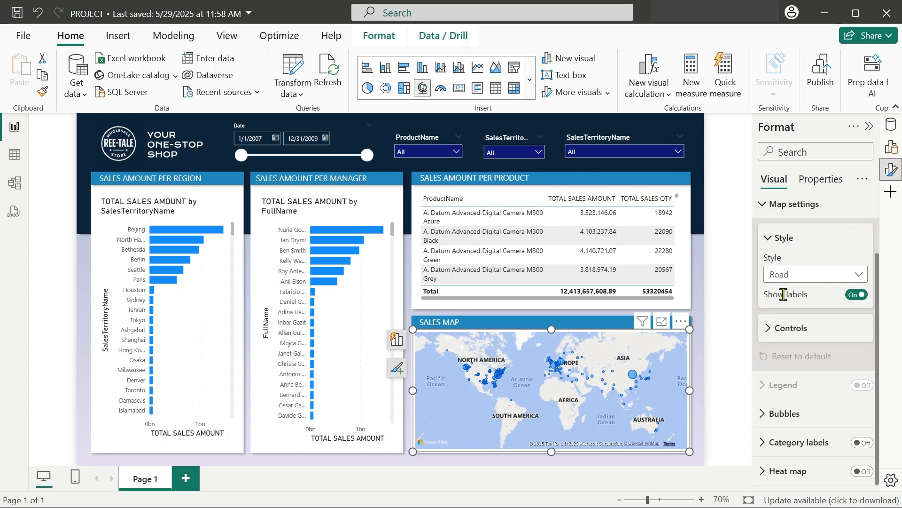
left_click(792, 280)
left_click(783, 312)
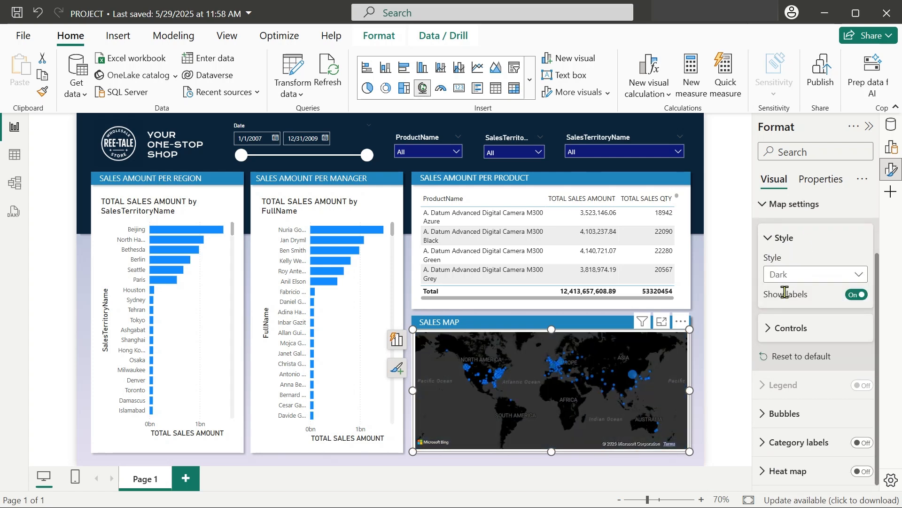
left_click(794, 277)
left_click(784, 329)
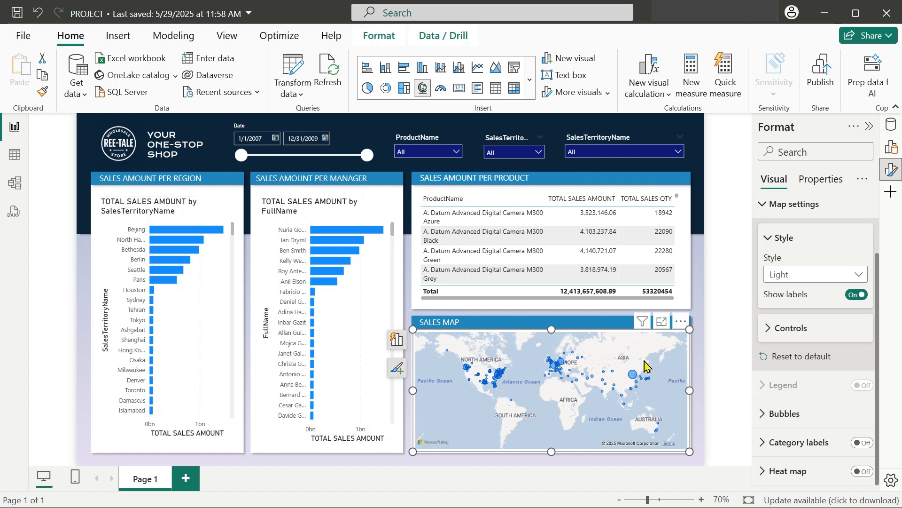
left_click(765, 205)
Step: Set the label color of the sales map's tooltip text to white
left_click_drag(754, 186, 713, 186)
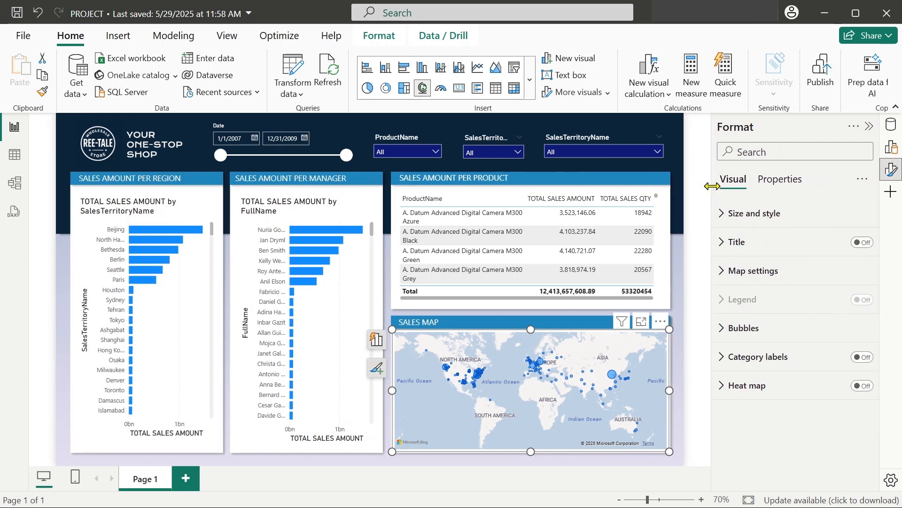
left_click(780, 183)
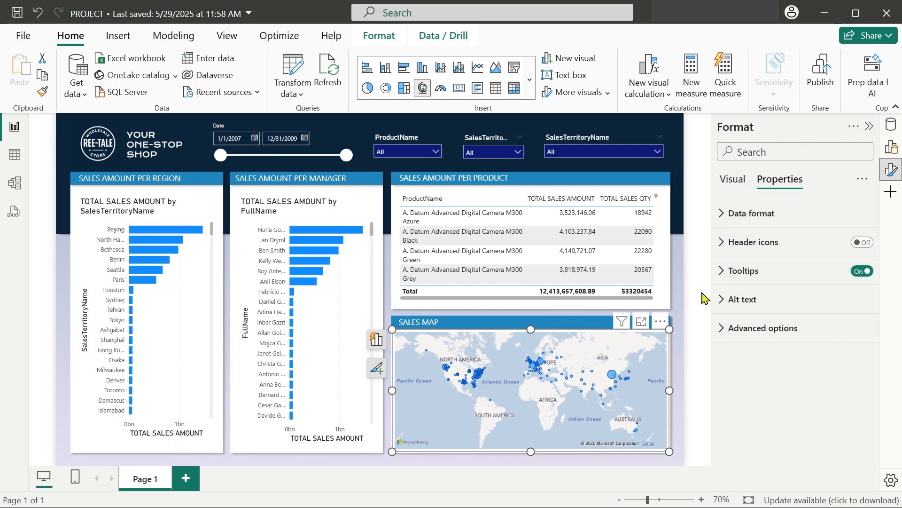
mouse_move(612, 381)
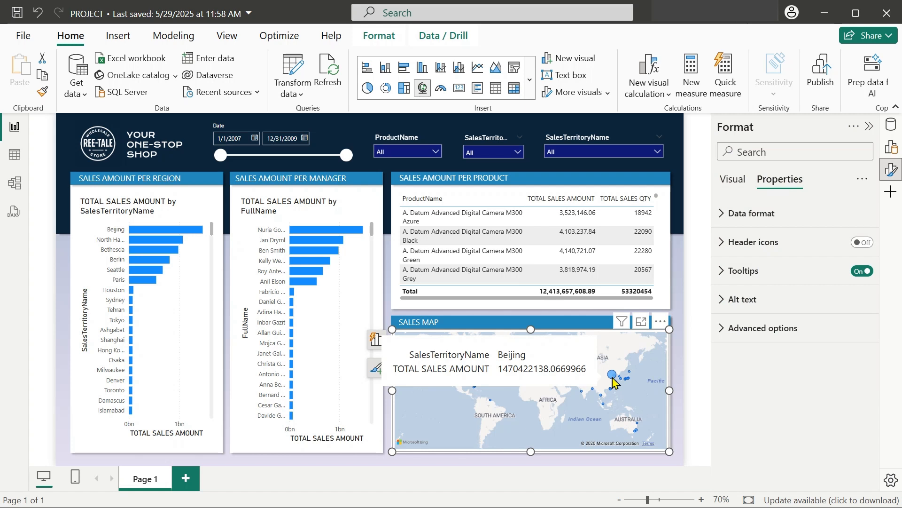
mouse_move(445, 369)
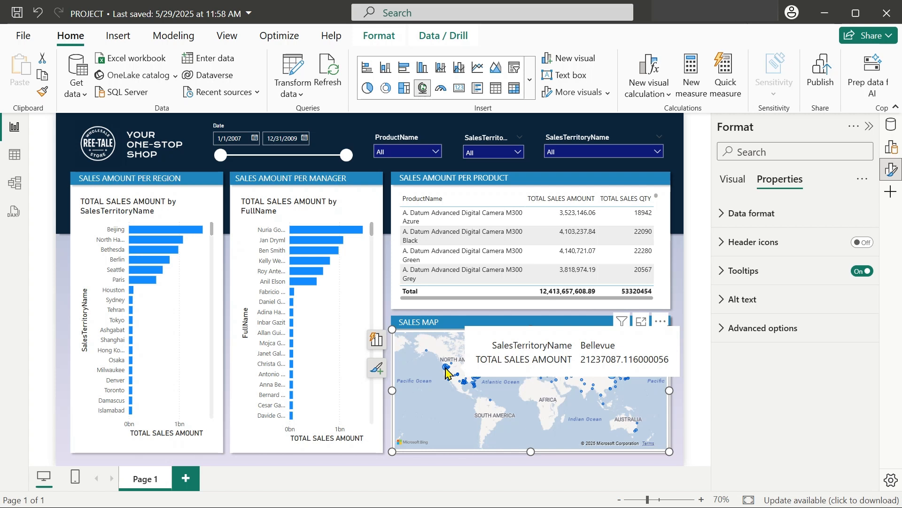
left_click(729, 272)
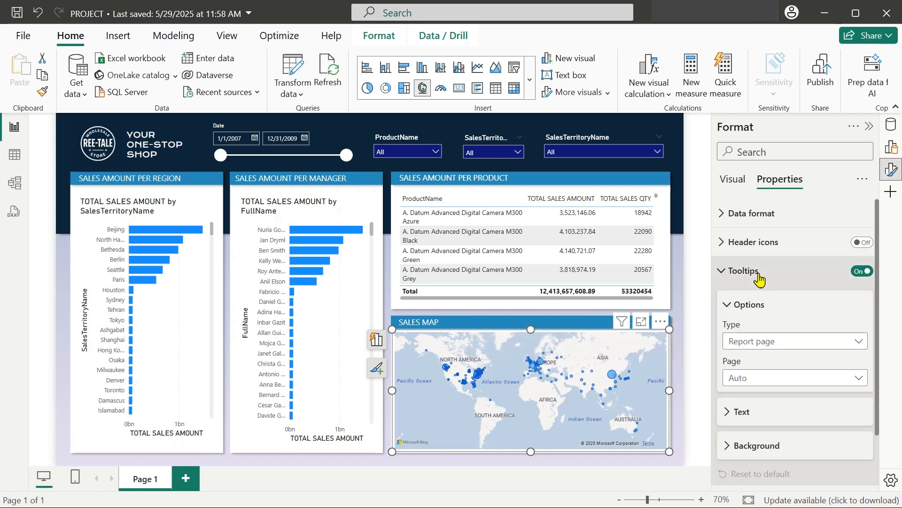
scroll(775, 267, "down", 2)
left_click(729, 354)
scroll(757, 278, "down", 3)
left_click(751, 275)
left_click(668, 53)
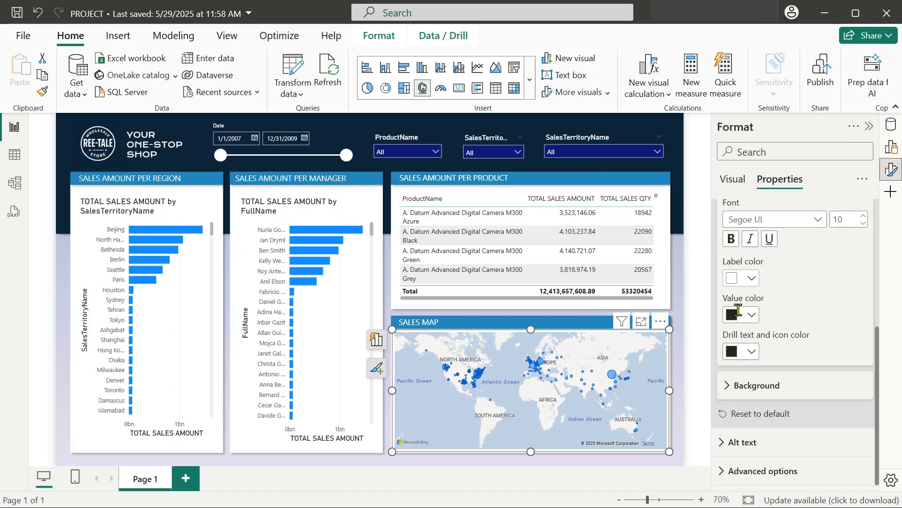
Step: Set the tooltip's value color and its drill text and icon color to white
left_click(752, 314)
left_click(651, 257)
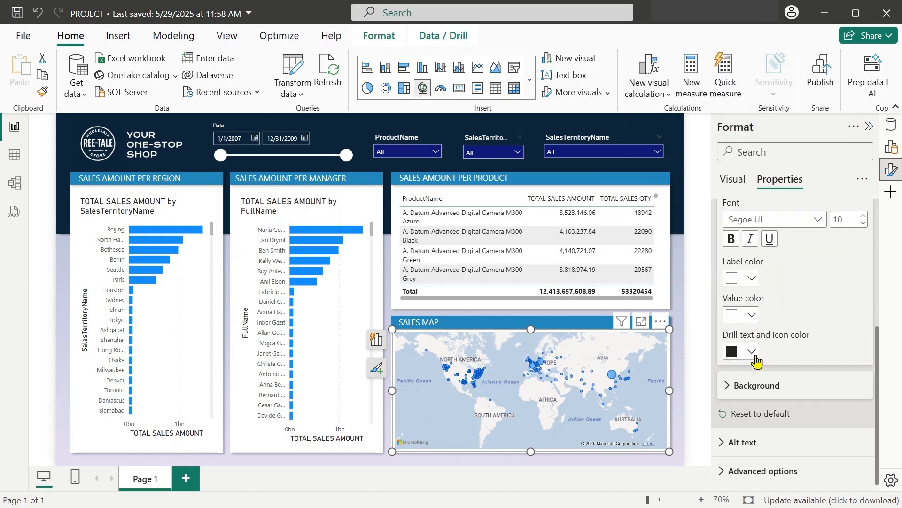
left_click(752, 351)
left_click(651, 290)
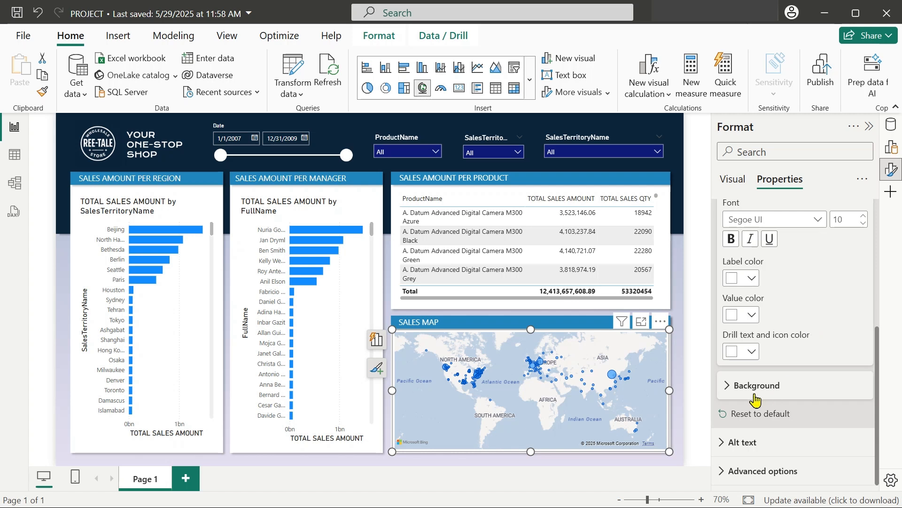
Step: Set the sales map tooltip's background color to dark gray #333333
left_click(727, 387)
scroll(802, 336, "down", 2)
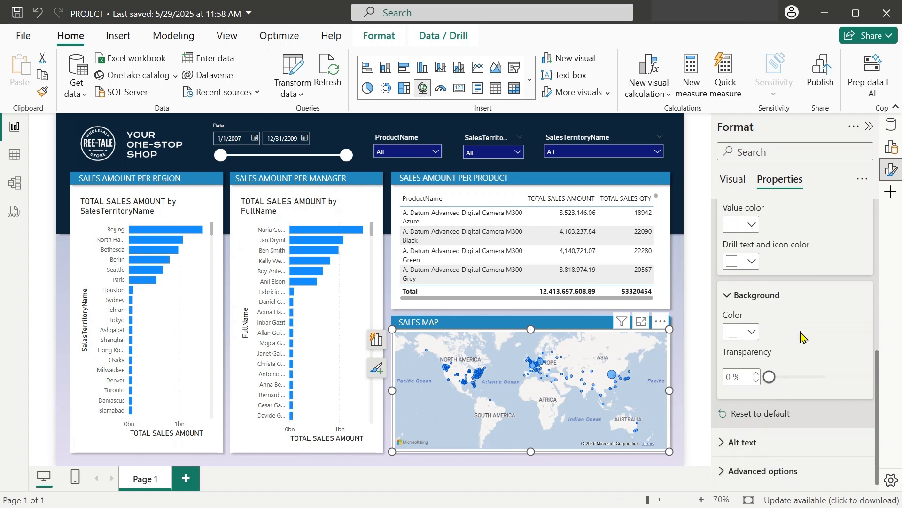
left_click(752, 333)
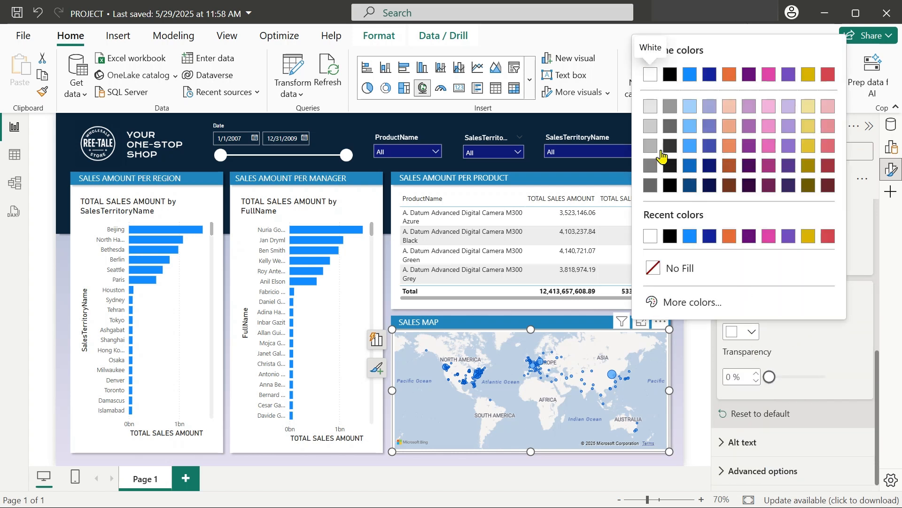
left_click(671, 151)
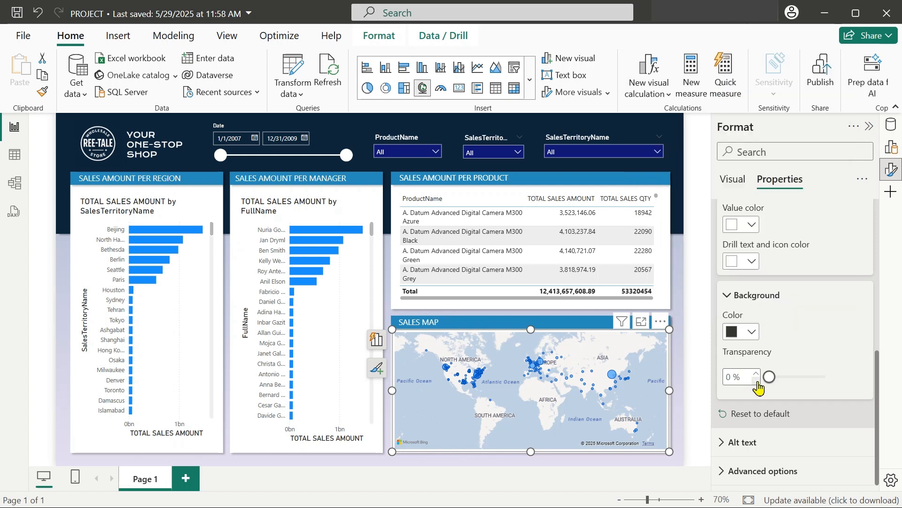
mouse_move(614, 382)
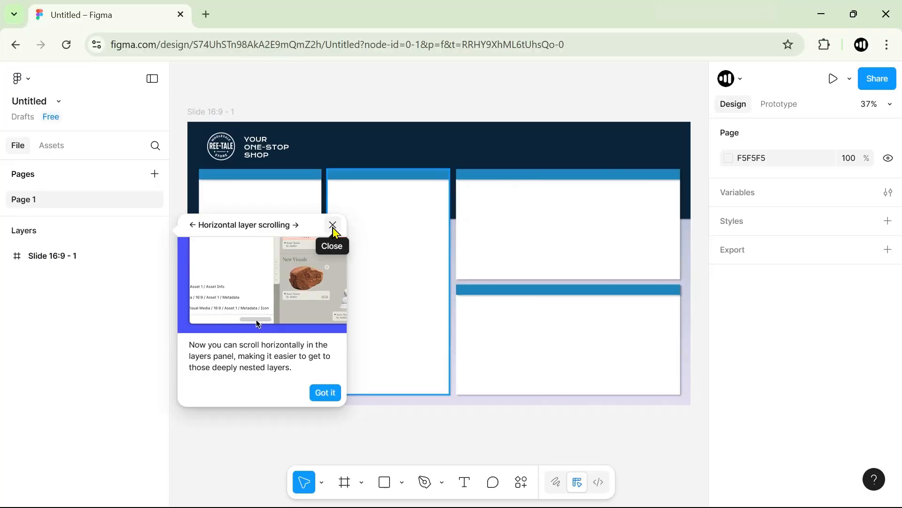
Step: Switch to the Figma design, dismiss the layer-scrolling tip, copy the dark header rectangle's fill code 0B243A, and return to Power BI
left_click(331, 225)
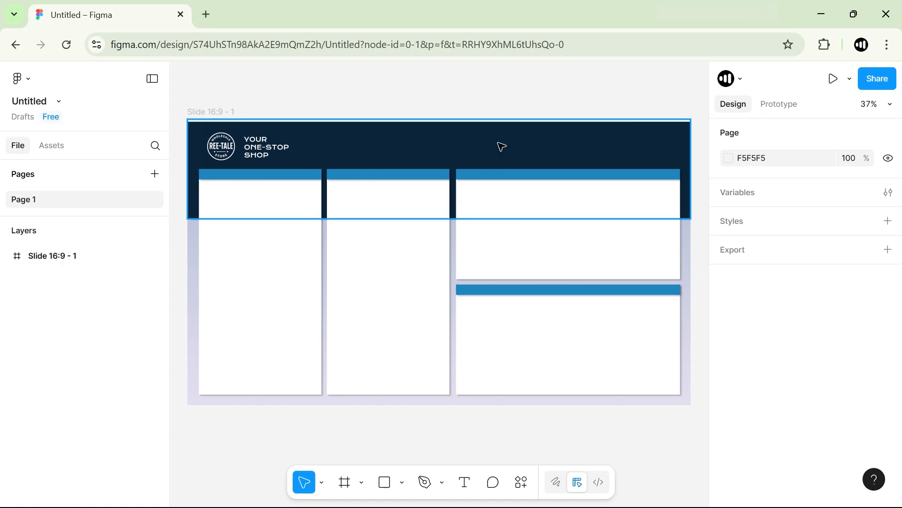
left_click(576, 148)
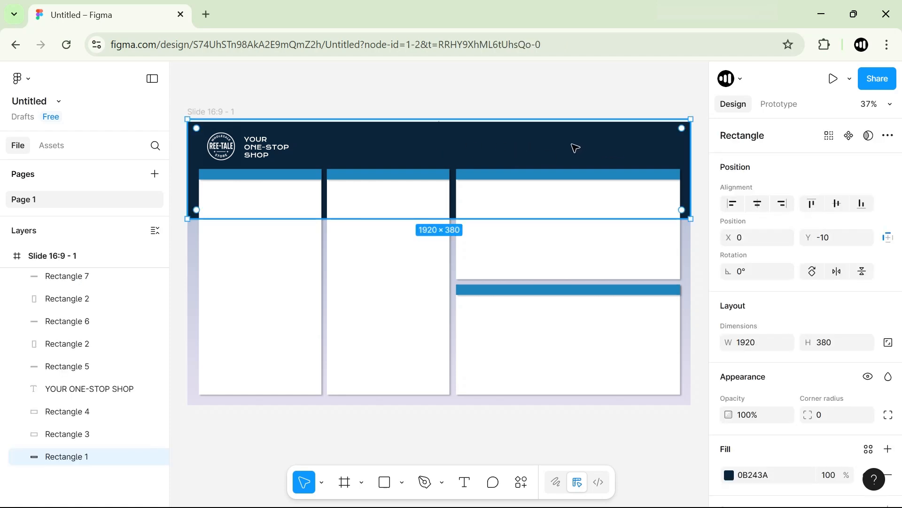
scroll(799, 282, "down", 3)
left_click(782, 343)
key("ctrl+c")
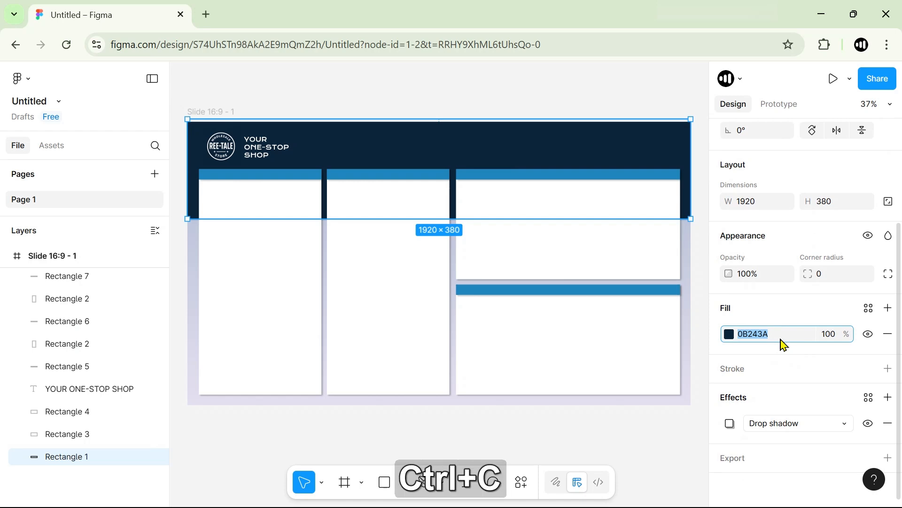
left_click(821, 21)
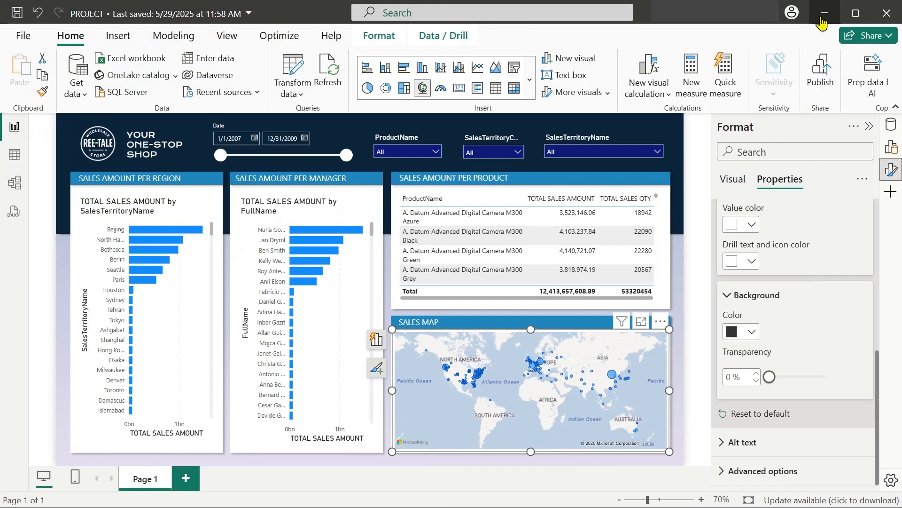
left_click(751, 331)
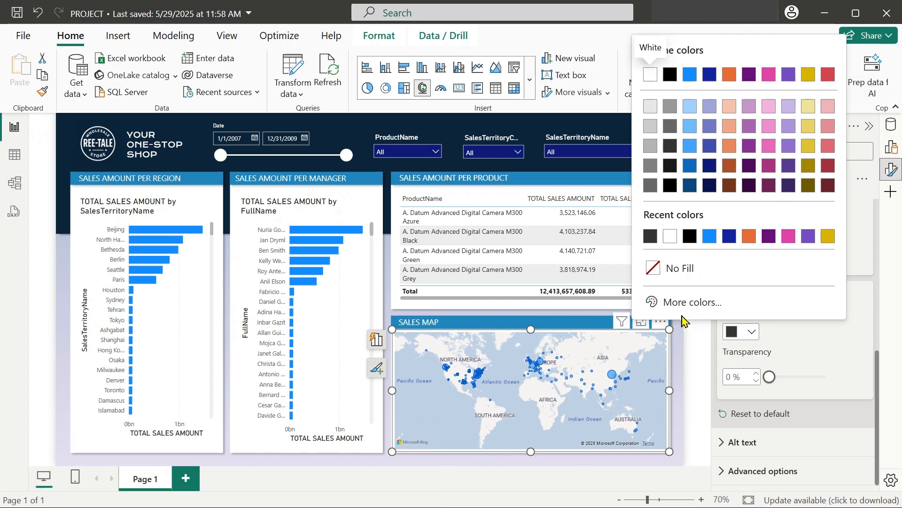
left_click(824, 358)
scroll(769, 289, "up", 7)
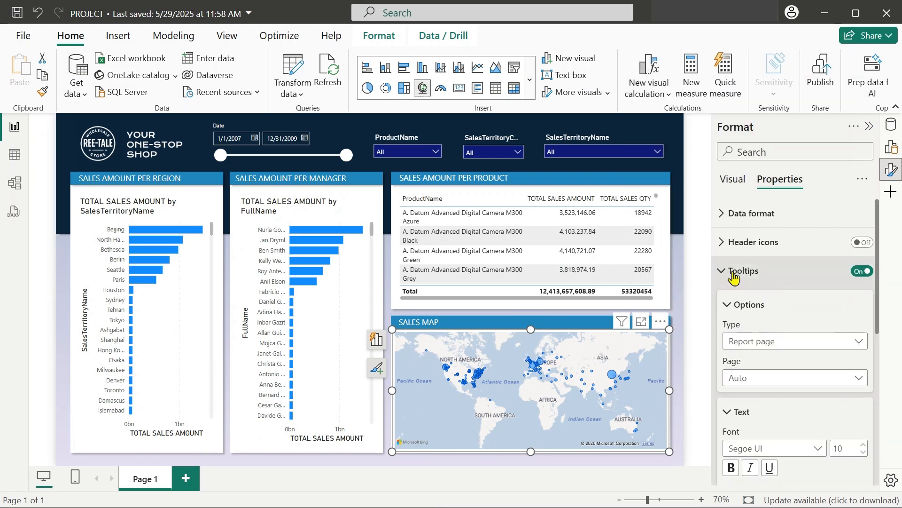
scroll(742, 282, "down", 7)
Step: Set the sales map tooltip's background to the custom color #0B243A using the copied hex code
left_click(755, 331)
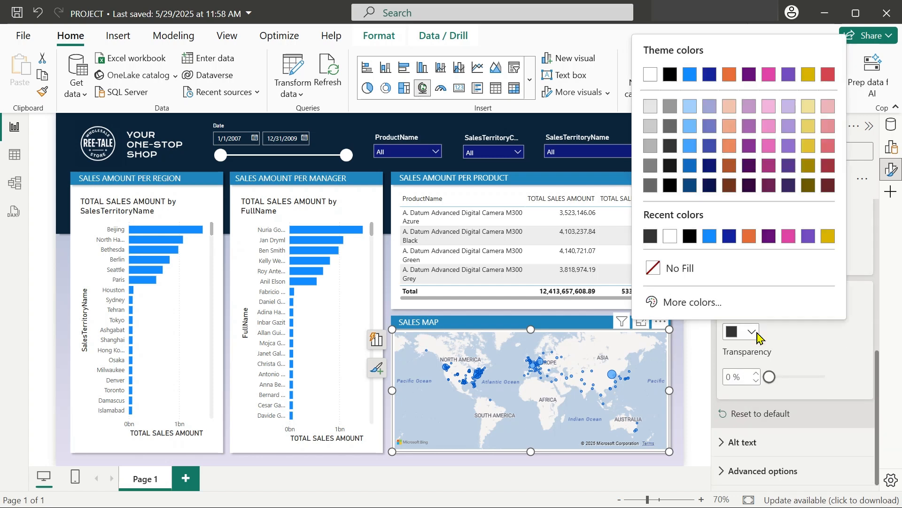
left_click(692, 307)
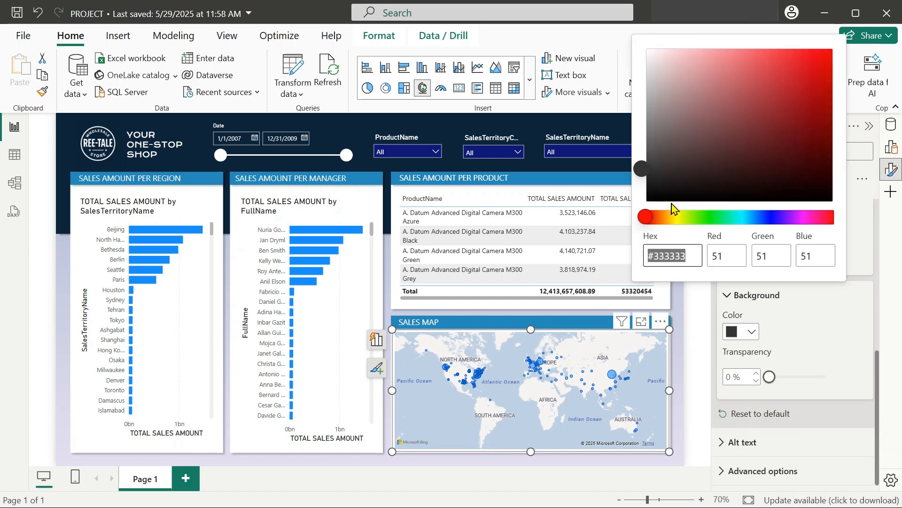
key("ctrl+v")
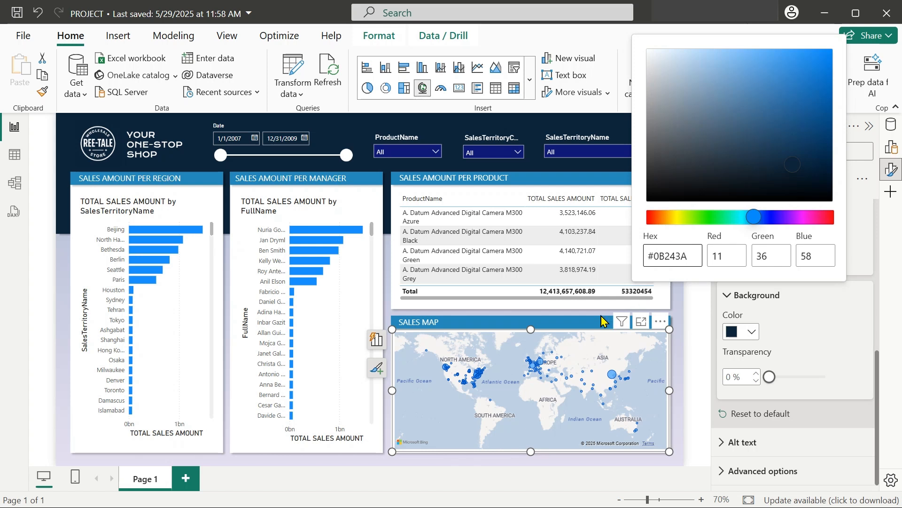
left_click(812, 334)
mouse_move(613, 379)
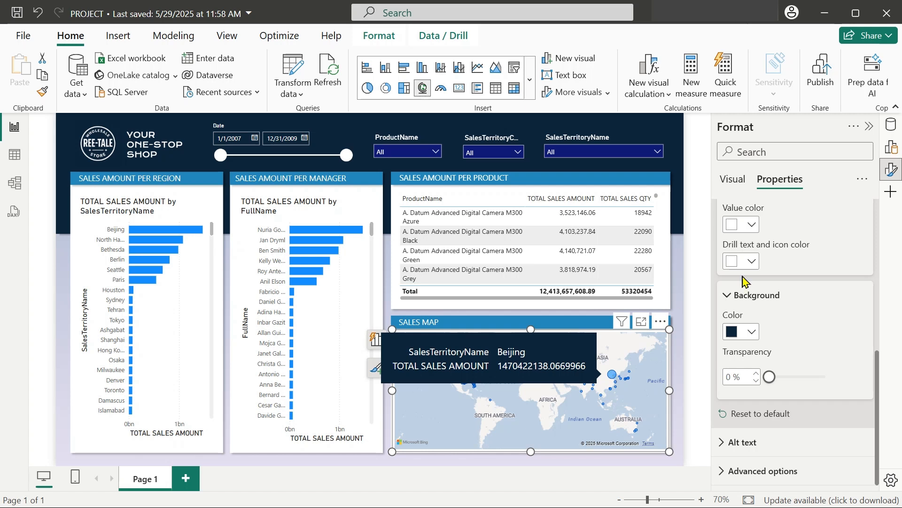
Step: Examine the formula and format settings of the TOTAL SALES AMOUNT measure in the fSales table
left_click(890, 127)
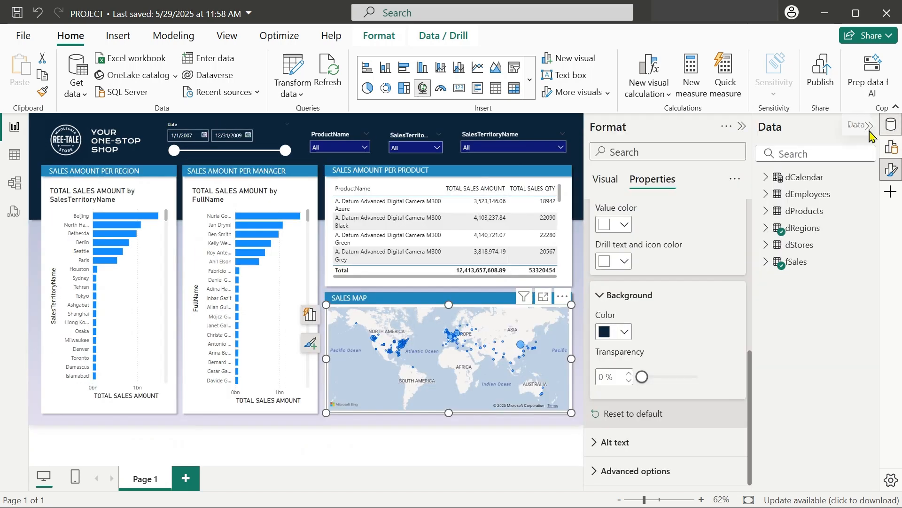
left_click(766, 177)
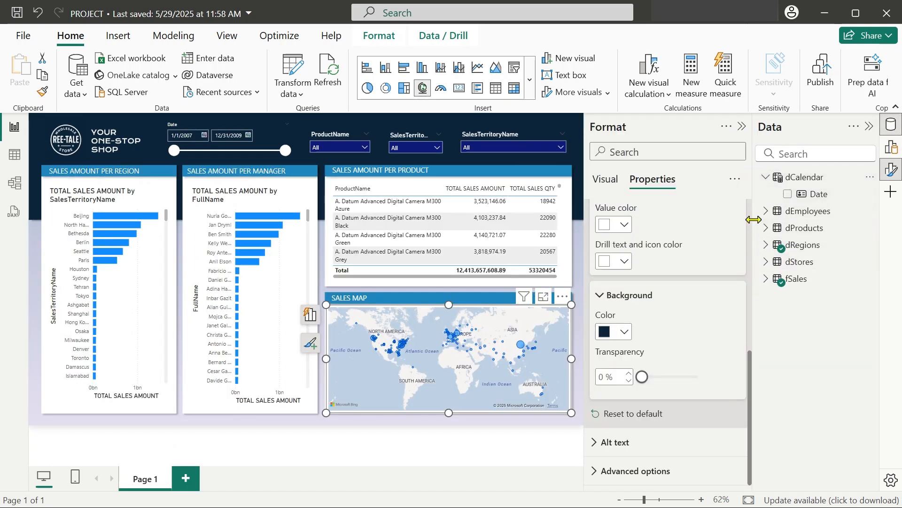
left_click_drag(753, 221, 703, 185)
left_click(715, 178)
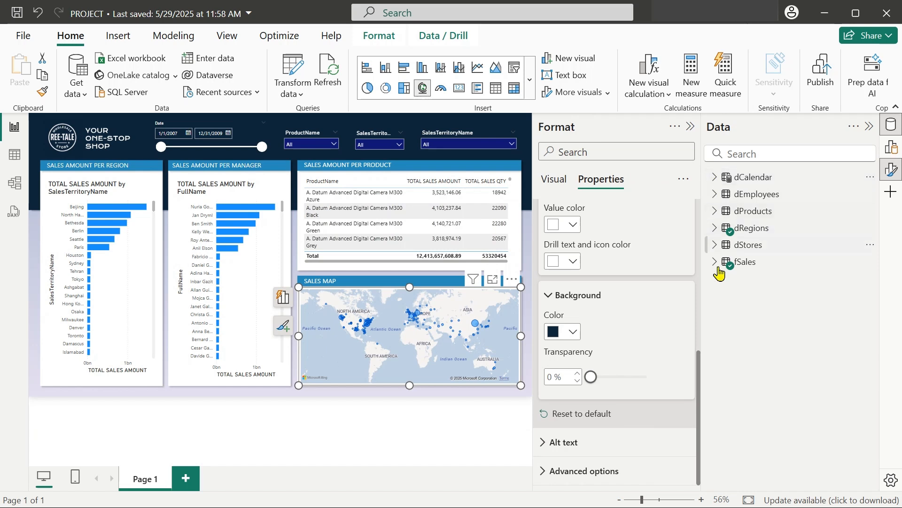
left_click(719, 267)
left_click(714, 262)
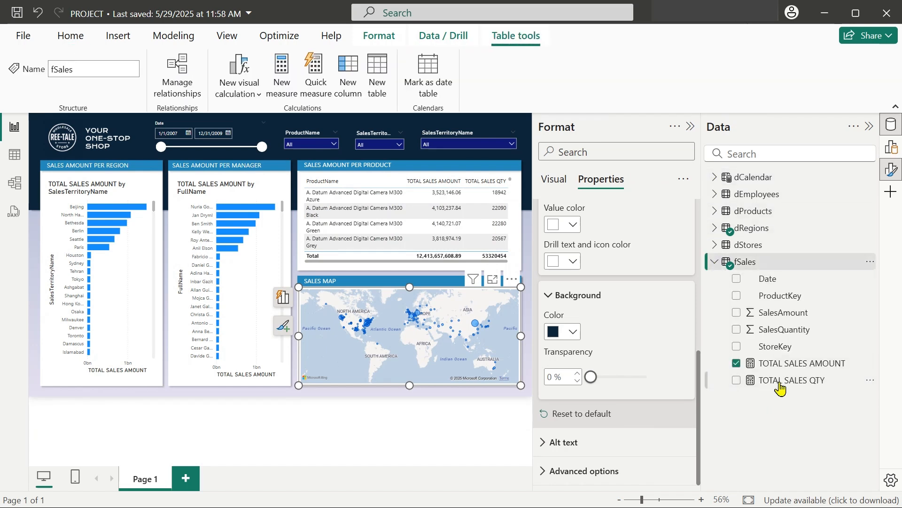
left_click(784, 365)
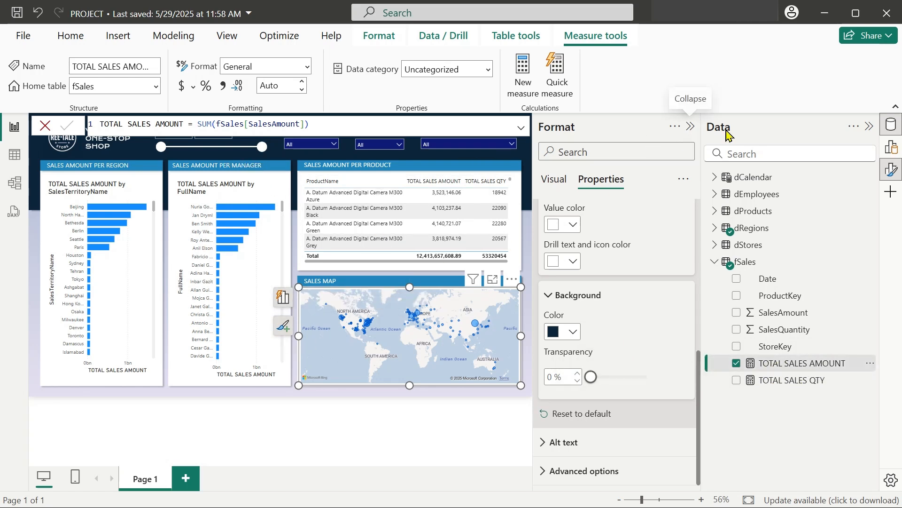
left_click(870, 126)
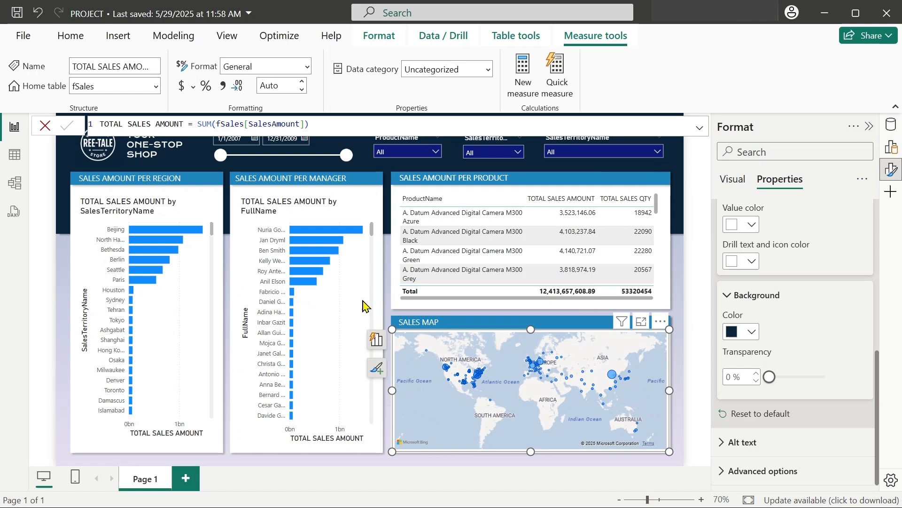
Step: Rename the sales map's SalesTerritoryName location field to Region for this visual
left_click(376, 342)
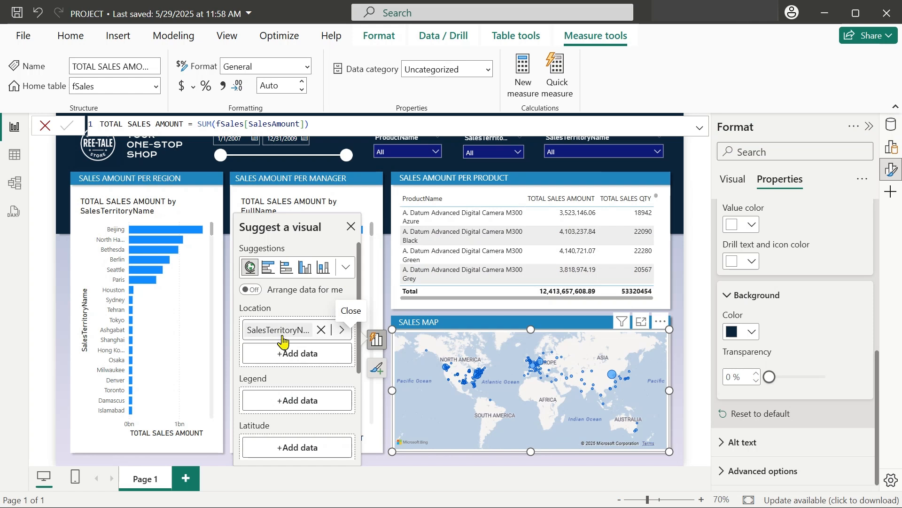
double_click(291, 330)
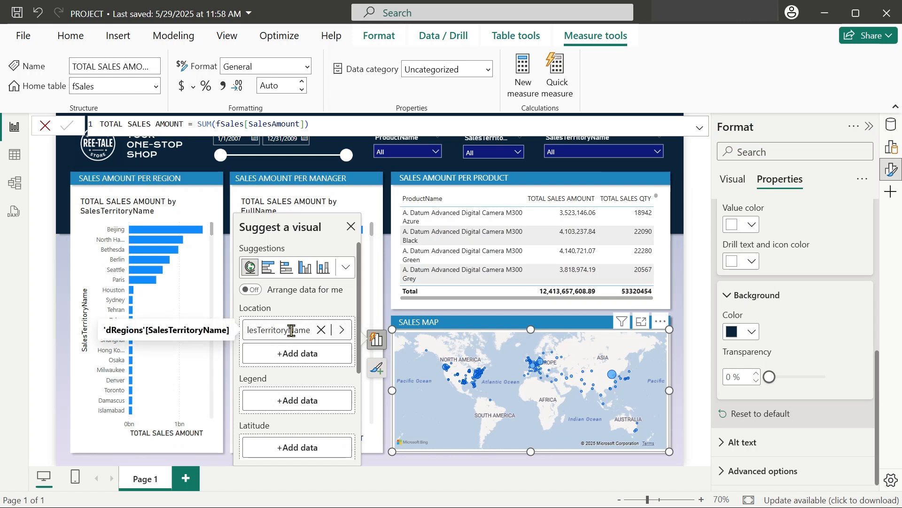
key("BackSpace")
key("BackSpace")
key("BackSpace")
key("BackSpace")
key("BackSpace")
key("BackSpace")
key("BackSpace")
key("BackSpace")
key("BackSpace")
key("BackSpace")
key("BackSpace")
key("BackSpace")
key("BackSpace")
key("BackSpace")
key("BackSpace")
key("BackSpace")
key("BackSpace")
key("BackSpace")
type("Region")
key("Return")
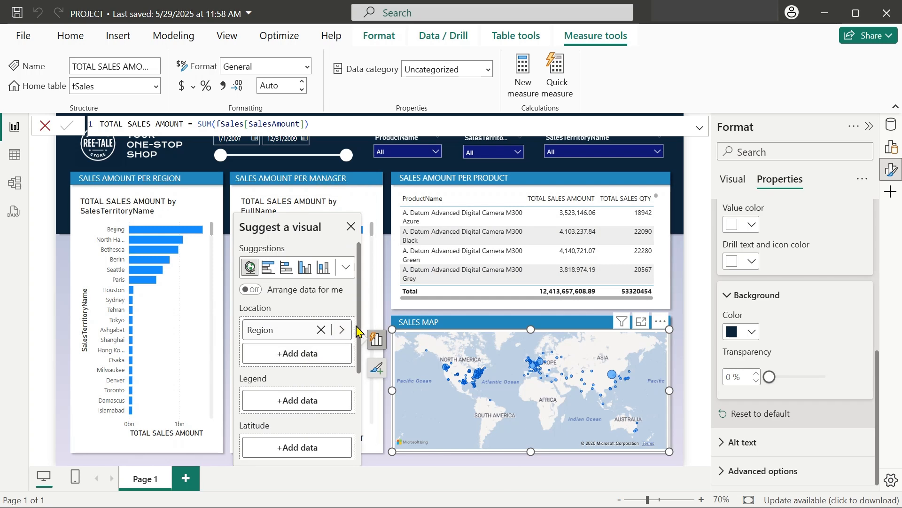
Step: Rename the sales map's TOTAL SALES AMOUNT bubble size field to Sales Amount for this visual and check a bubble's tooltip
left_click(695, 379)
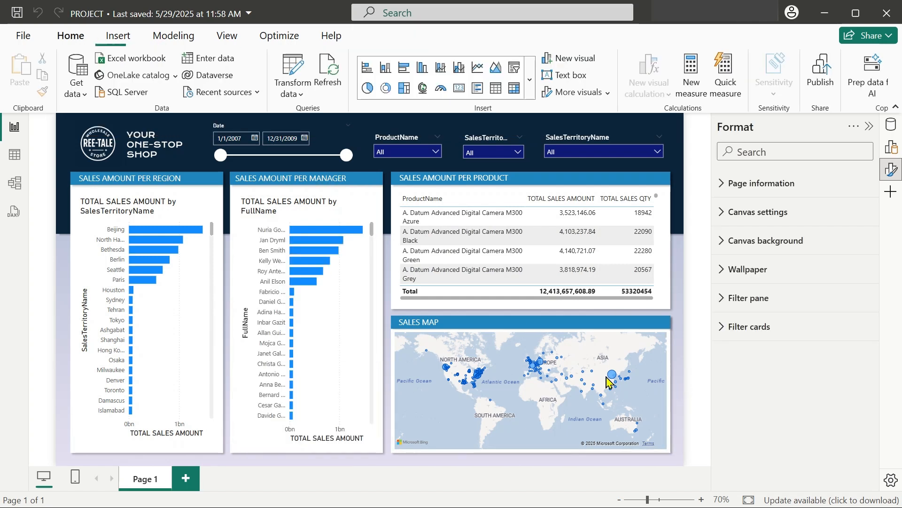
left_click(399, 340)
left_click(374, 345)
scroll(297, 353, "down", 3)
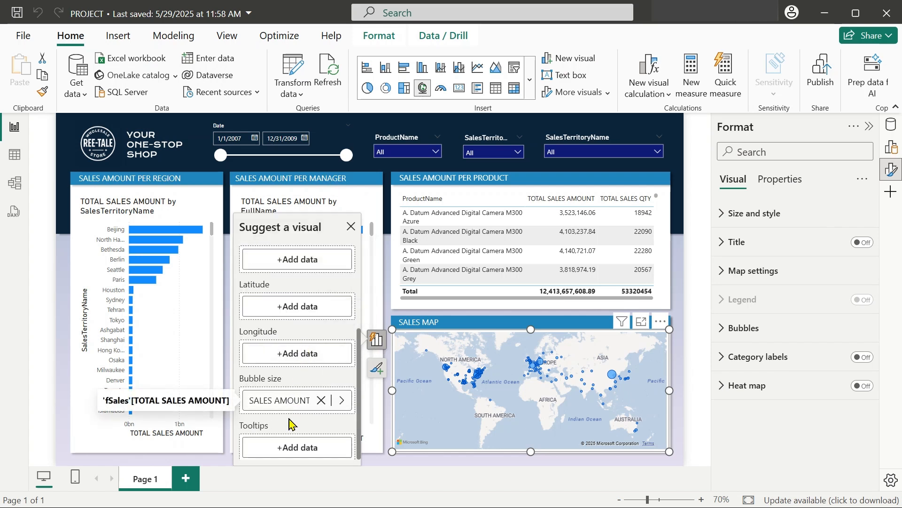
key("BackSpace")
key("BackSpace")
key("BackSpace")
key("BackSpace")
key("BackSpace")
key("BackSpace")
key("BackSpace")
key("BackSpace")
key("BackSpace")
key("BackSpace")
key("BackSpace")
key("BackSpace")
key("BackSpace")
key("BackSpace")
key("BackSpace")
key("BackSpace")
key("BackSpace")
key("BackSpace")
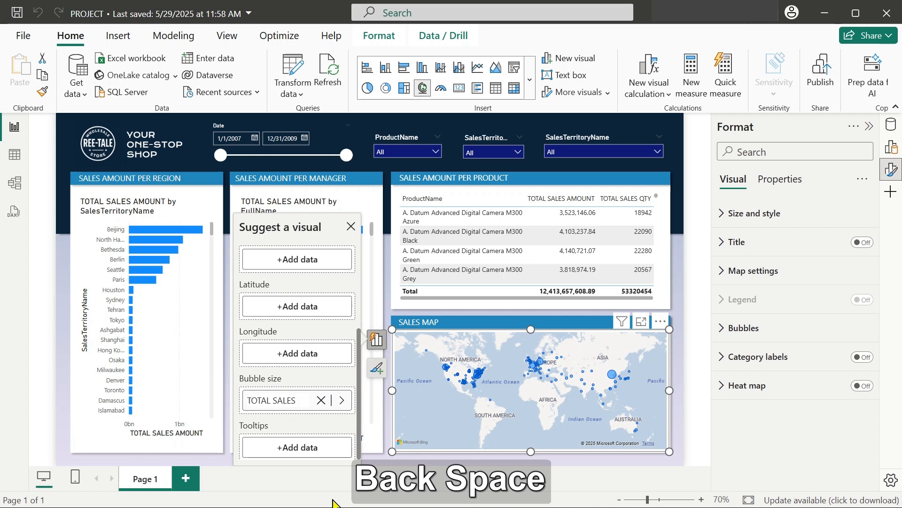
type("Sales Amount")
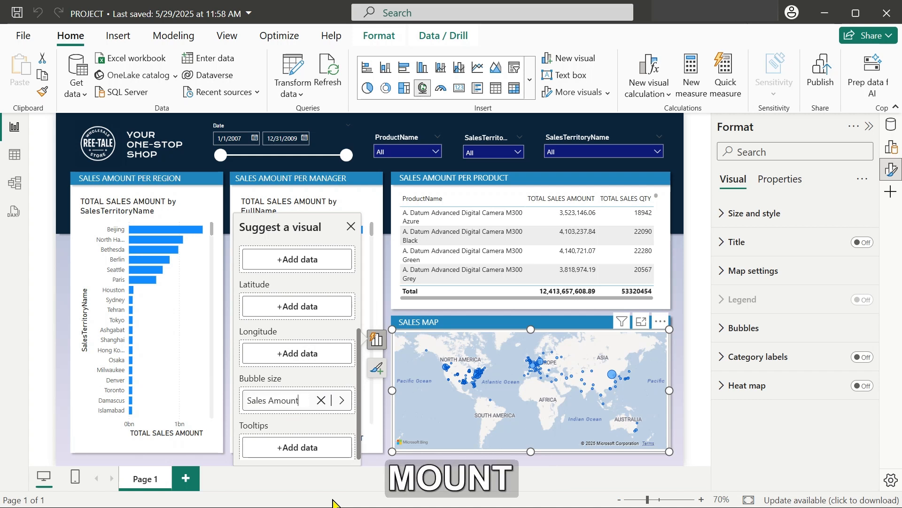
key("Return")
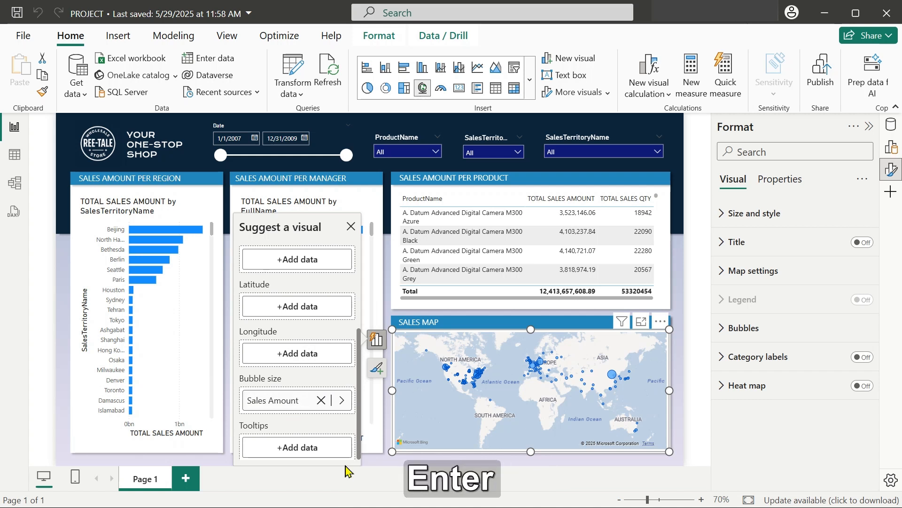
mouse_move(539, 369)
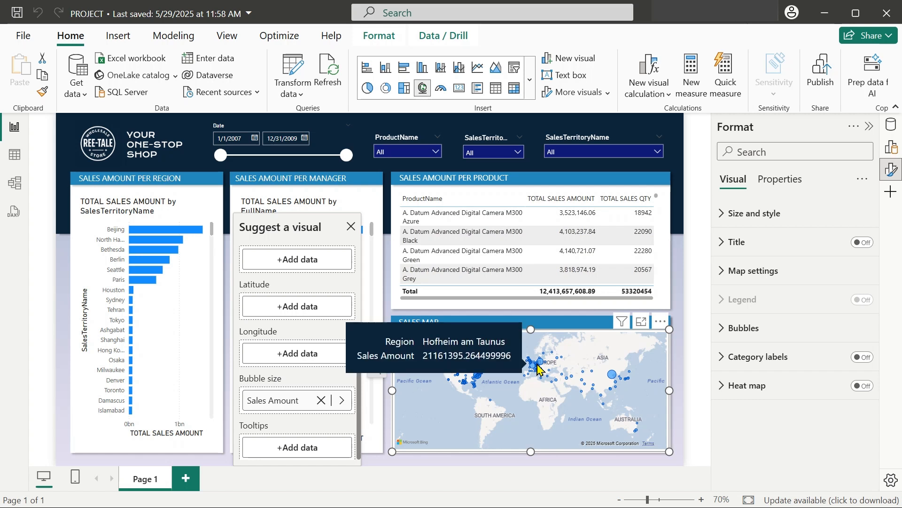
Step: Format the TOTAL SALES AMOUNT measure in fSales with a thousands separator and 0 decimal places, and check the map tooltip
left_click(891, 125)
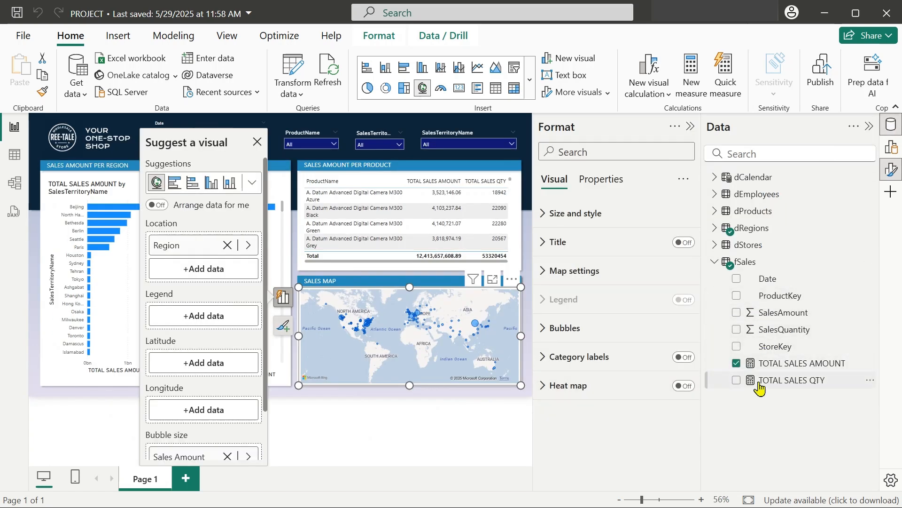
left_click(775, 370)
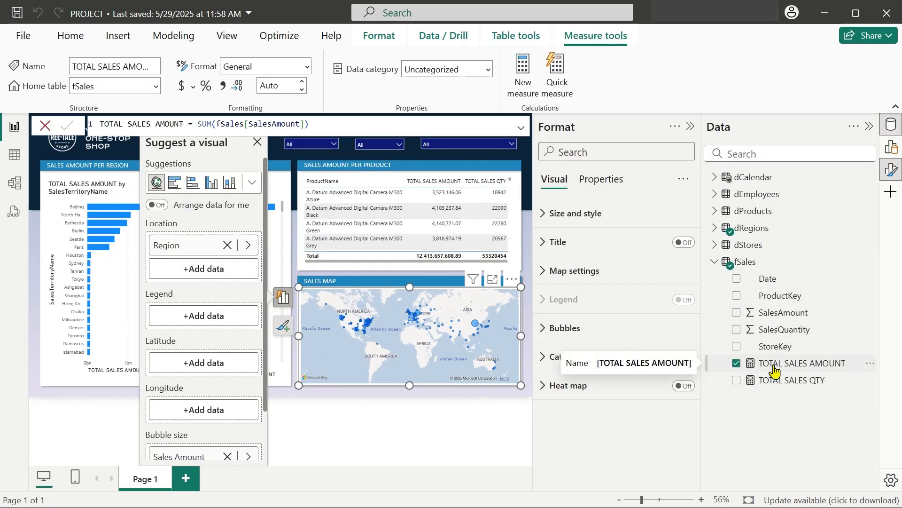
left_click(224, 86)
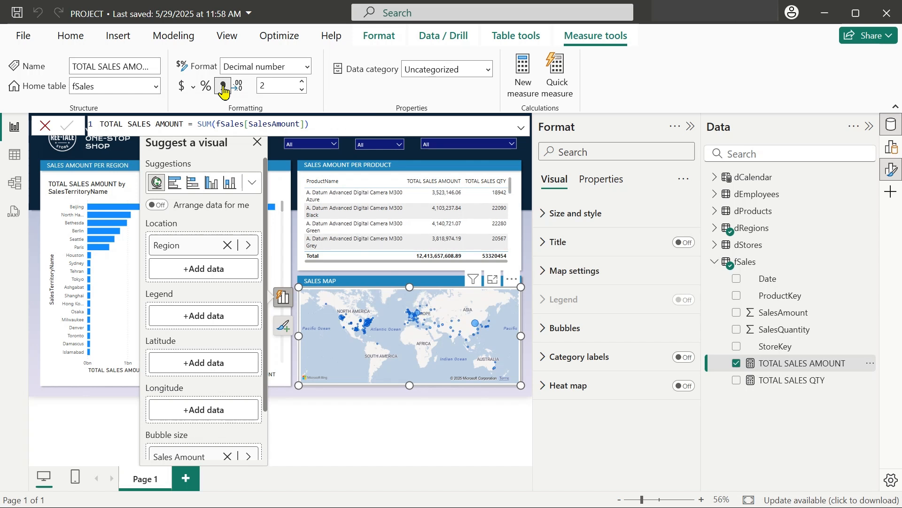
left_click(302, 92)
left_click(302, 92)
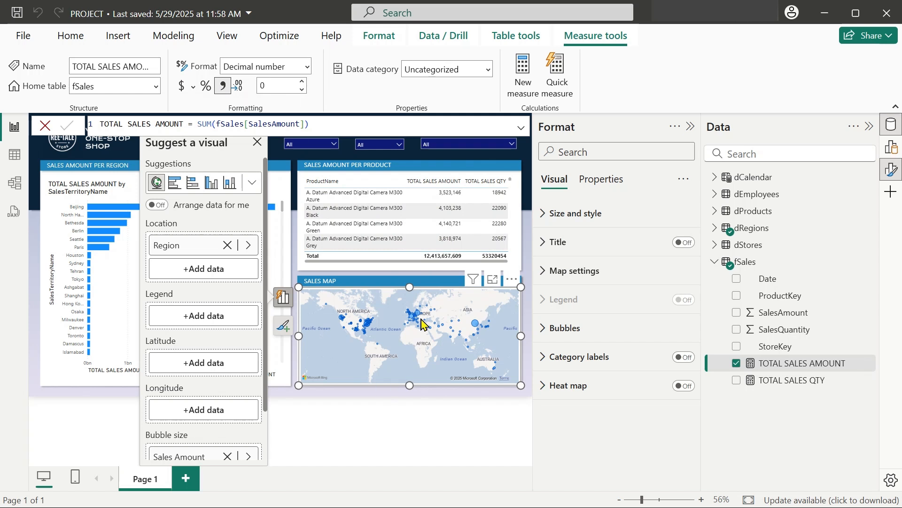
mouse_move(417, 318)
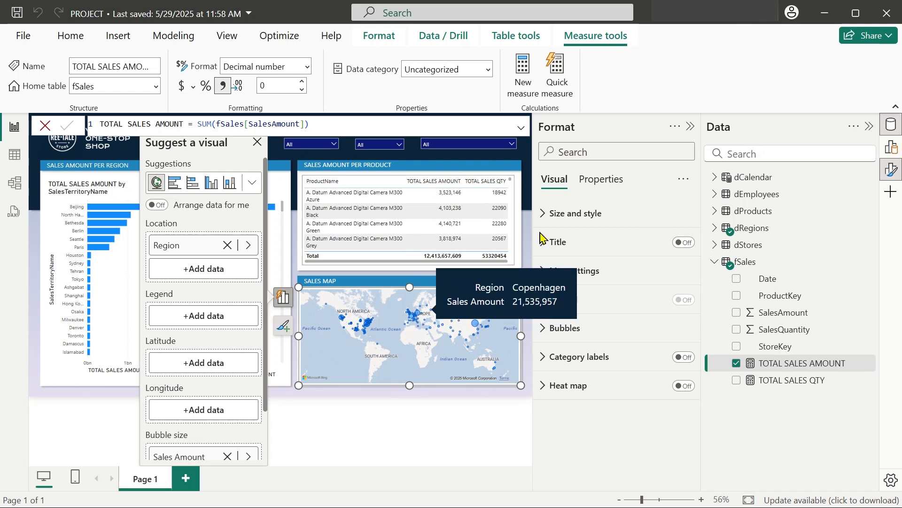
left_click(690, 129)
left_click(869, 127)
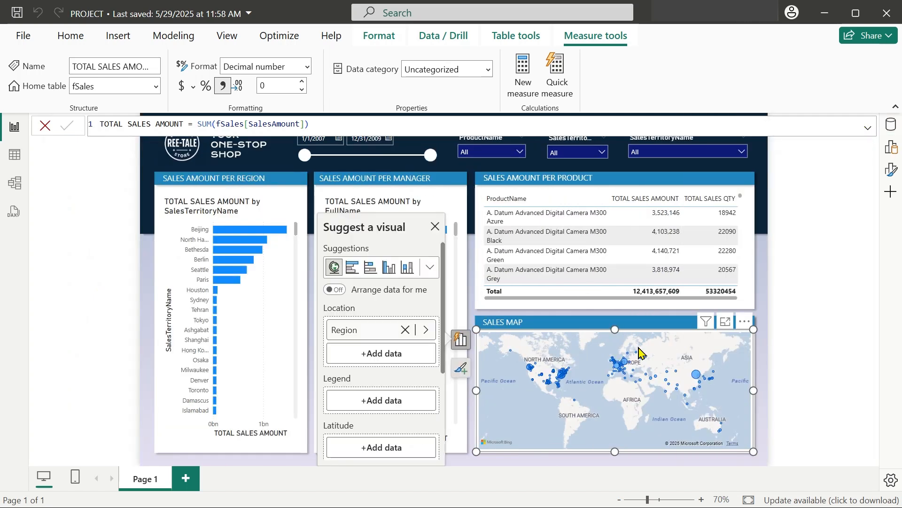
left_click(807, 173)
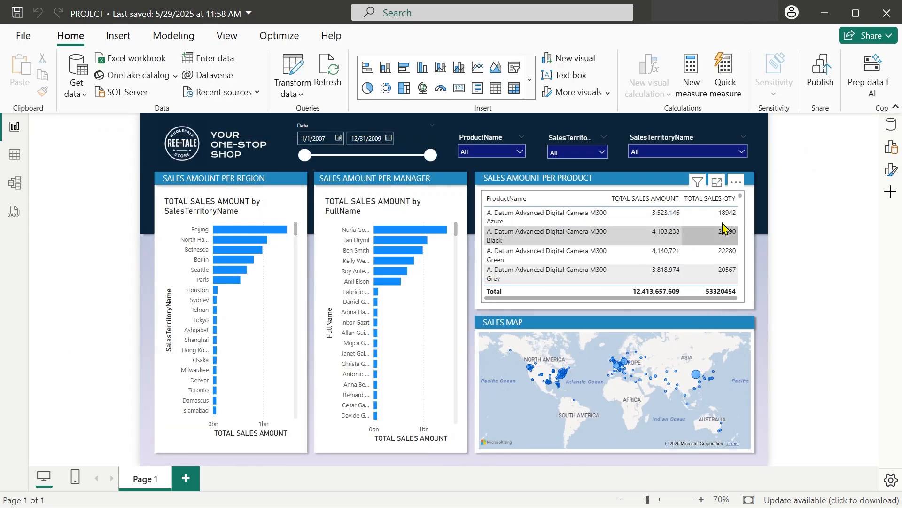
Step: Turn off the header icons of the sales amount per product table
left_click(742, 210)
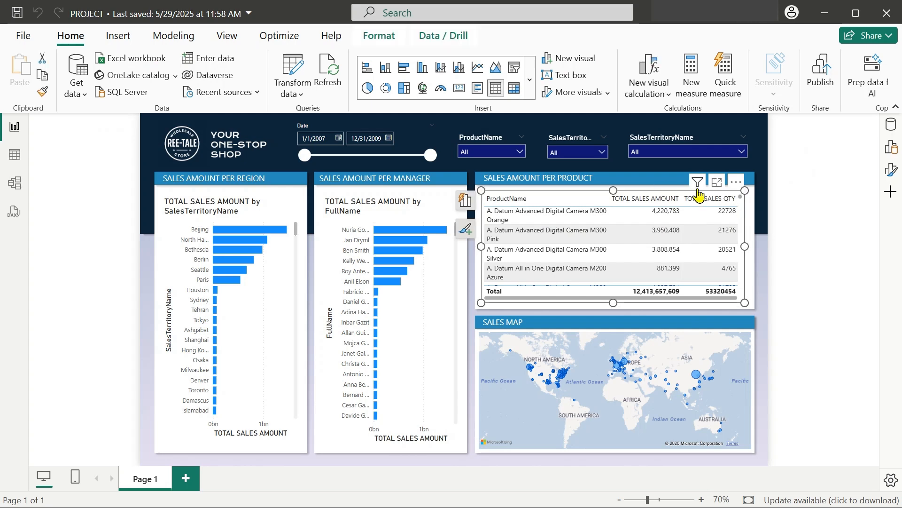
left_click(889, 170)
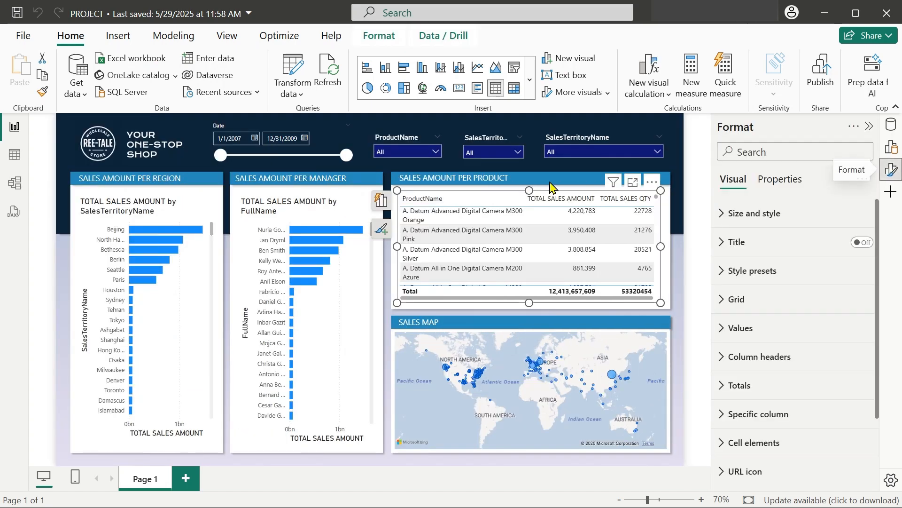
left_click(781, 180)
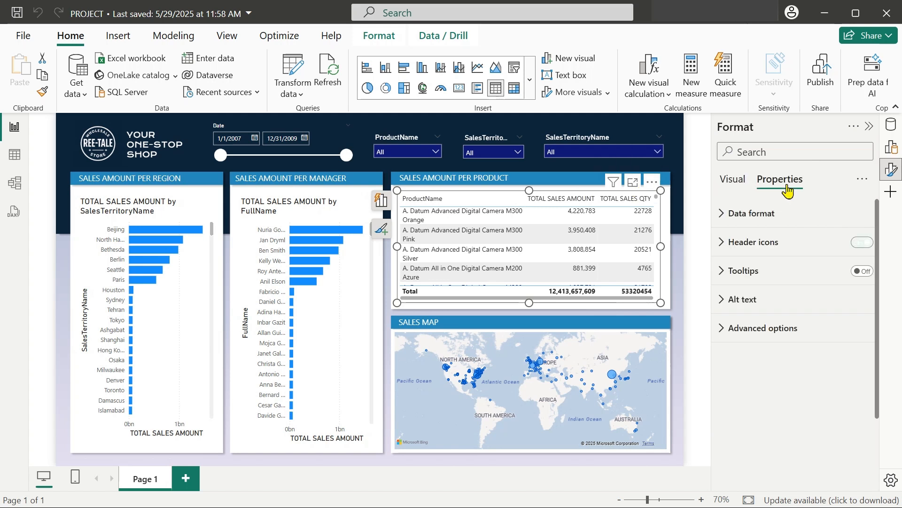
left_click(868, 243)
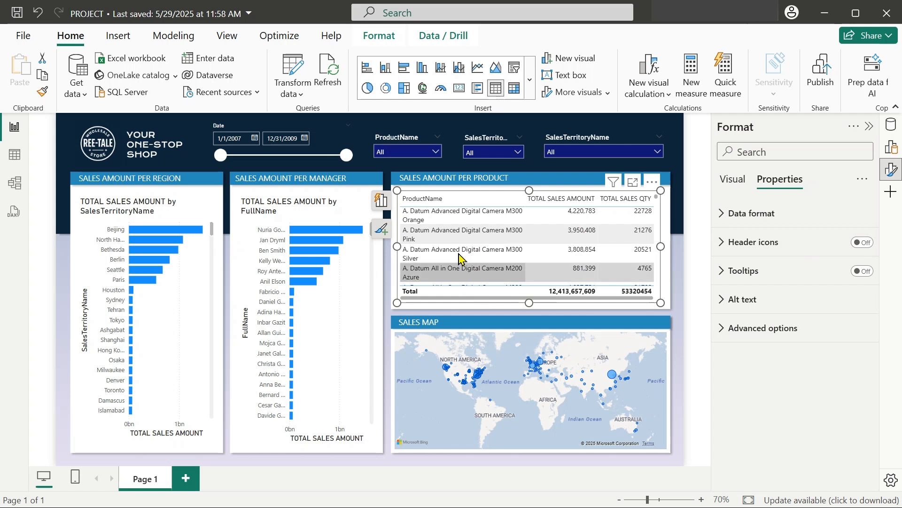
Step: Extend the product table's top edge slightly upward so the table is about 232 high within its card
mouse_move(529, 190)
left_mouse_down()
mouse_move(528, 135)
mouse_move(529, 188)
left_mouse_up()
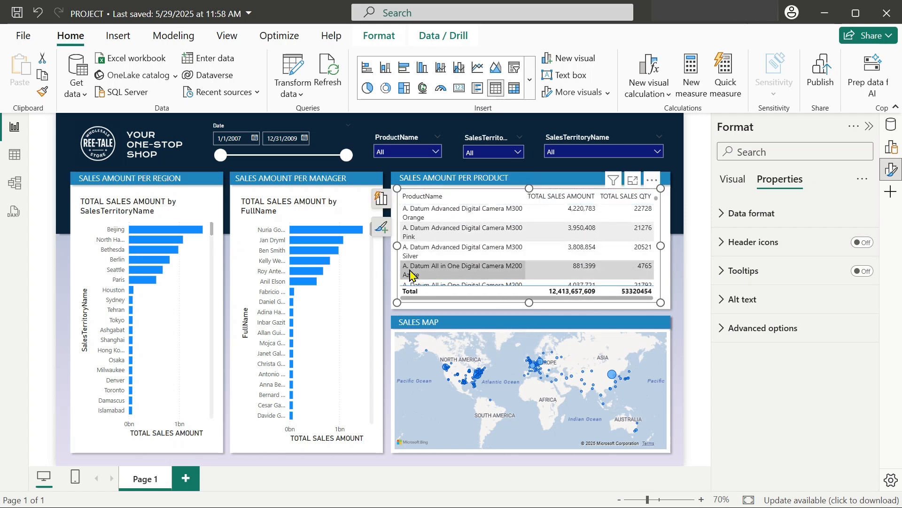
left_click(668, 278)
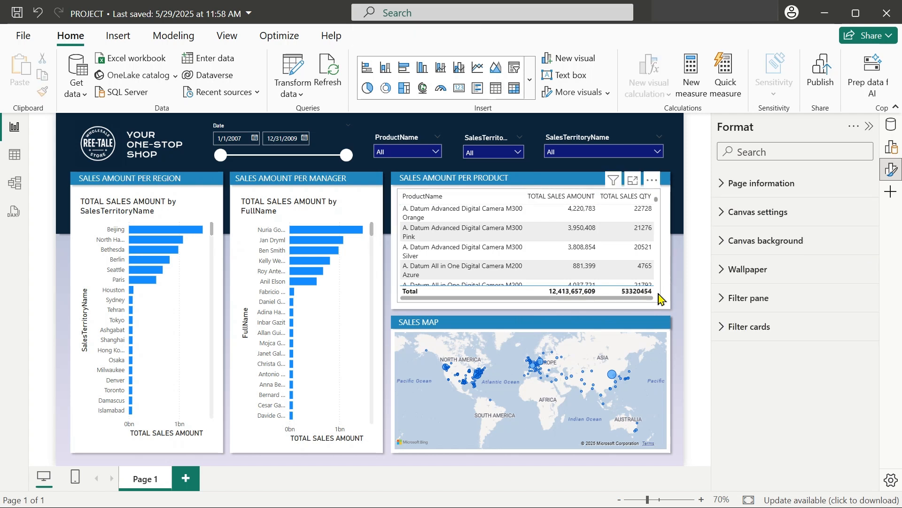
left_click(660, 295)
scroll(619, 272, "up", 3)
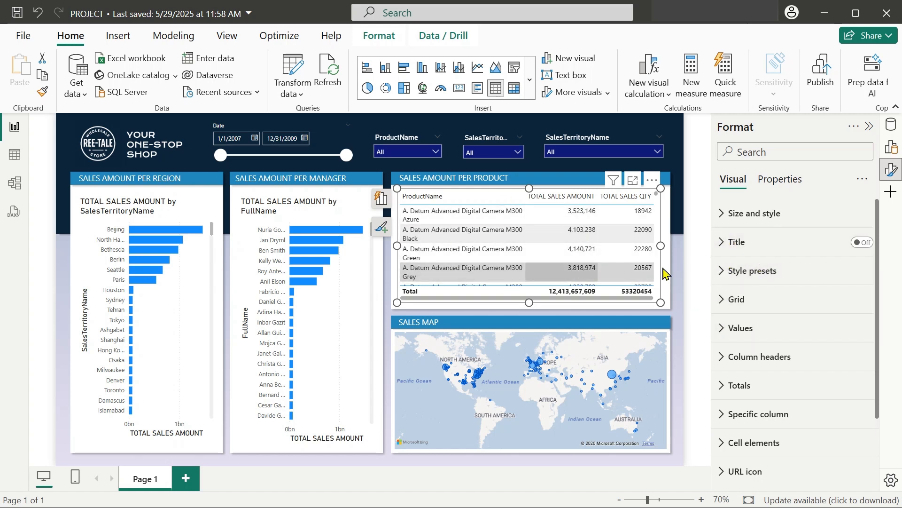
left_click(721, 217)
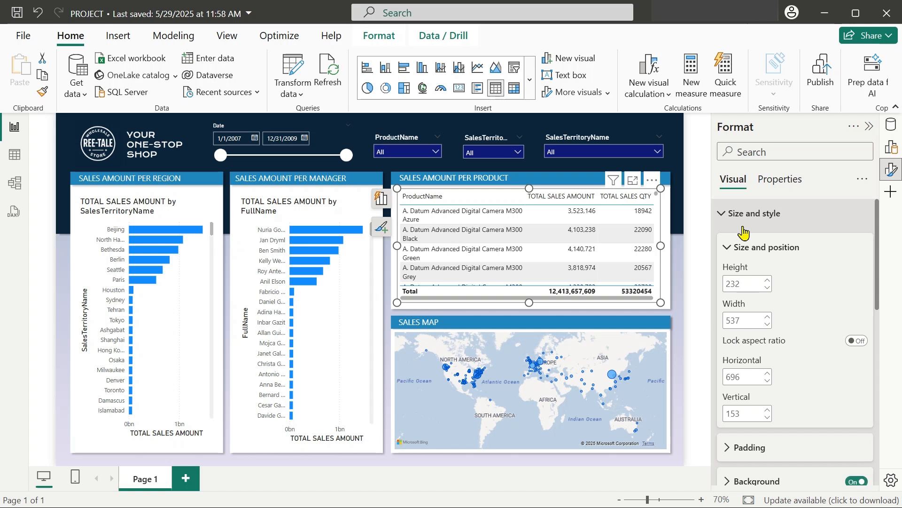
left_click(729, 247)
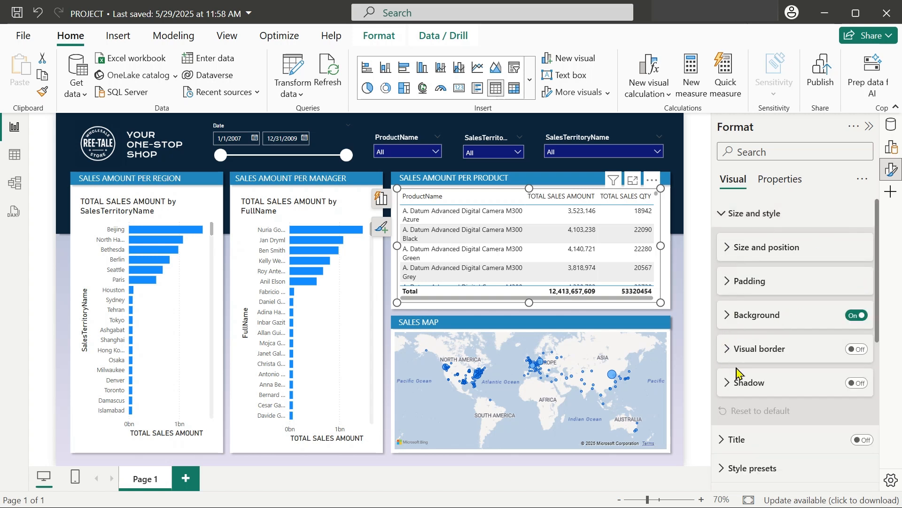
scroll(776, 412, "down", 3)
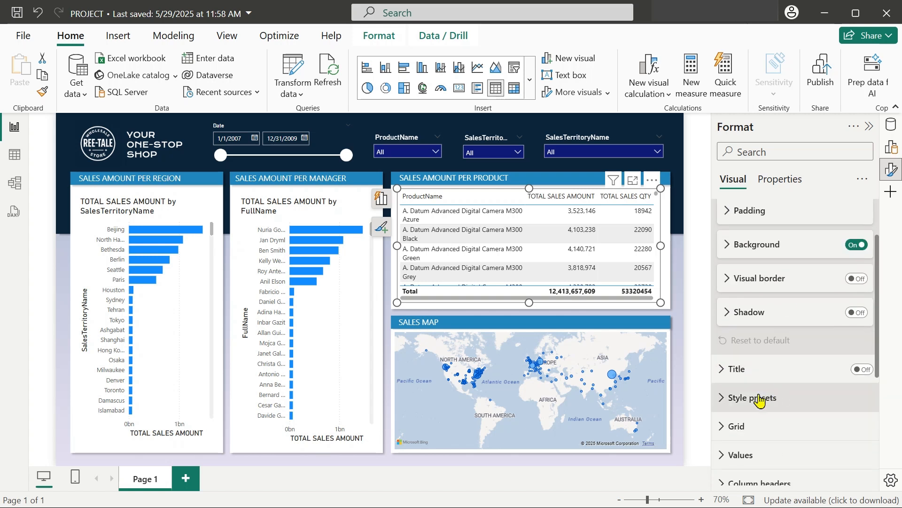
scroll(761, 311, "up", 3)
left_click(724, 224)
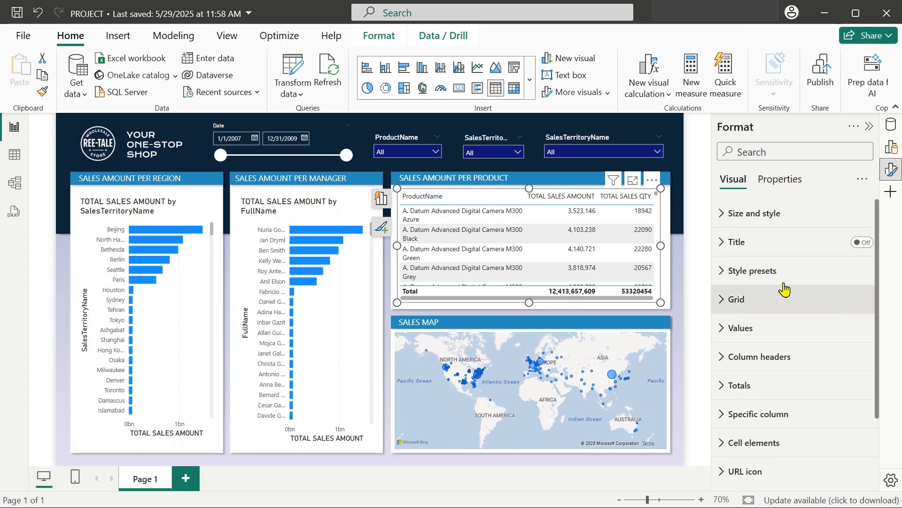
Step: Set the product table's style preset to None
left_click(722, 273)
scroll(740, 296, "down", 1)
left_click(795, 248)
left_click(752, 281)
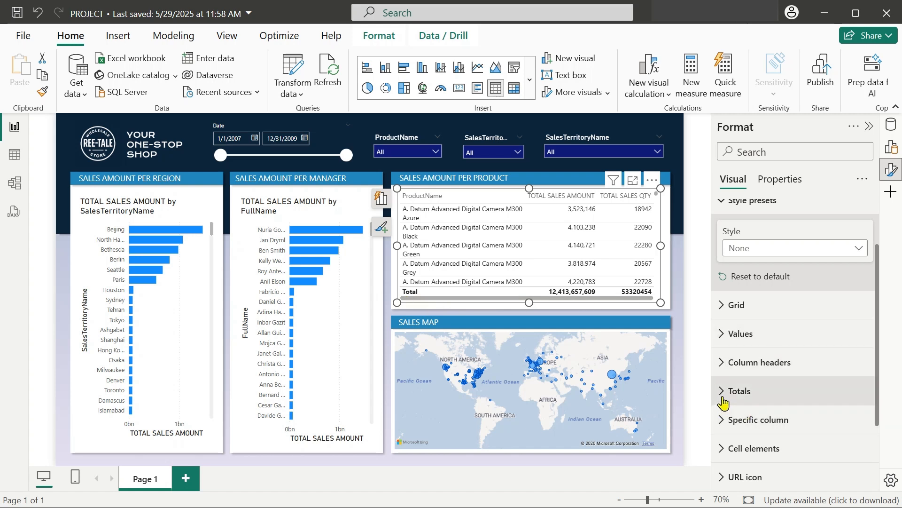
Step: Make the product table's column headers bold and set their text color to the dark gray theme shade
left_click(723, 365)
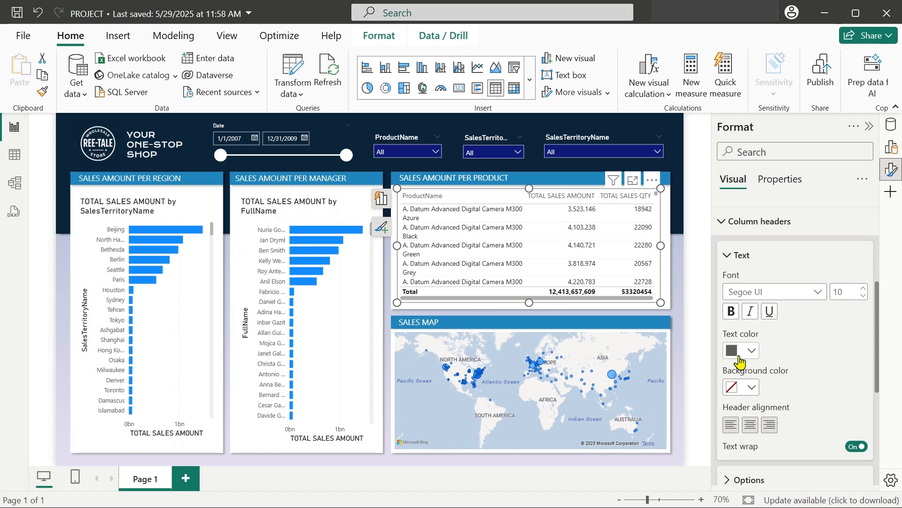
left_click(732, 312)
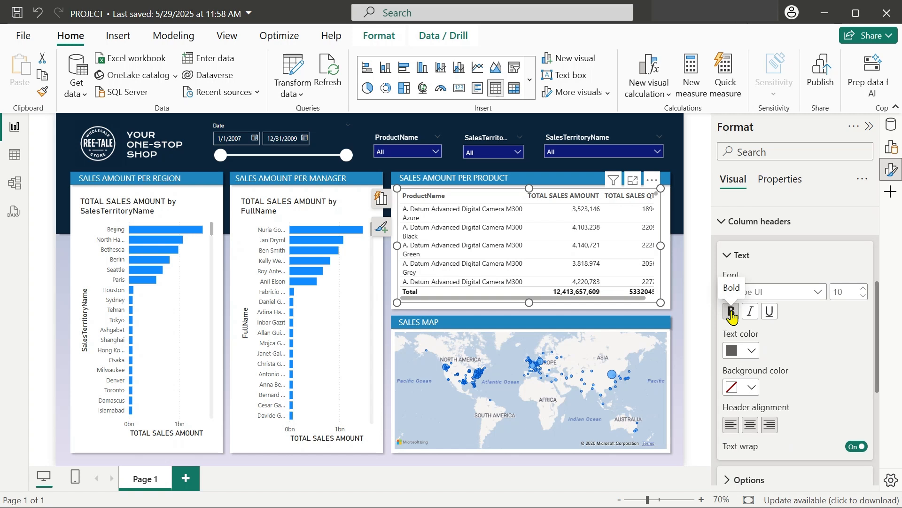
left_click(752, 351)
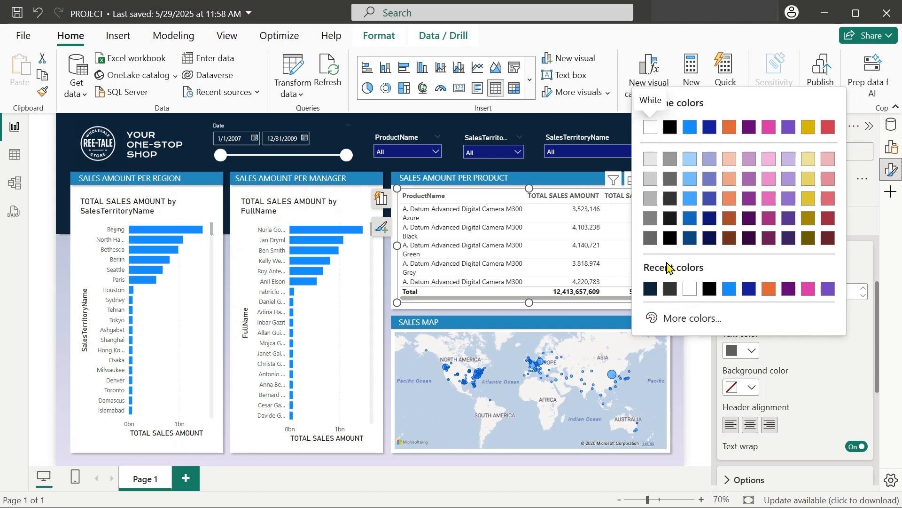
left_click(650, 289)
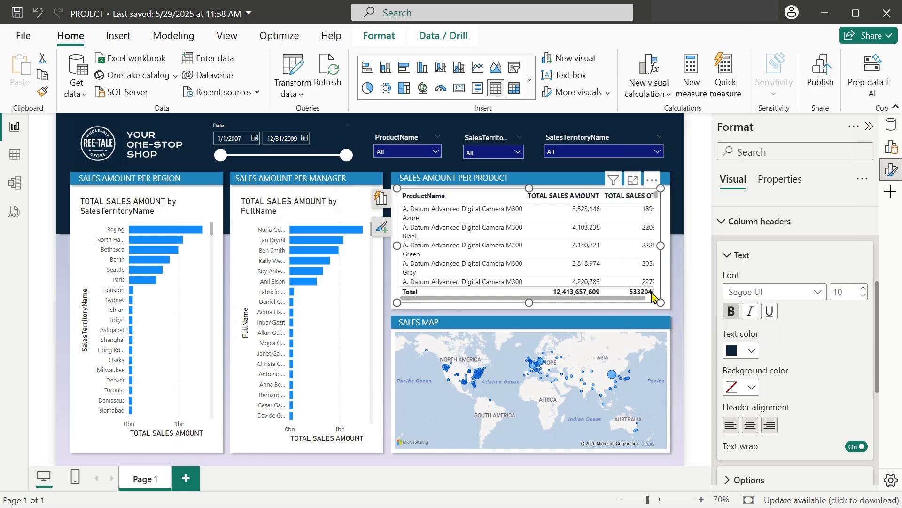
left_click(753, 350)
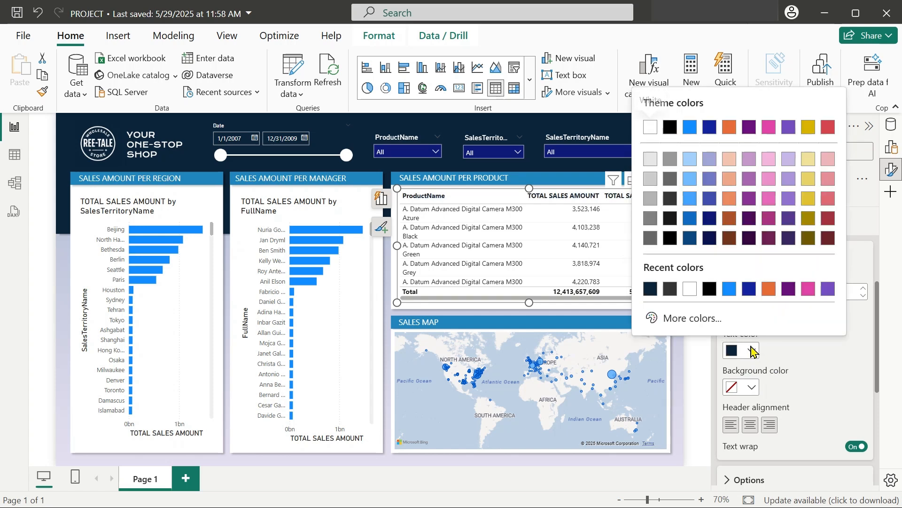
left_click(671, 200)
scroll(733, 282, "up", 3)
left_click(733, 292)
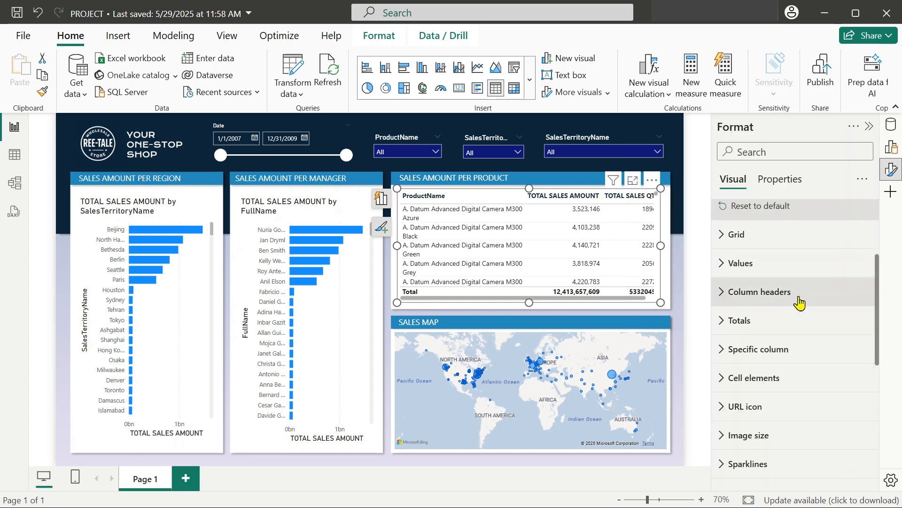
Step: Set the text color of the product table's totals row to the dark gray theme shade
left_click(725, 322)
scroll(785, 288, "down", 1)
left_click(742, 416)
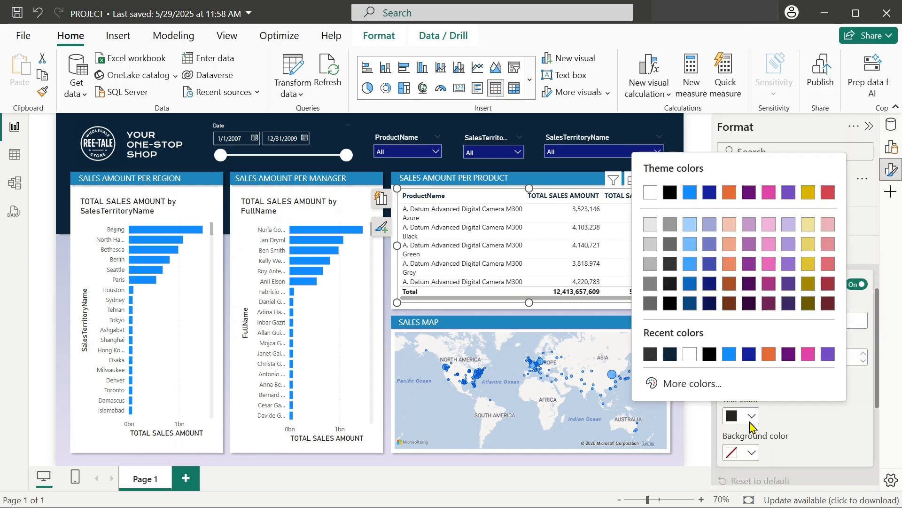
left_click(672, 266)
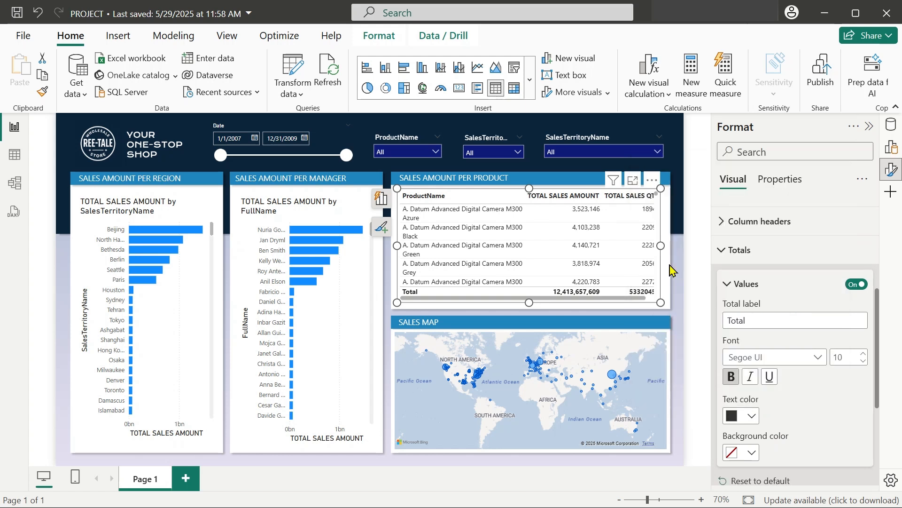
left_click(726, 250)
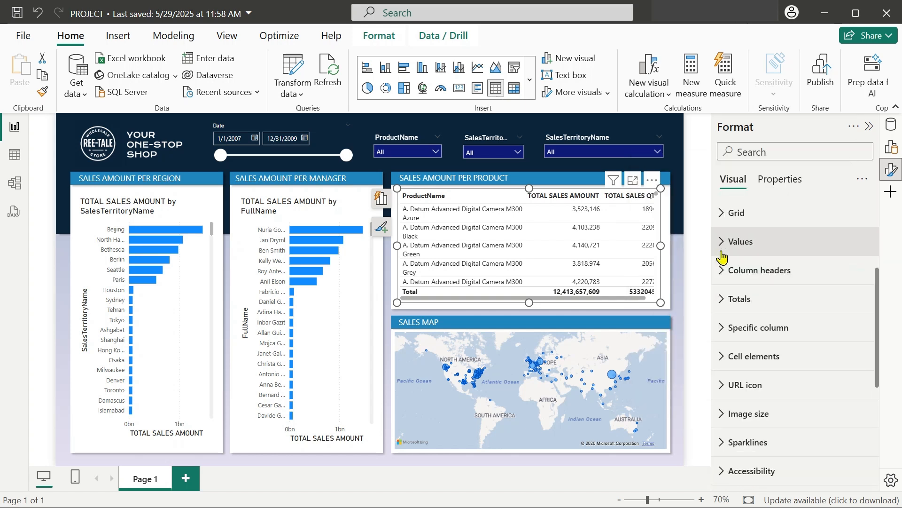
Step: Set the product table values' text color and alternate text color to the dark gray theme shade
left_click(726, 244)
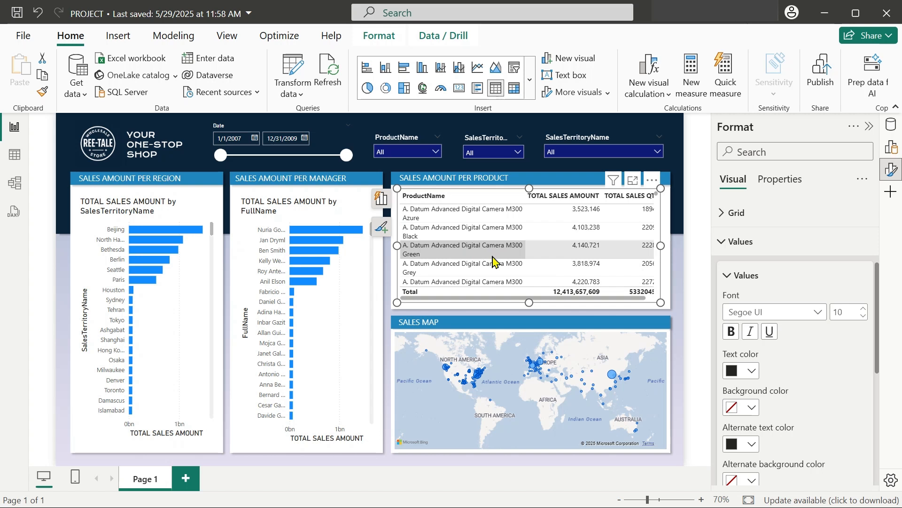
scroll(794, 379, "down", 3)
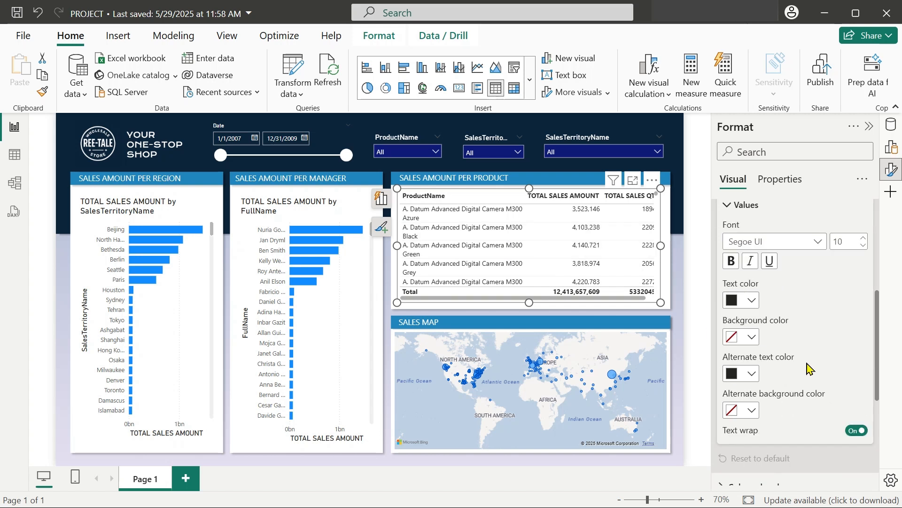
scroll(807, 368, "up", 3)
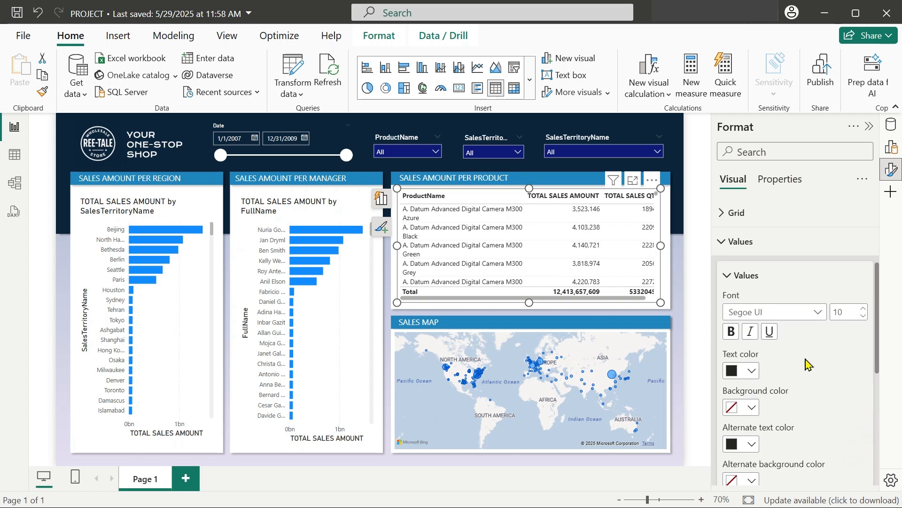
scroll(807, 364, "down", 3)
left_click(752, 301)
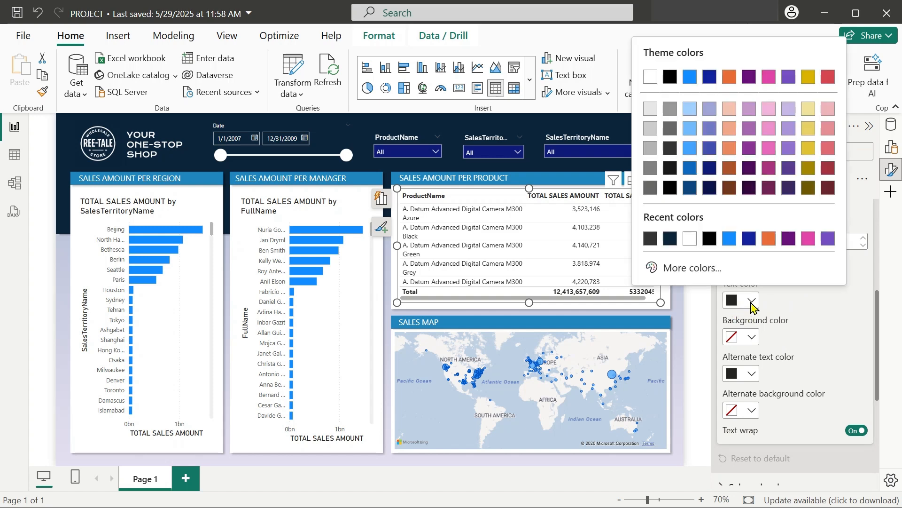
left_click(670, 148)
left_click(752, 374)
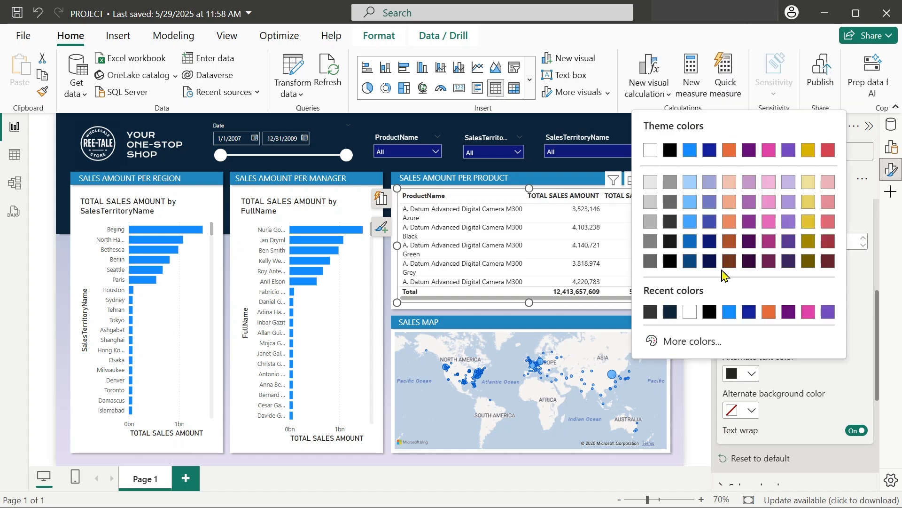
left_click(670, 239)
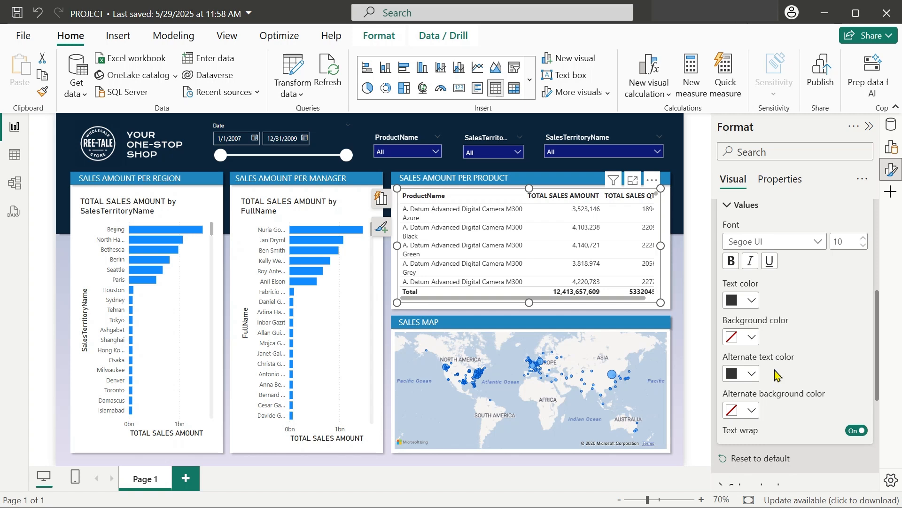
Step: Set the background color of the product table's values to the custom light blue-gray #CADAE7
left_click(752, 338)
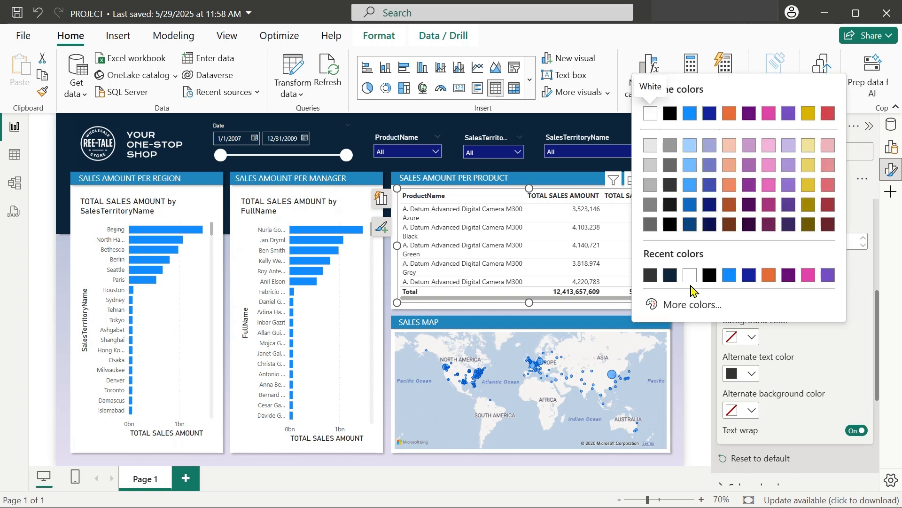
left_click(670, 278)
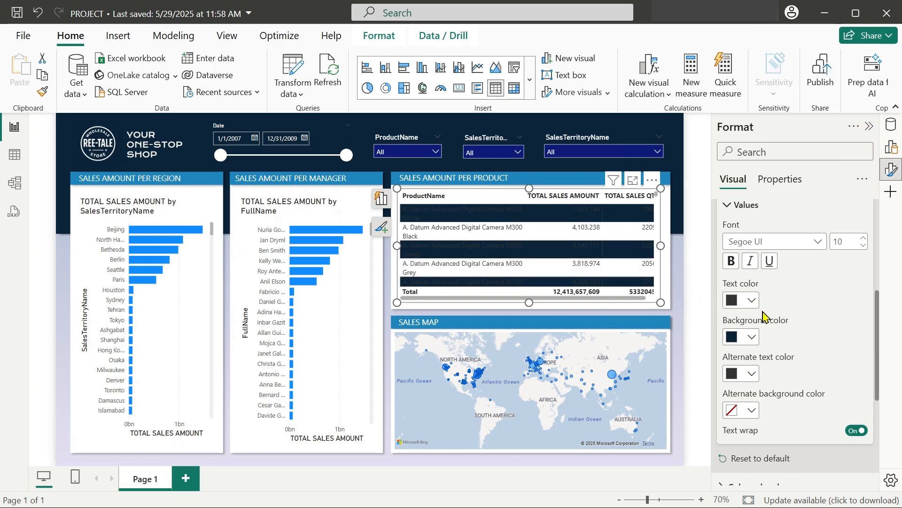
left_click(752, 336)
left_click(695, 302)
left_click(727, 155)
left_click(680, 104)
left_click_drag(684, 110, 667, 108)
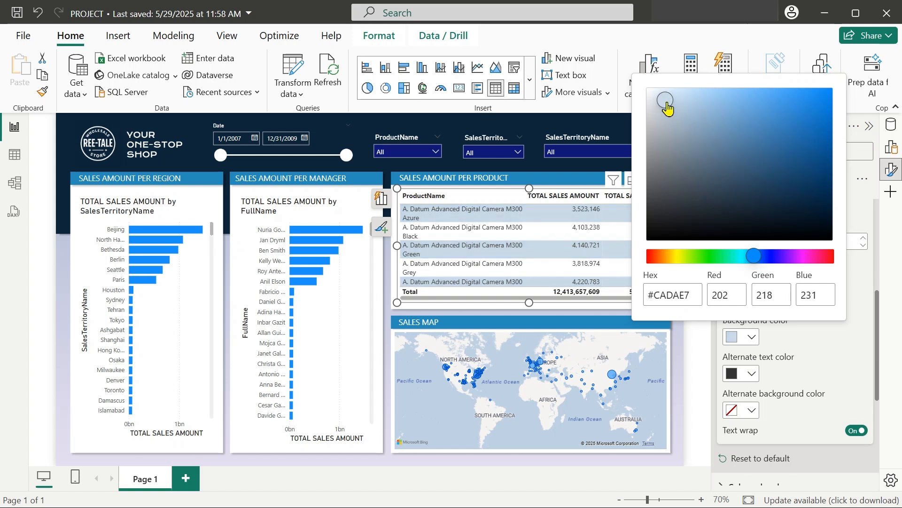
left_click(704, 358)
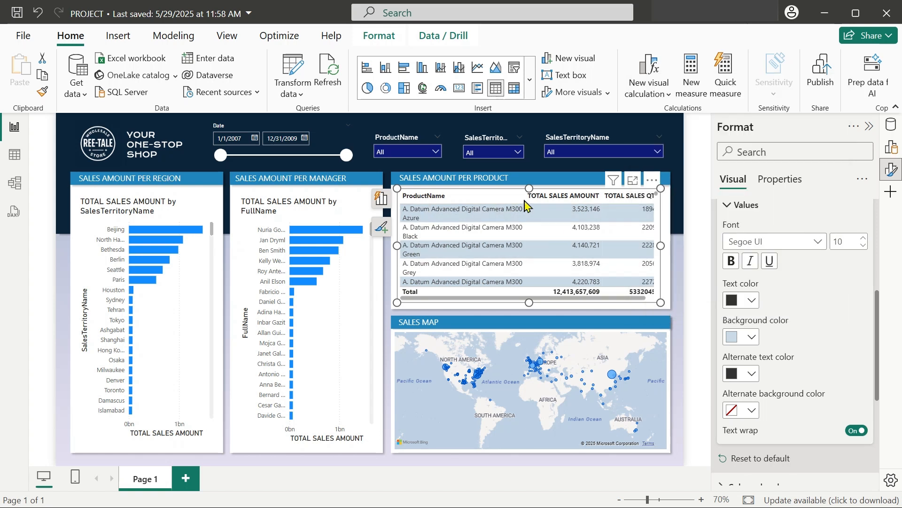
Step: Rename the product table's ProductName column as Products
left_click(381, 198)
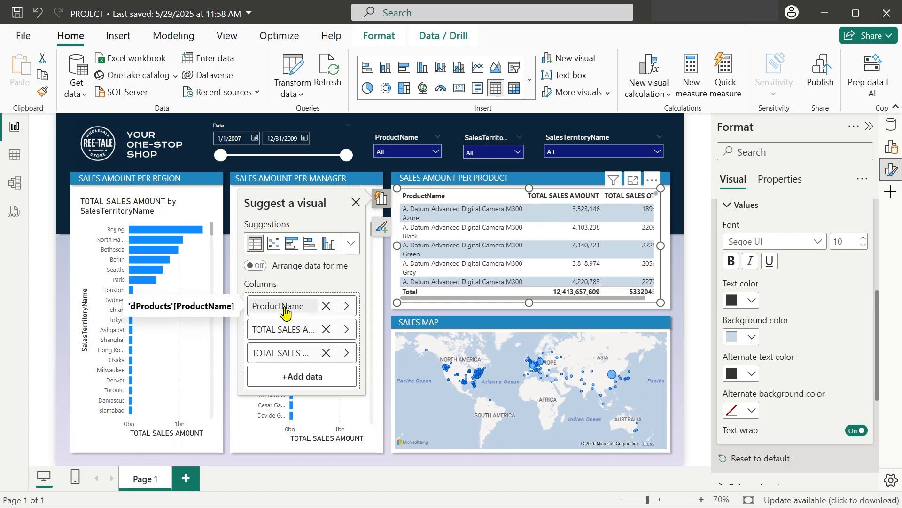
left_click(285, 306)
key("BackSpace")
key("BackSpace")
key("BackSpace")
key("BackSpace")
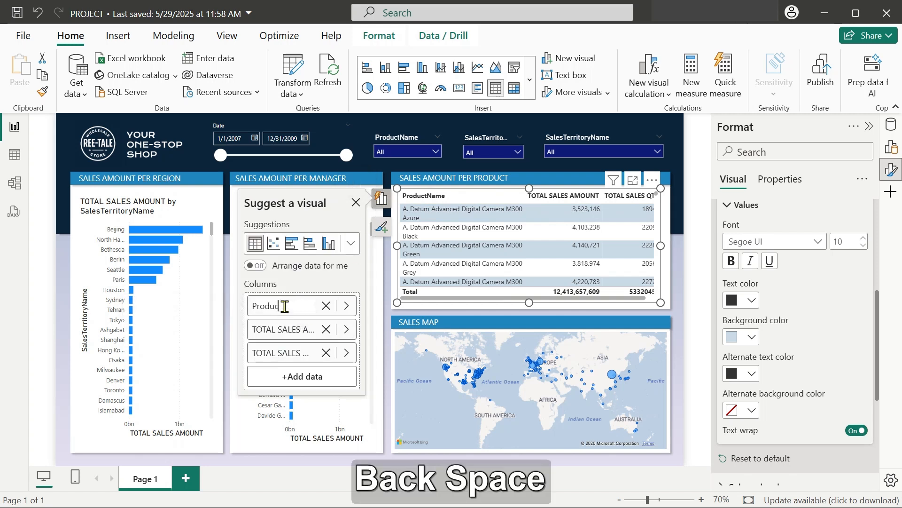
type("ts")
key("Return")
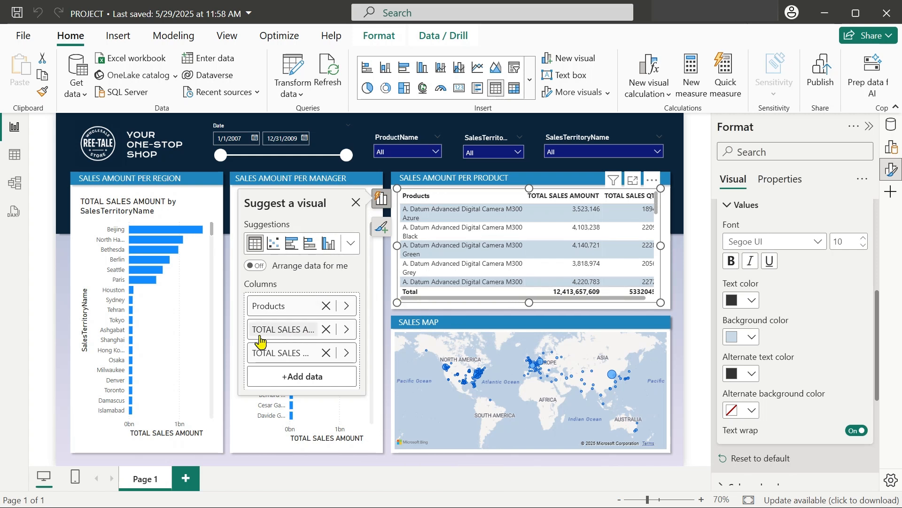
Step: Rename the product table's TOTAL SALES AMOUNT column as Sales Amount
left_click(281, 329)
key("BackSpace")
key("BackSpace")
key("BackSpace")
key("BackSpace")
key("BackSpace")
key("BackSpace")
key("BackSpace")
key("BackSpace")
key("BackSpace")
key("BackSpace")
key("BackSpace")
key("BackSpace")
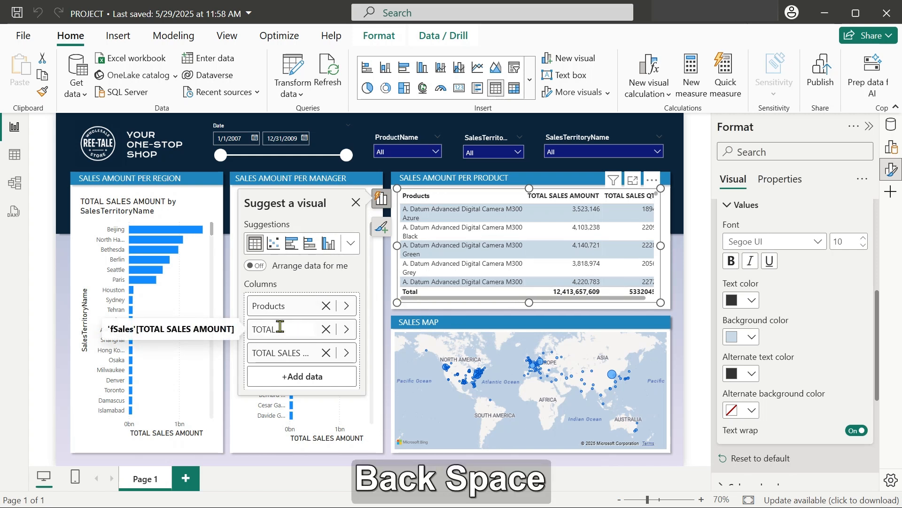
key("BackSpace")
key("BackSpace")
key("BackSpace")
key("BackSpace")
key("BackSpace")
type("Sales Amoun")
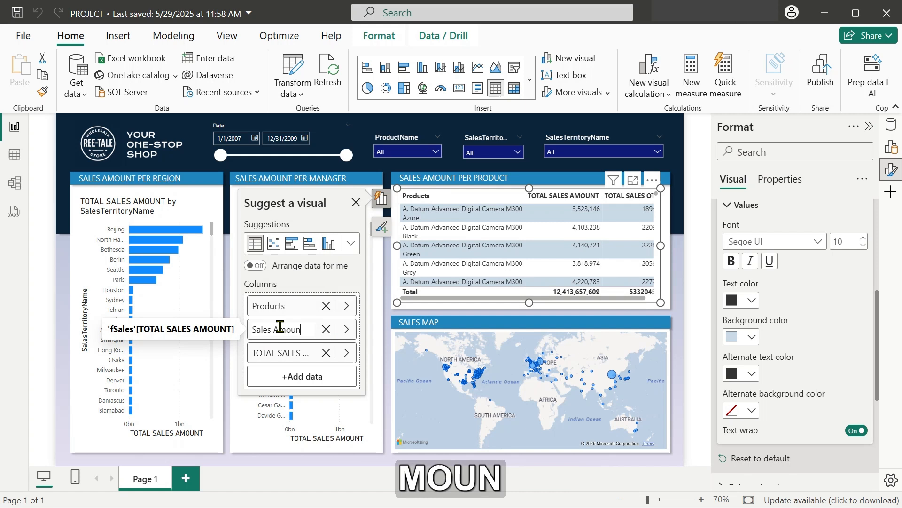
type("t")
key("Return")
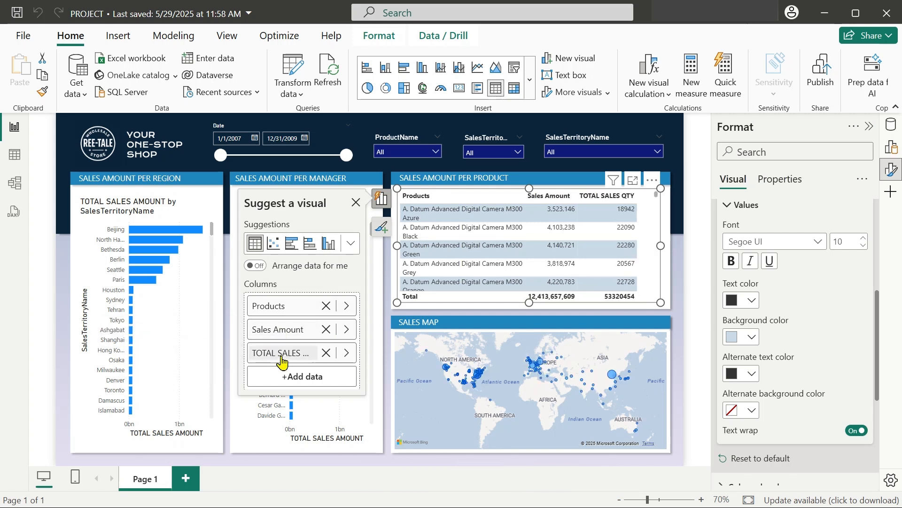
Step: Rename the product table's TOTAL SALES QTY column as Sales Qtdy
left_click(282, 356)
key("BackSpace")
key("BackSpace")
key("BackSpace")
key("BackSpace")
key("BackSpace")
key("BackSpace")
key("BackSpace")
key("BackSpace")
key("BackSpace")
key("BackSpace")
key("BackSpace")
key("BackSpace")
key("BackSpace")
key("BackSpace")
key("BackSpace")
type("Sales Qtdy")
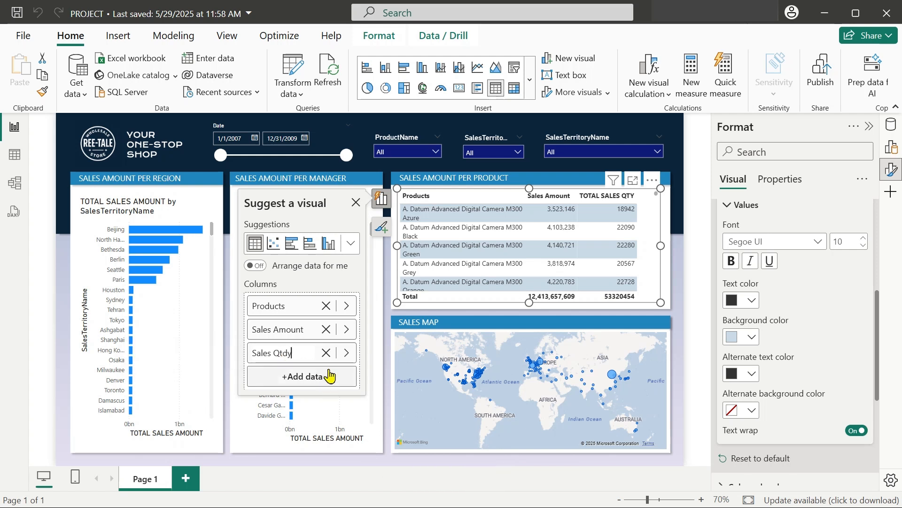
key("Return")
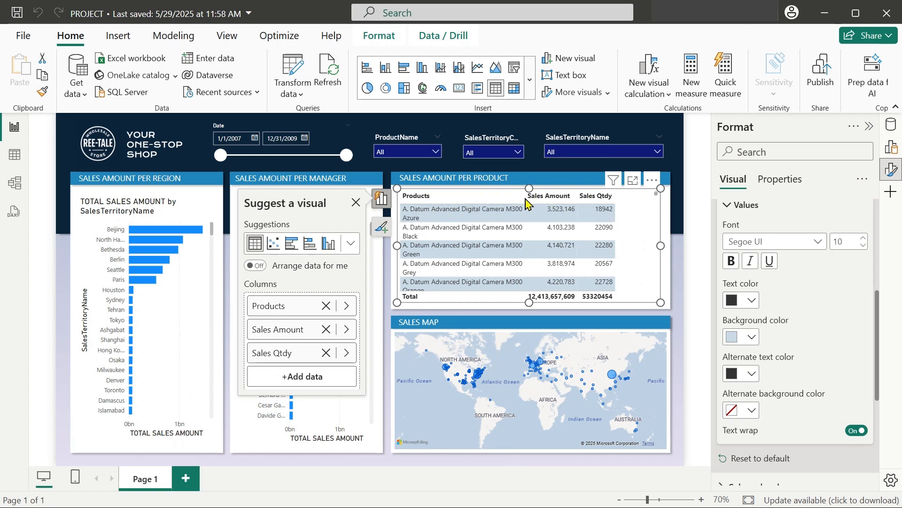
Step: Widen the Products column so each product name fits on a single line
left_click_drag(523, 198, 561, 196)
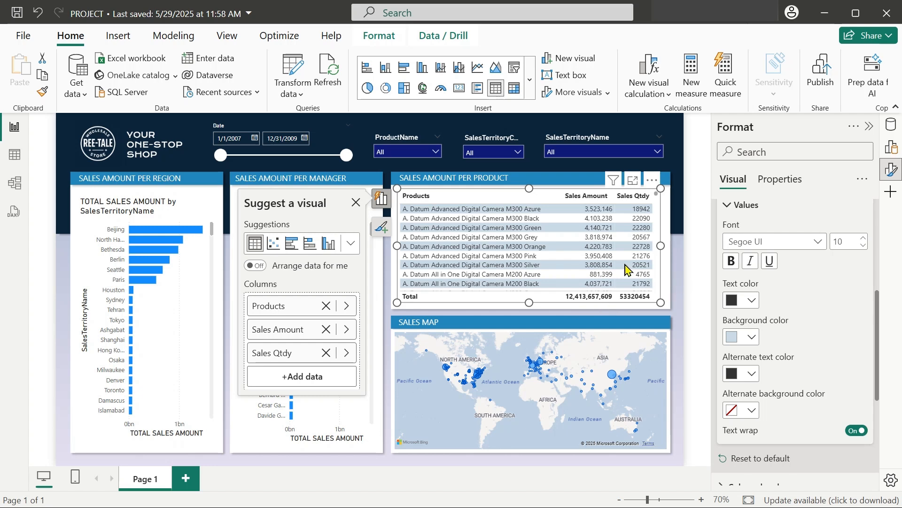
left_click(687, 269)
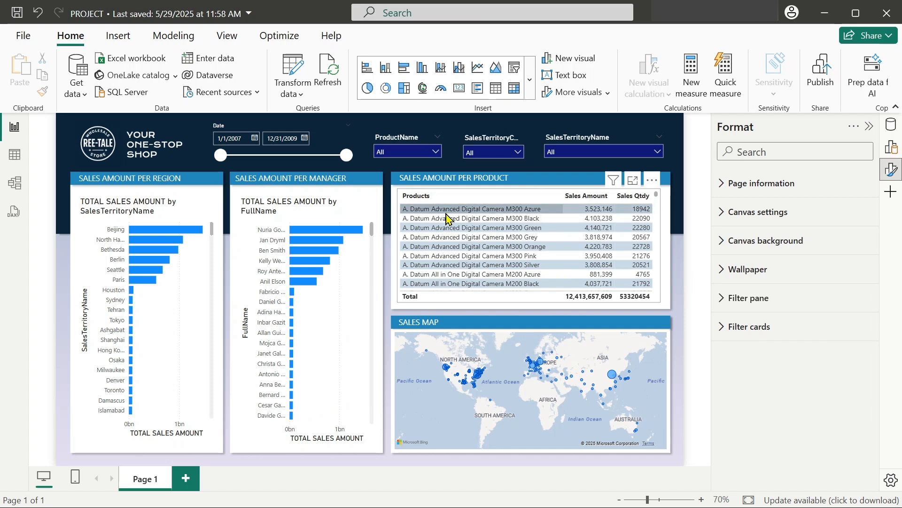
Step: Turn on tooltips for the product table and open their settings
left_click(658, 206)
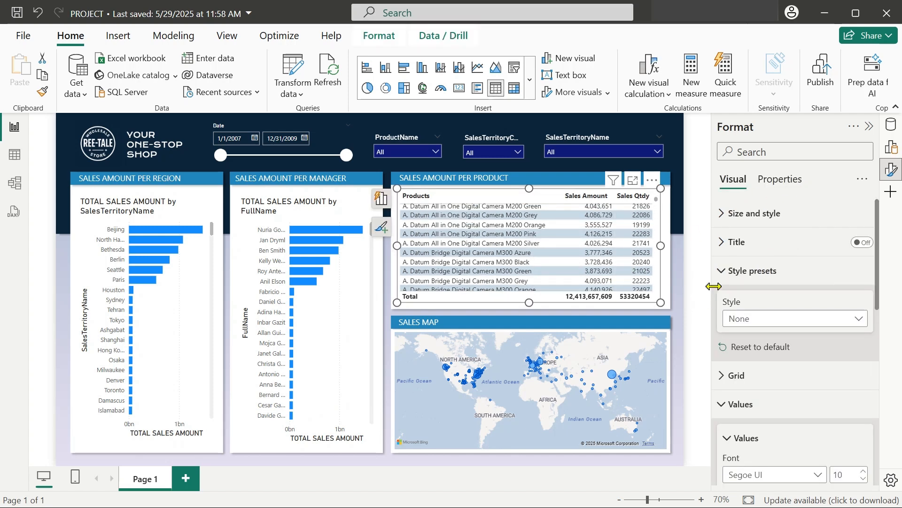
left_click(722, 275)
left_click(722, 331)
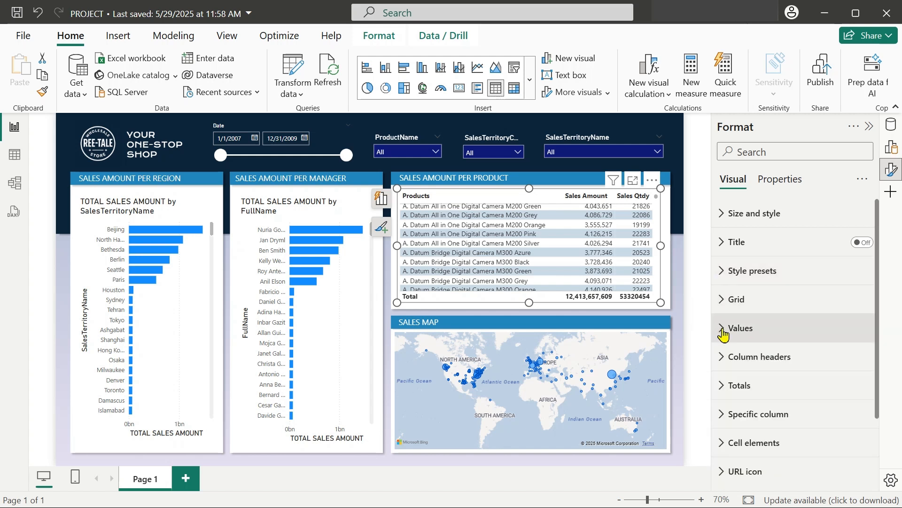
left_click(780, 184)
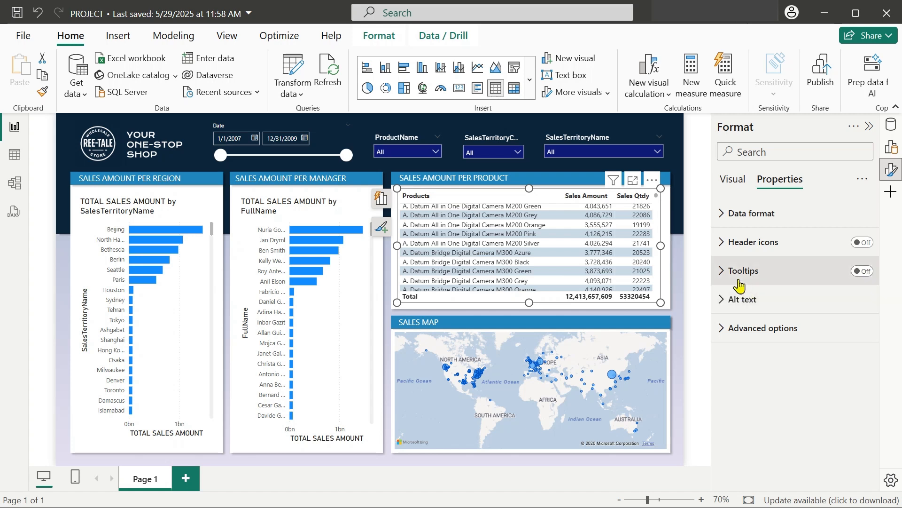
left_click(864, 271)
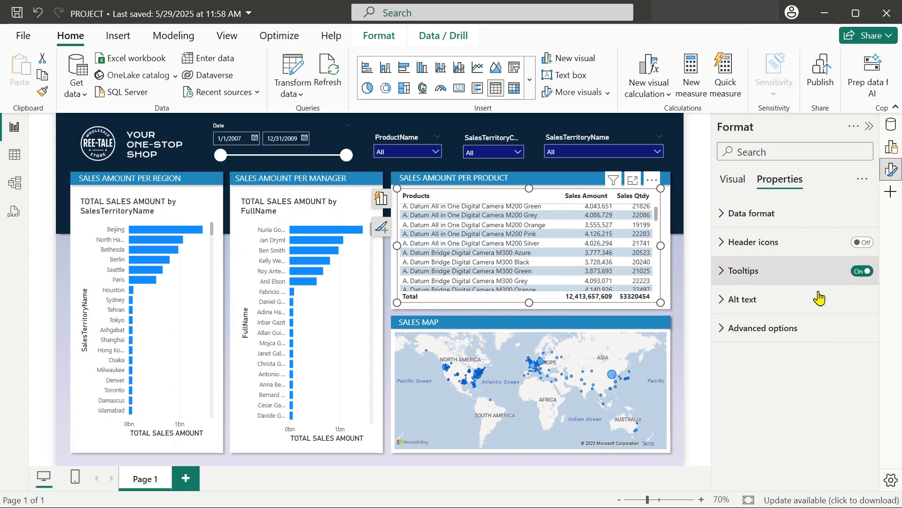
left_click(721, 271)
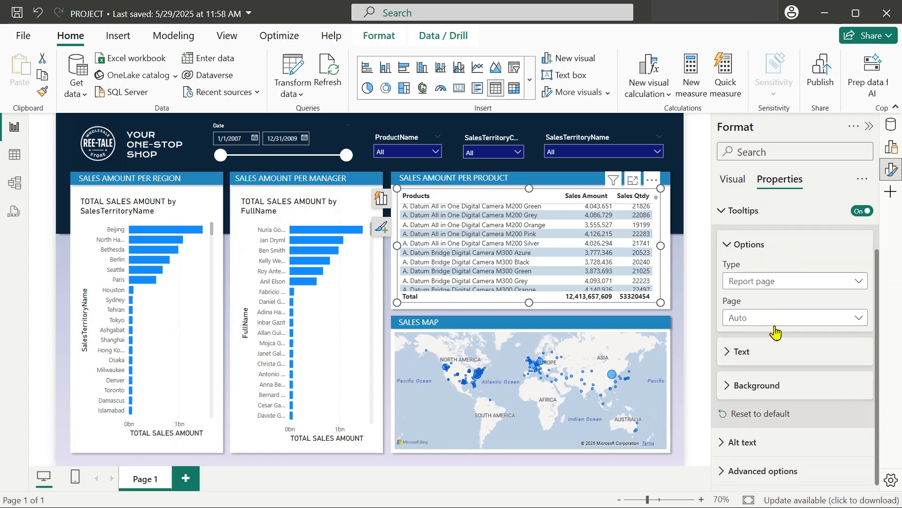
Step: Set the product table tooltip's label, value, and drill text and icon colors to white
left_click(730, 353)
left_click(752, 281)
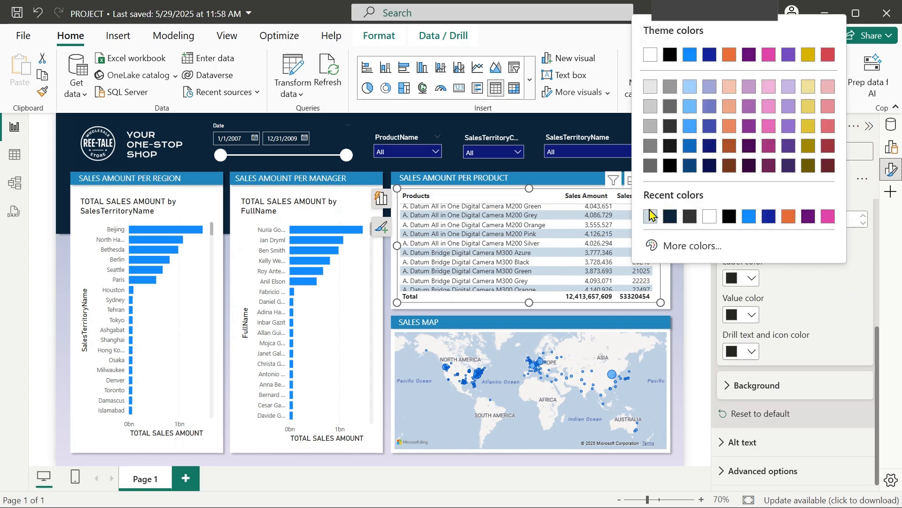
left_click(710, 221)
left_click(752, 315)
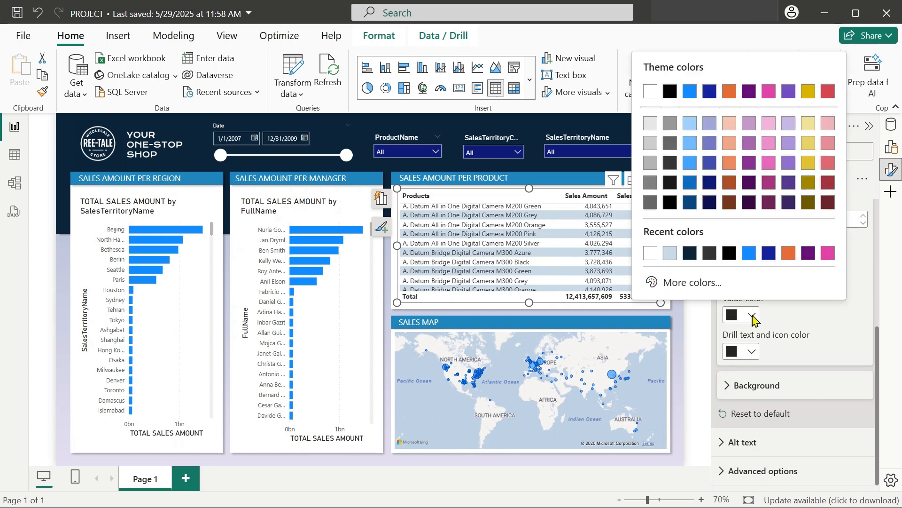
left_click(652, 255)
left_click(751, 351)
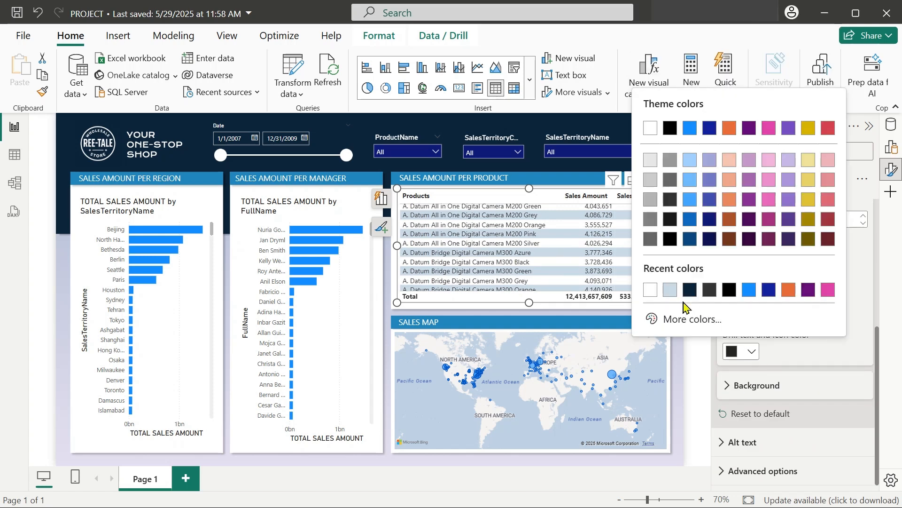
left_click(651, 297)
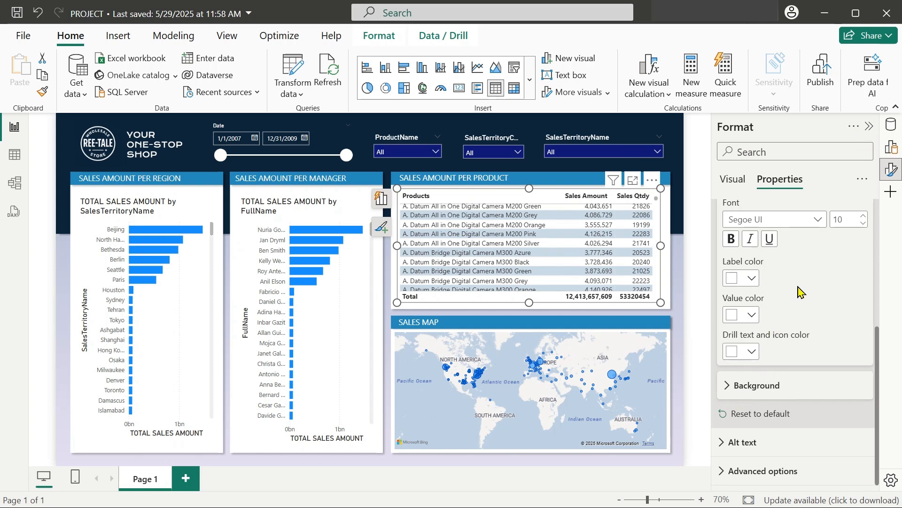
Step: Set the product table tooltip's background to the recently used dark navy and preview the tooltip on the table rows
left_click(728, 386)
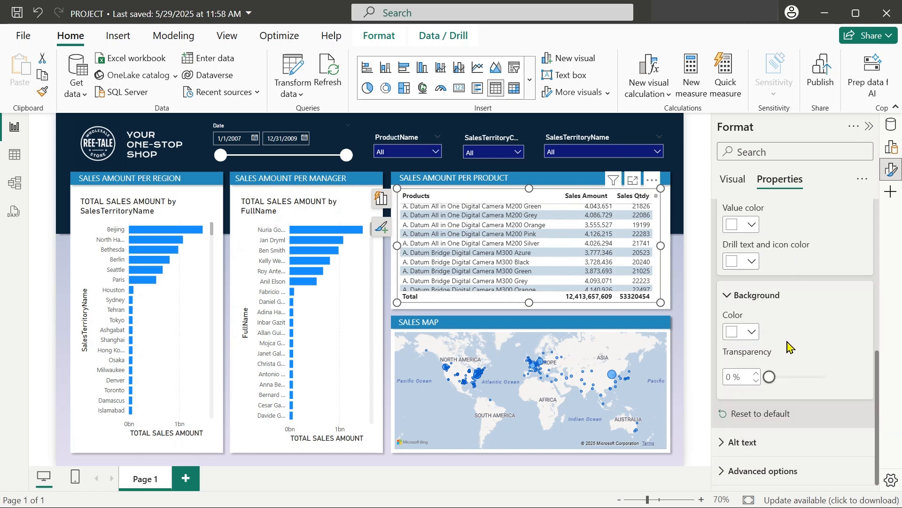
left_click(751, 332)
left_click(691, 237)
mouse_move(481, 245)
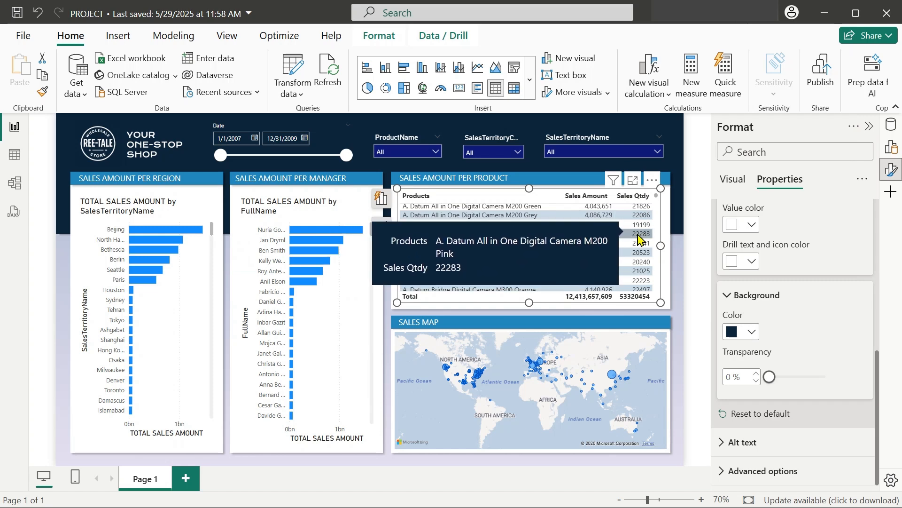
left_click(677, 232)
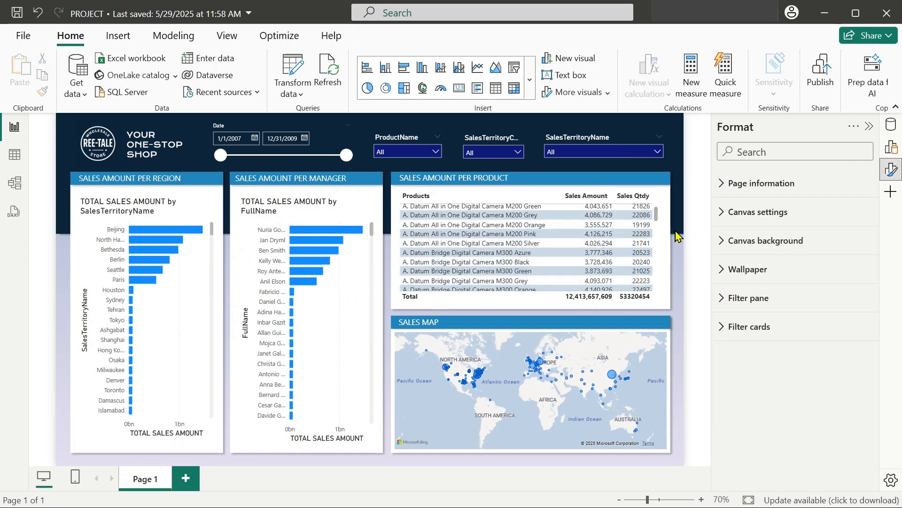
Step: Extend the product table's right edge slightly outward so it nearly reaches the edge of its card
scroll(615, 271, "up", 3)
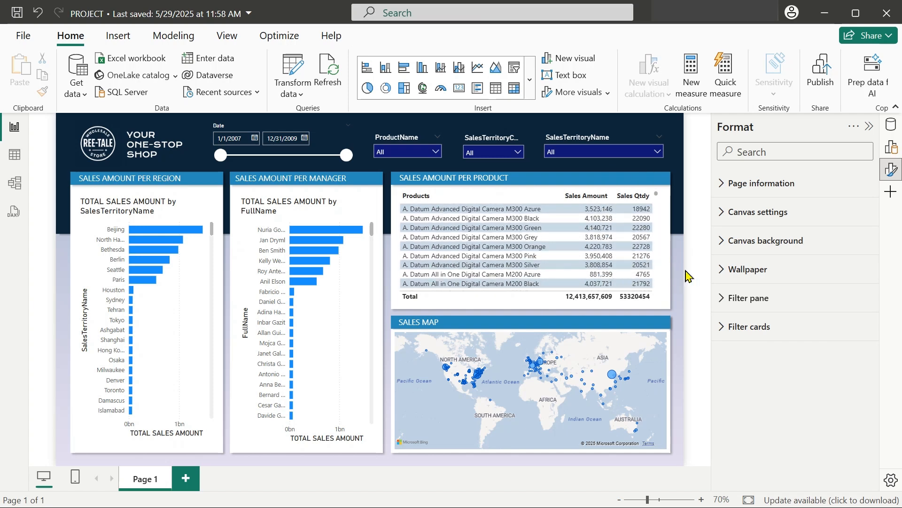
left_click(666, 254)
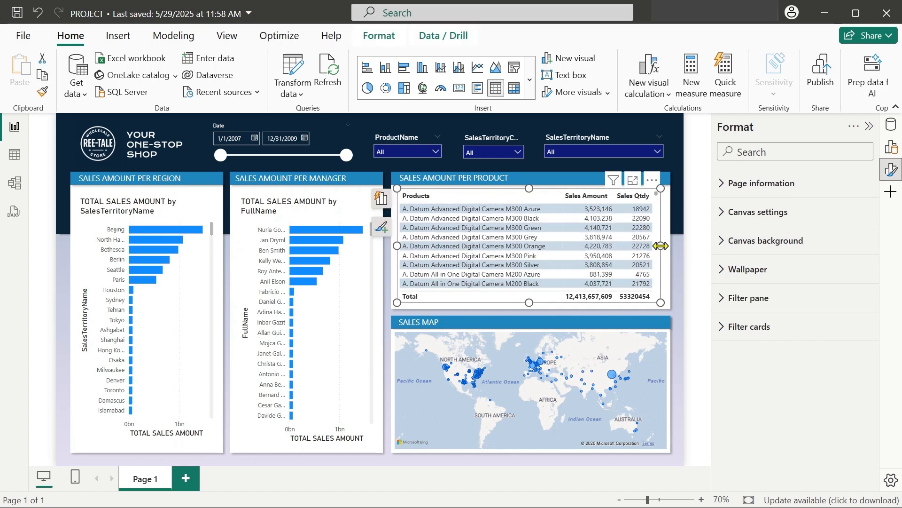
left_click(695, 268)
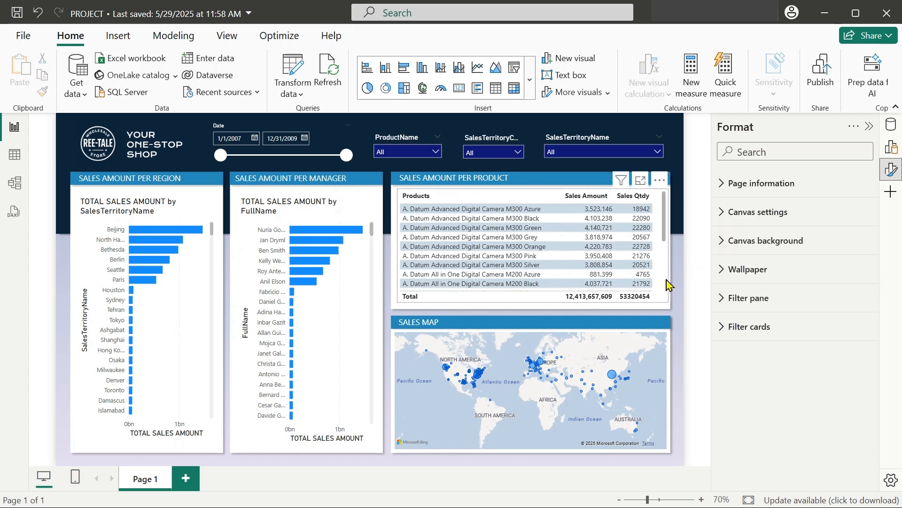
Step: Nudge the sales amount per product table slightly left so it sits inside its card, and deselect it
left_click(664, 282)
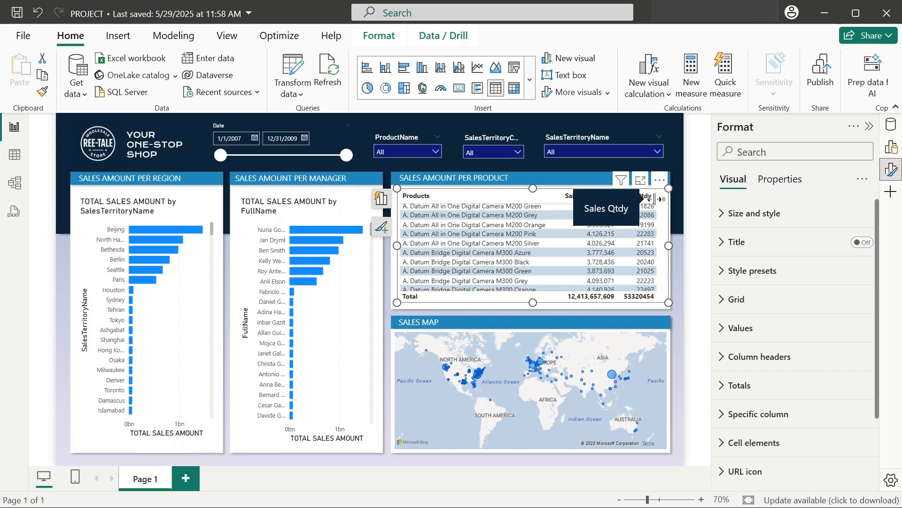
left_click(681, 259)
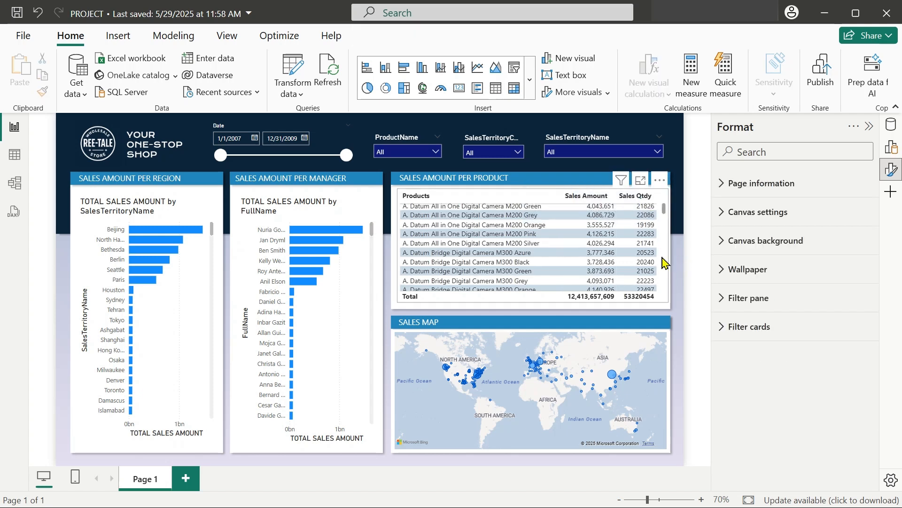
left_click(669, 257)
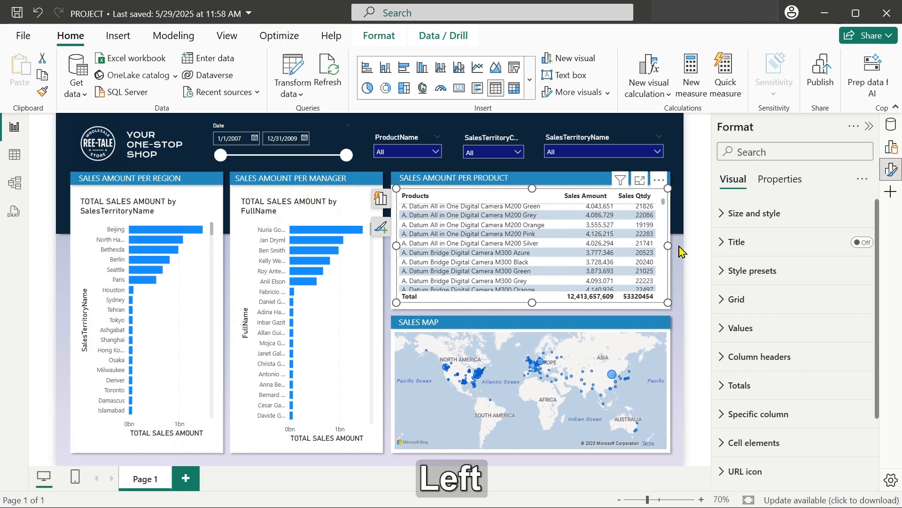
key("Left")
key("Left")
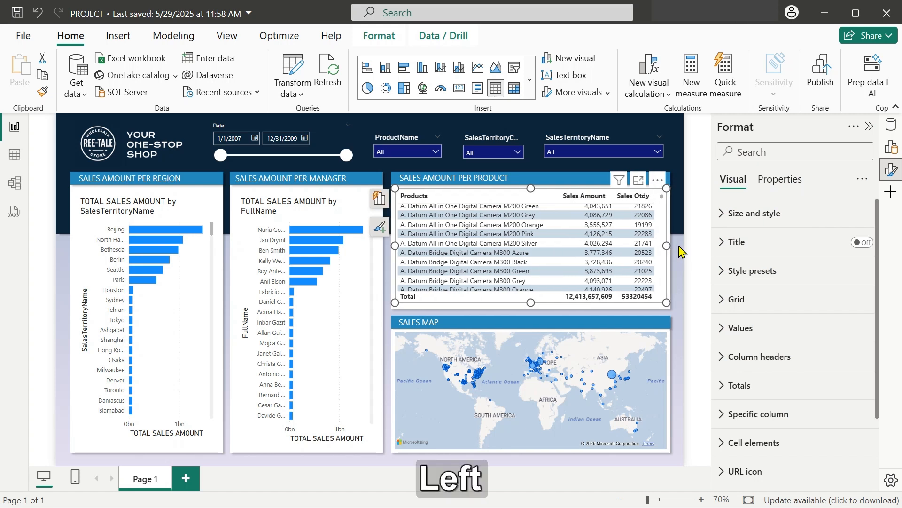
left_click(690, 296)
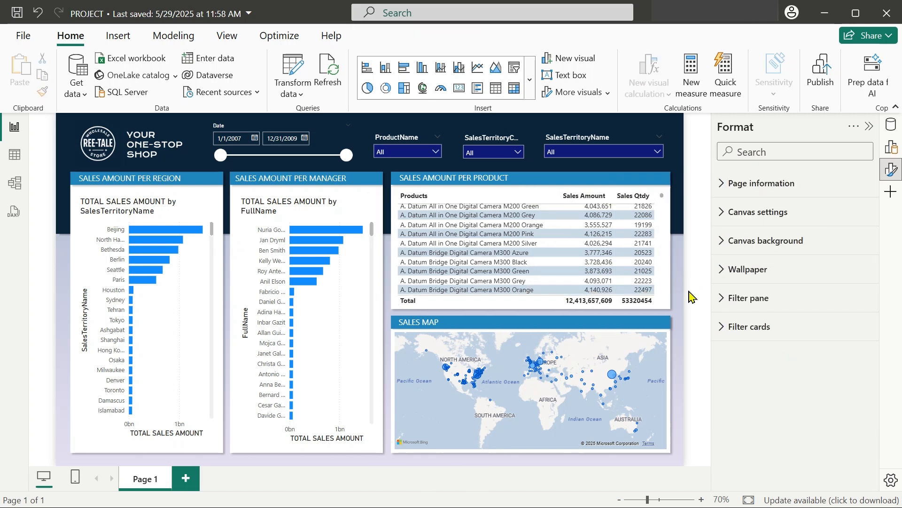
Step: Turn off the titles of the region and manager bar charts and extend both charts' top edges slightly up toward their card headers
left_click(210, 207)
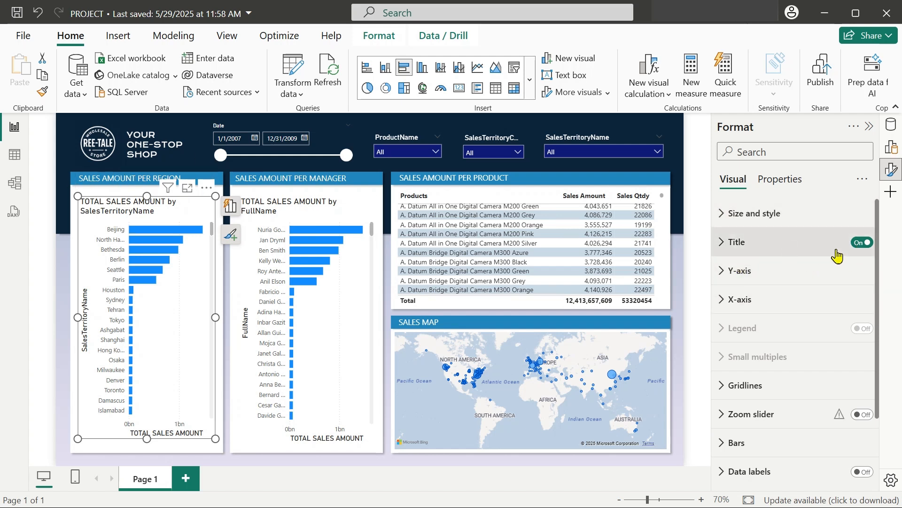
left_click(861, 242)
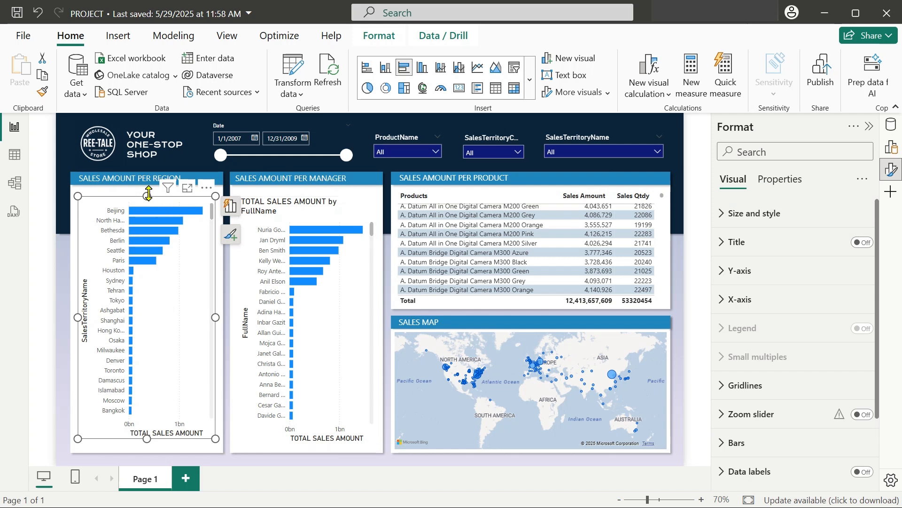
left_click(312, 202)
left_click_drag(310, 197, 311, 191)
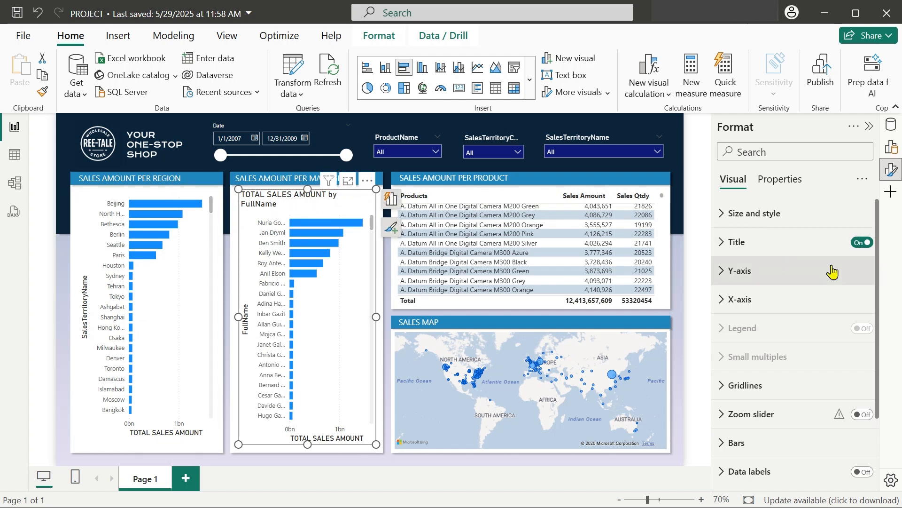
left_click(862, 243)
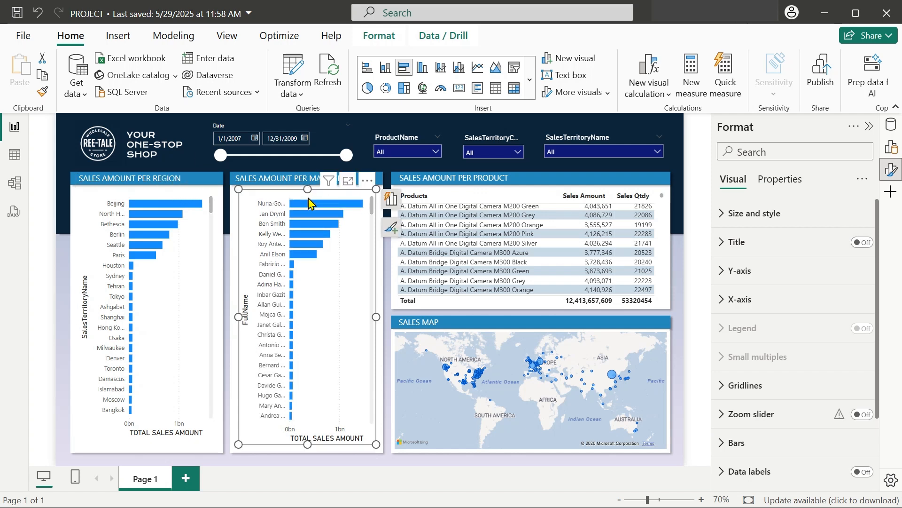
Step: Try deleting the region chart's Y-axis and X-axis titles directly on the chart, and undo both deletions
left_click(205, 197)
left_click(258, 199)
left_click(176, 198)
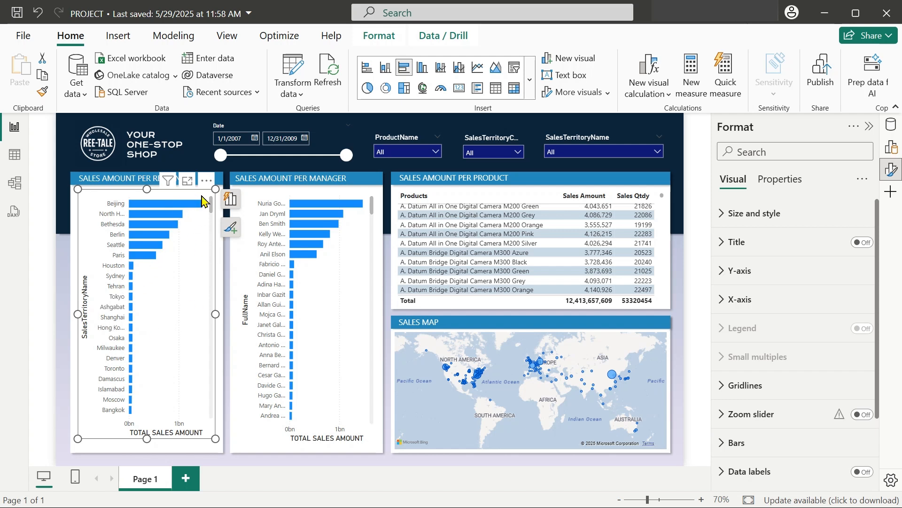
left_click(85, 298)
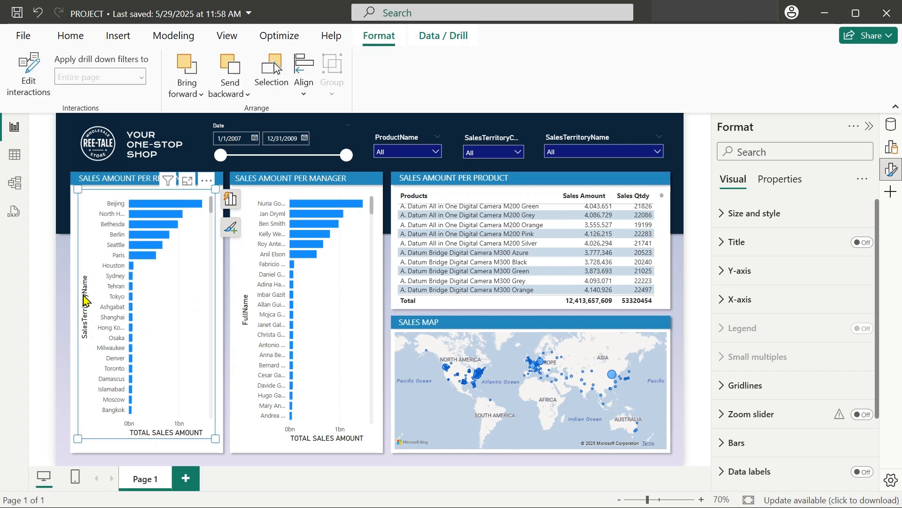
key("Delete")
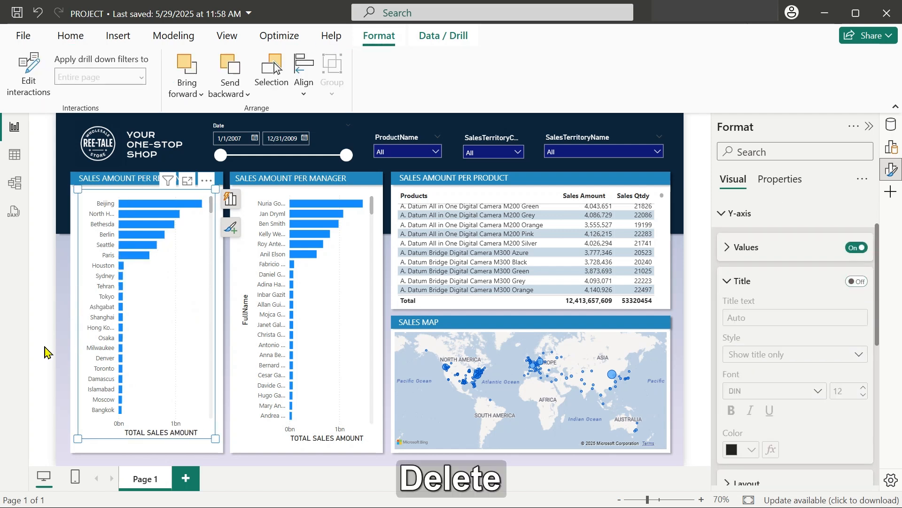
left_click(157, 433)
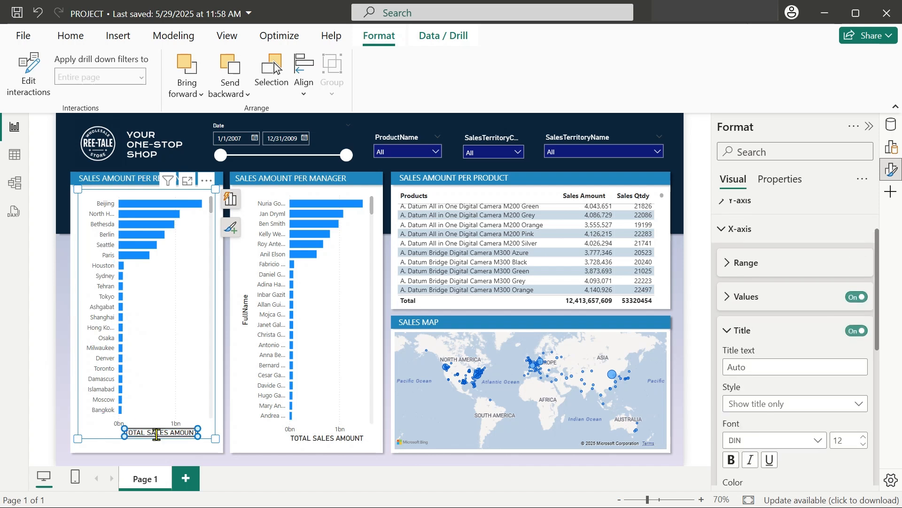
key("Delete")
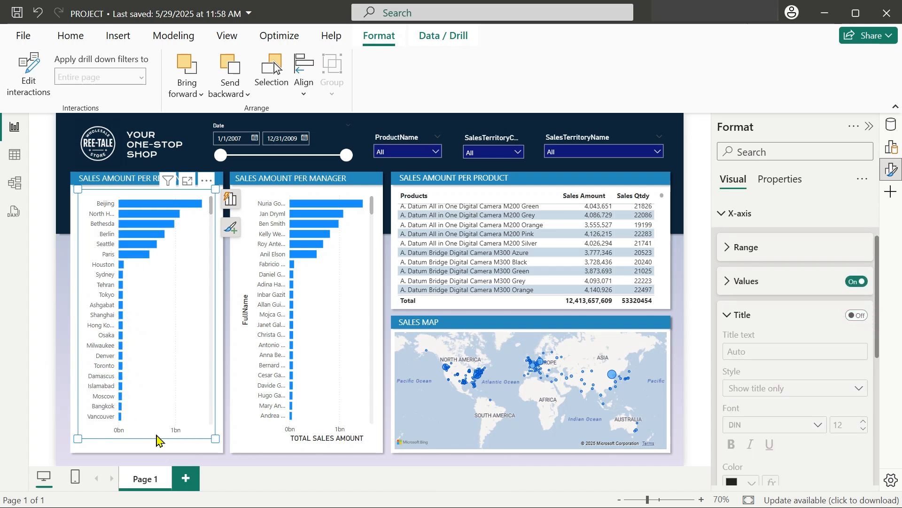
left_click(37, 14)
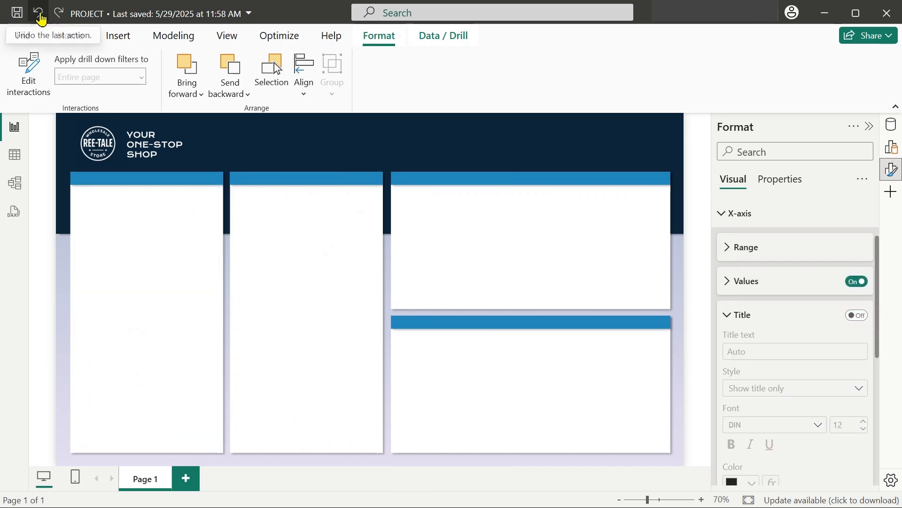
left_click(38, 14)
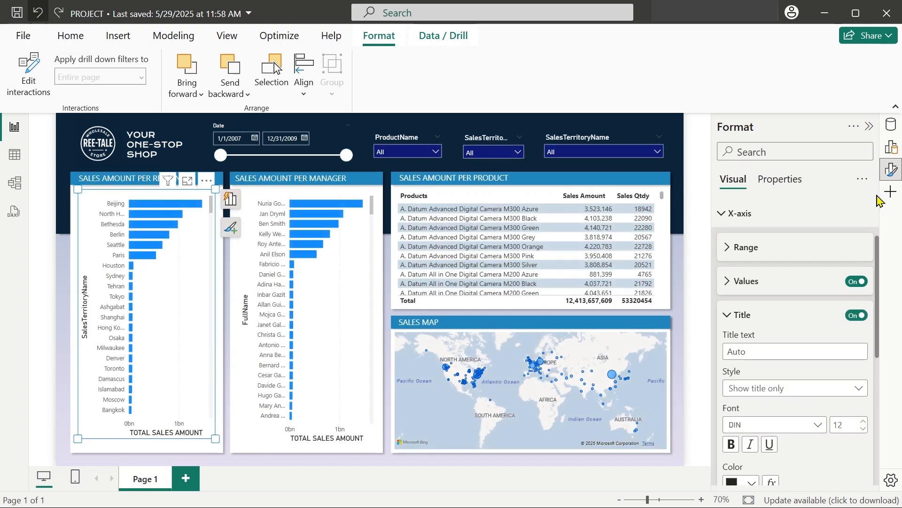
Step: Turn off the X-axis title of the sales amount per region chart through its format settings
left_click(724, 214)
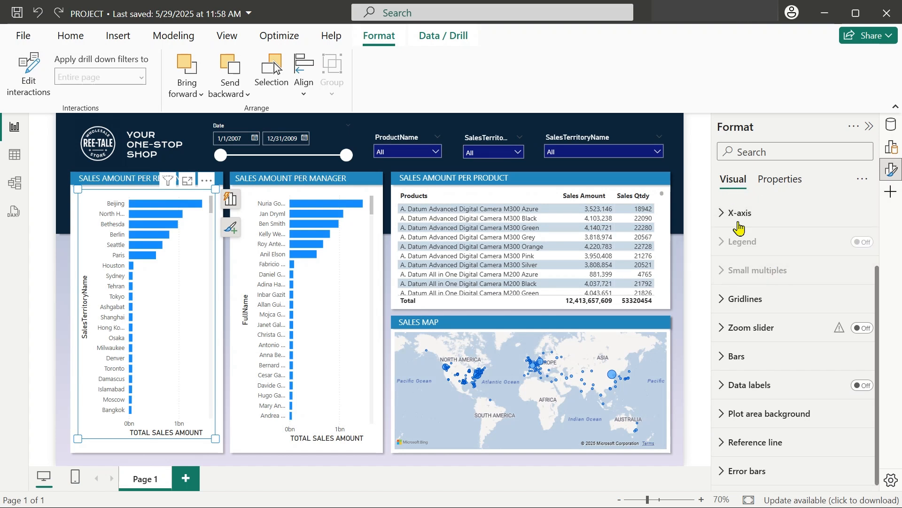
scroll(795, 335, "up", 1)
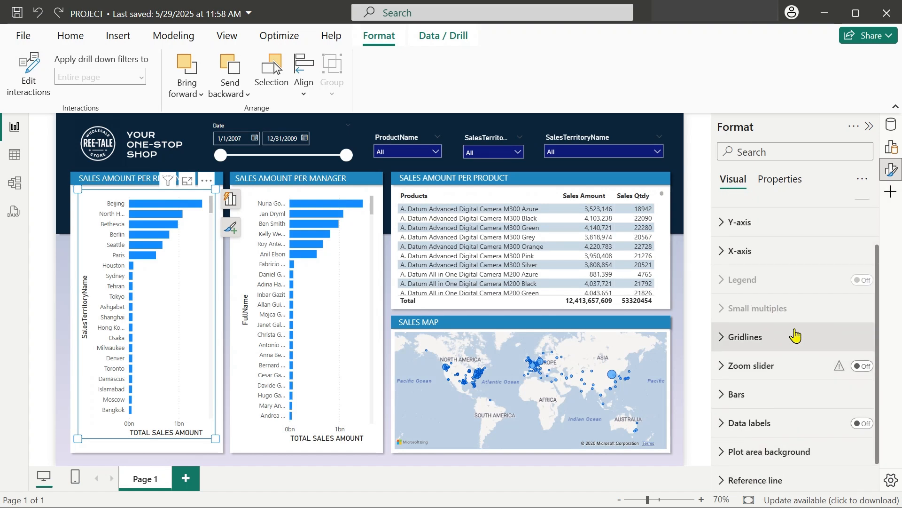
scroll(795, 335, "up", 1)
left_click(721, 303)
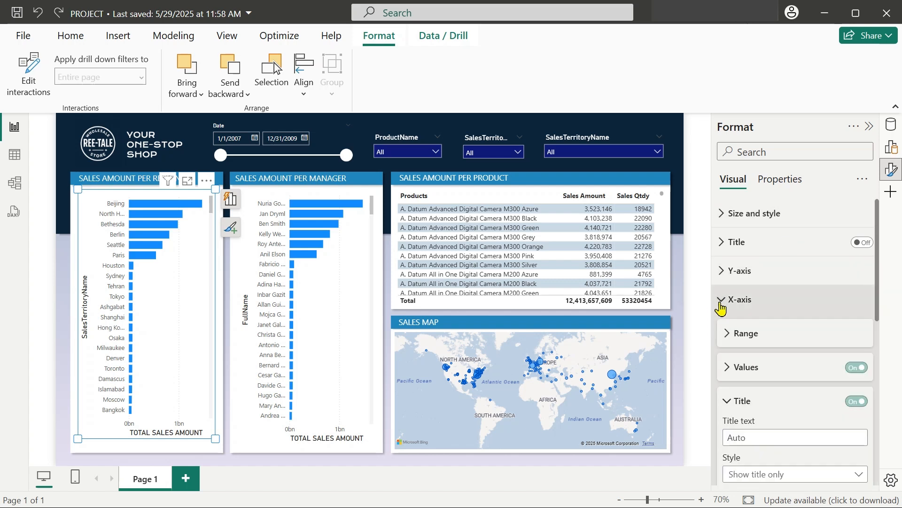
scroll(802, 258, "down", 2)
scroll(799, 258, "up", 1)
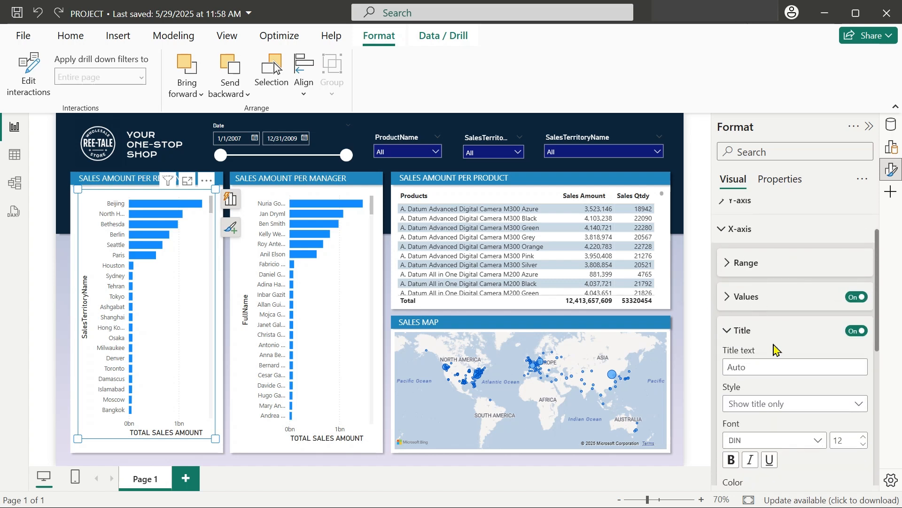
left_click(853, 333)
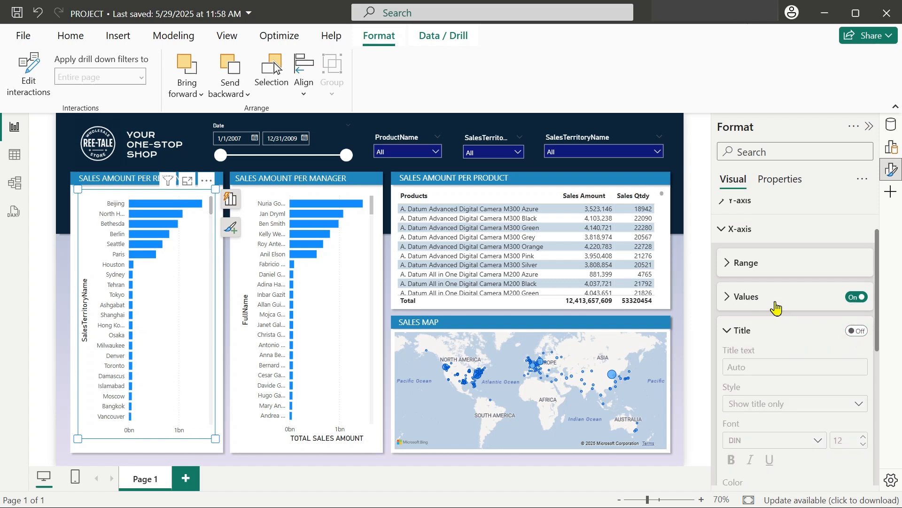
Step: Turn off the Y-axis title of the sales amount per region chart
scroll(748, 278, "up", 1)
left_click(733, 270)
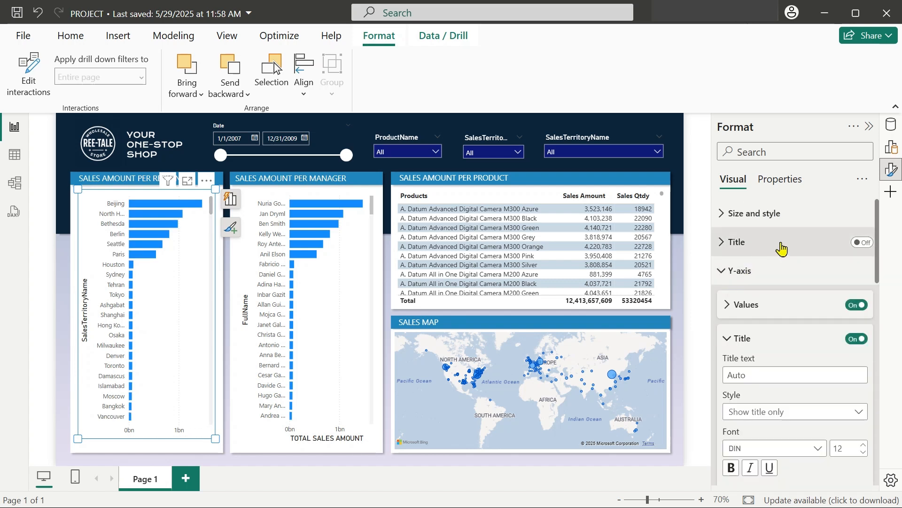
scroll(733, 278, "down", 1)
left_click(853, 271)
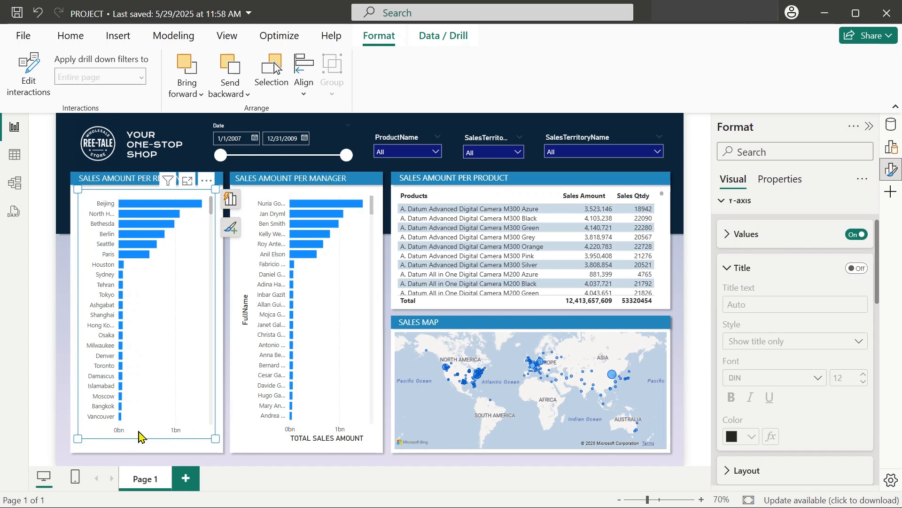
Step: Try deleting the region chart's X-axis values directly on the chart, and undo the deletion
left_click(121, 432)
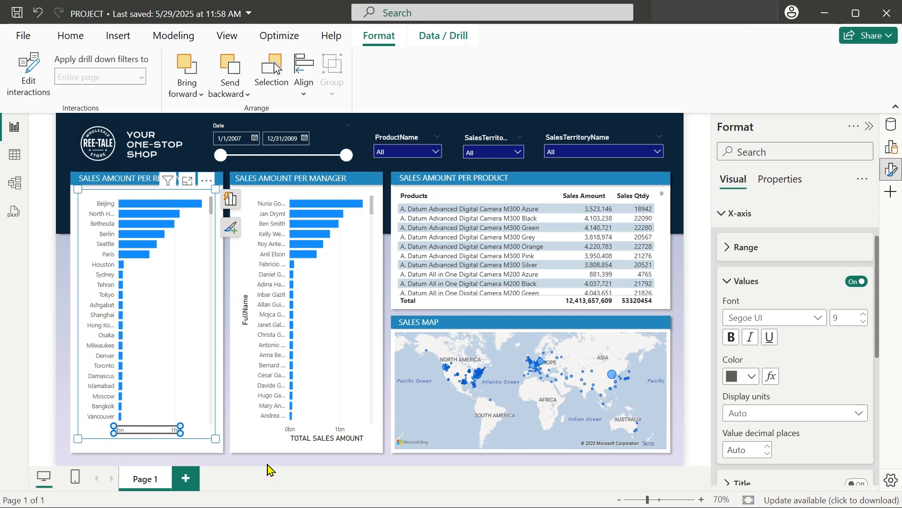
key("Delete")
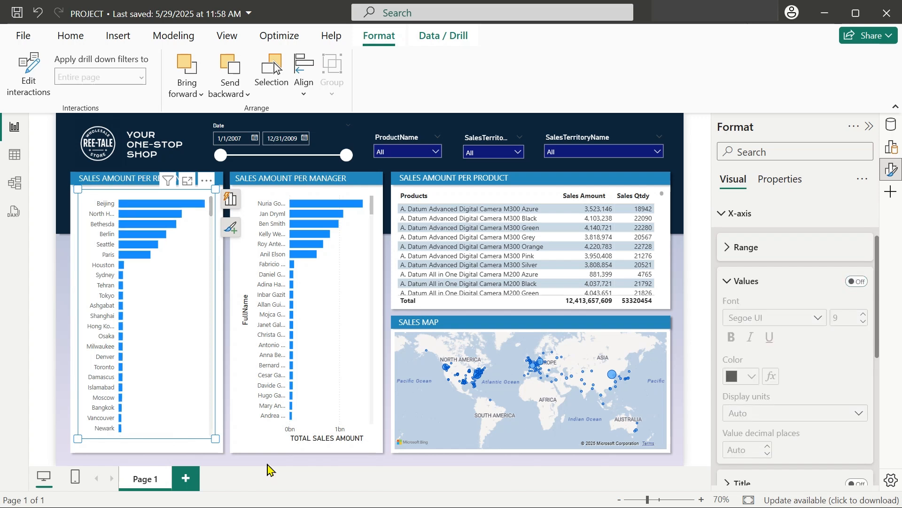
left_click(37, 12)
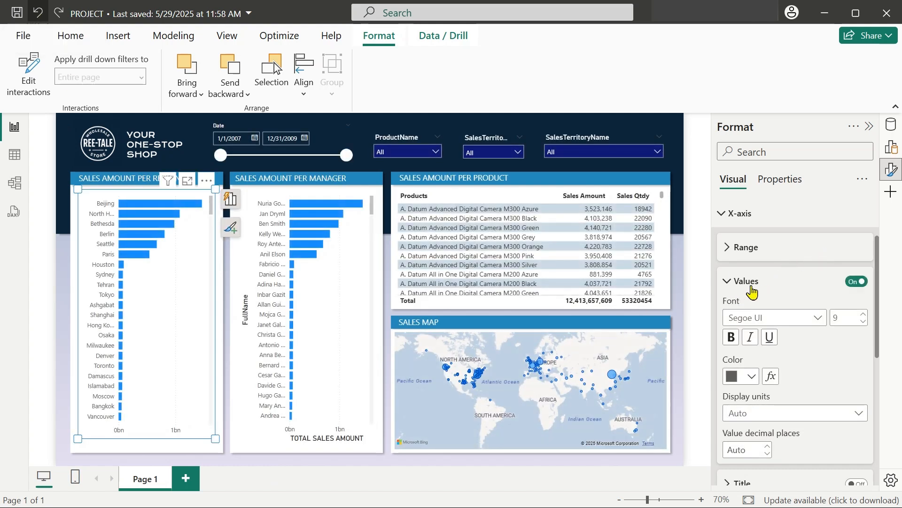
Step: Try turning off the region chart's Y-axis values, and turn them back on
left_click(723, 222)
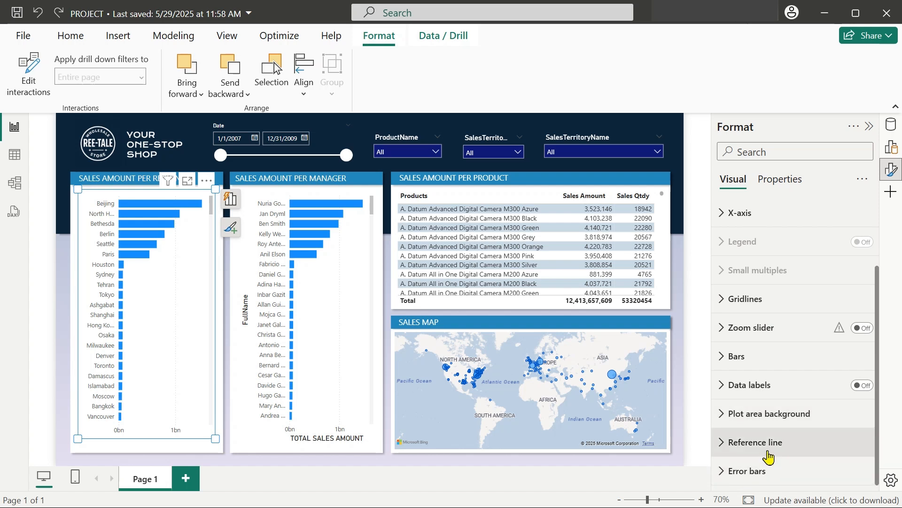
scroll(747, 348, "up", 3)
left_click(726, 277)
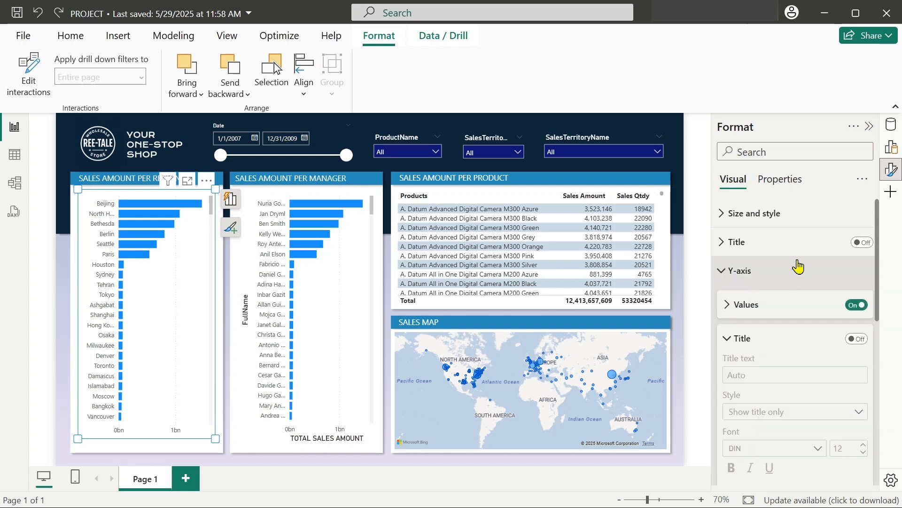
left_click(857, 305)
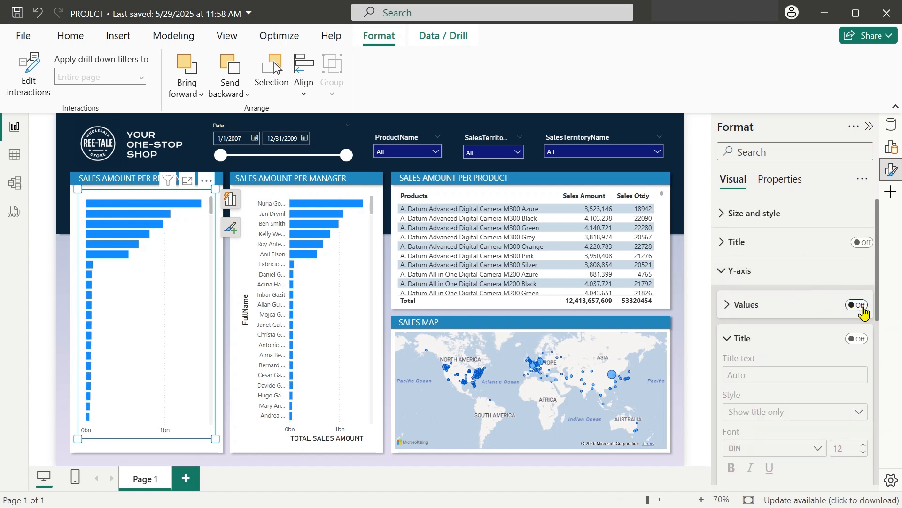
left_click(859, 305)
Step: Turn off the X-axis values of the sales amount per region chart through its format settings
left_click(722, 271)
left_click(723, 305)
left_click(853, 298)
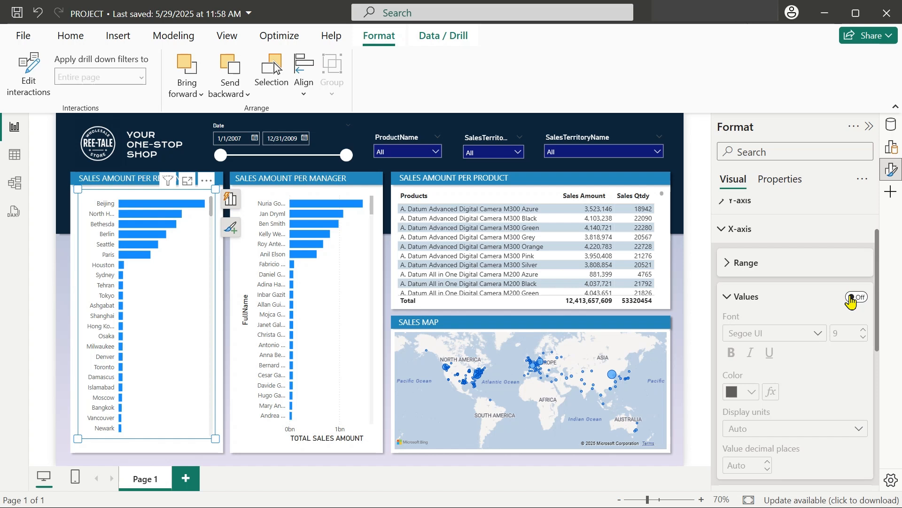
Step: Turn on data labels for the bars of the sales amount per region chart
left_click(722, 230)
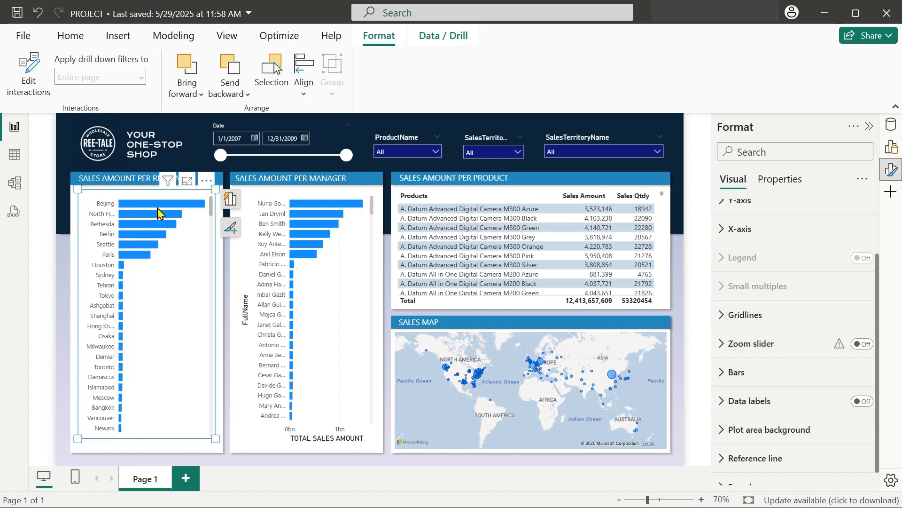
scroll(802, 358, "down", 1)
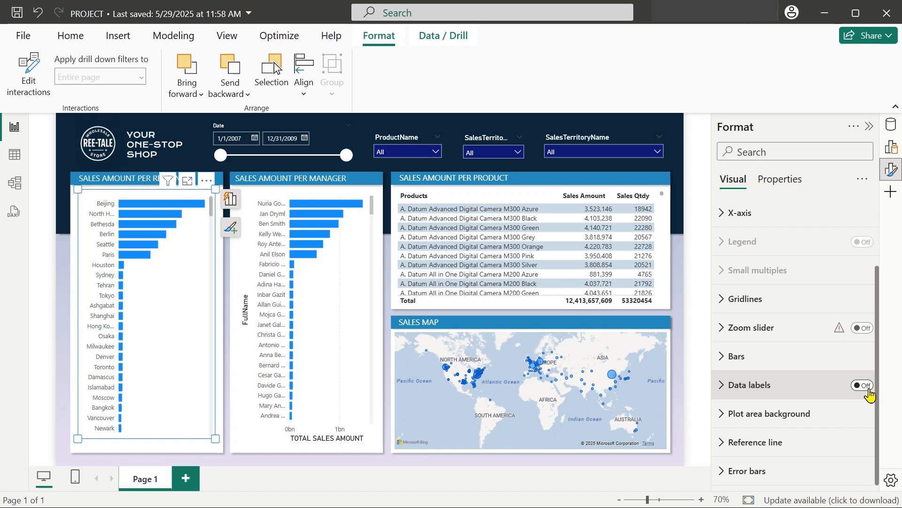
left_click(862, 385)
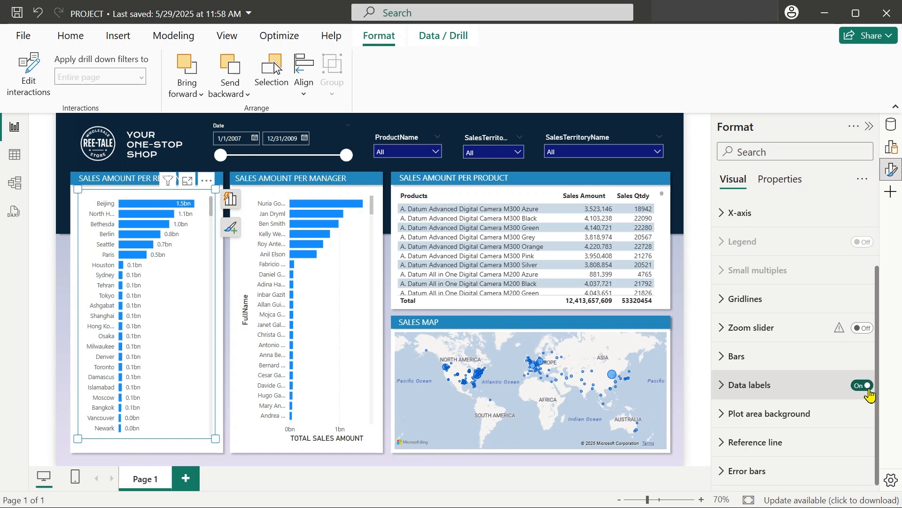
Step: Recolor the bars of the sales amount per region chart with the dark navy from the recent colors
left_click(735, 356)
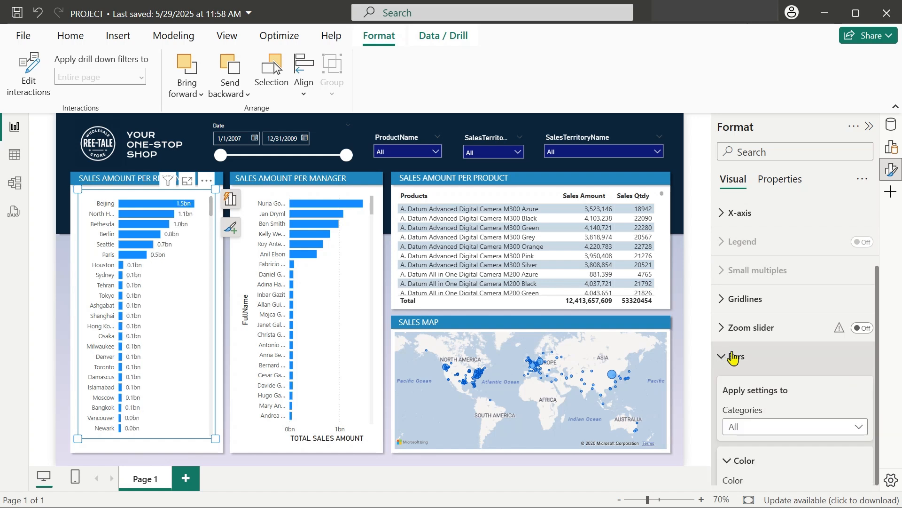
scroll(783, 304, "down", 3)
scroll(784, 305, "up", 3)
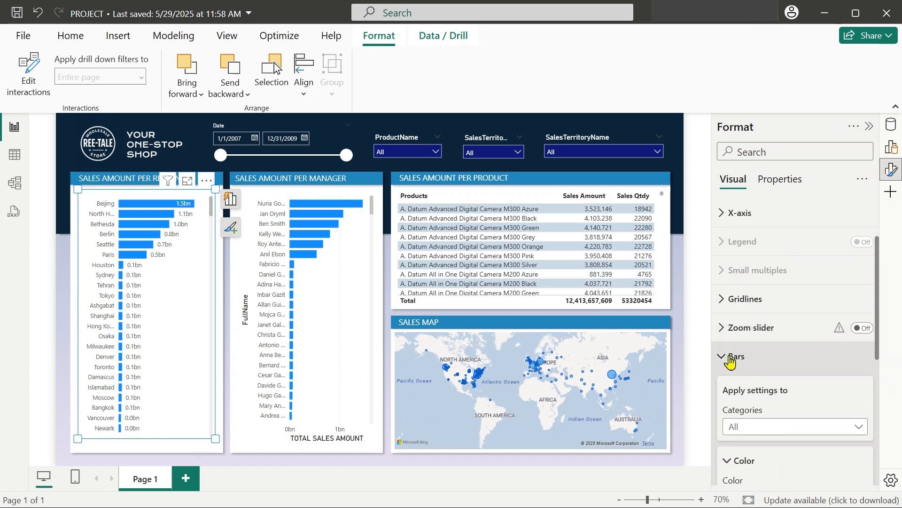
scroll(757, 353, "down", 3)
left_click(751, 357)
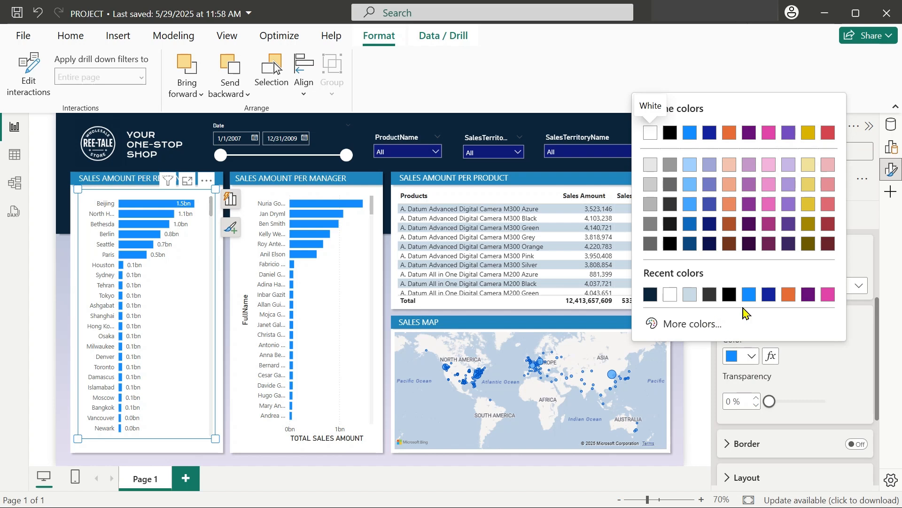
left_click(651, 295)
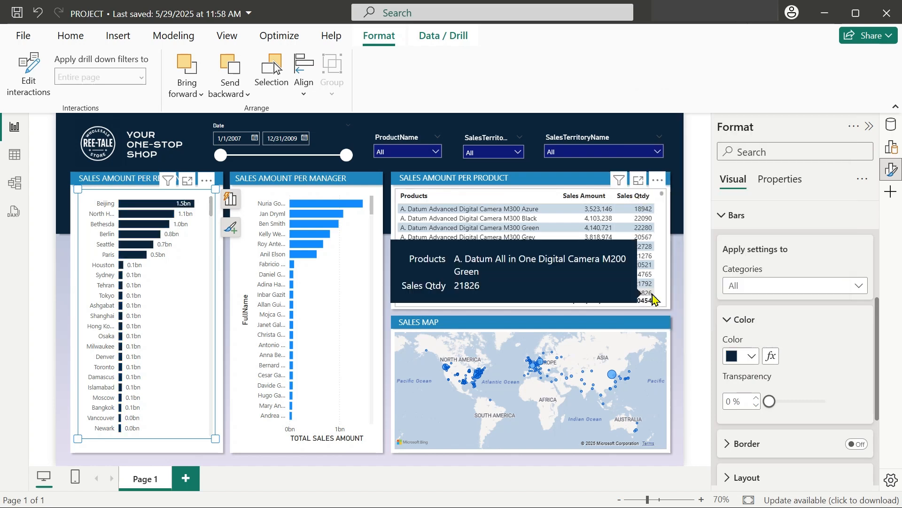
Step: Lighten the region chart's bar color to the custom slate blue #355B7B
left_click(751, 356)
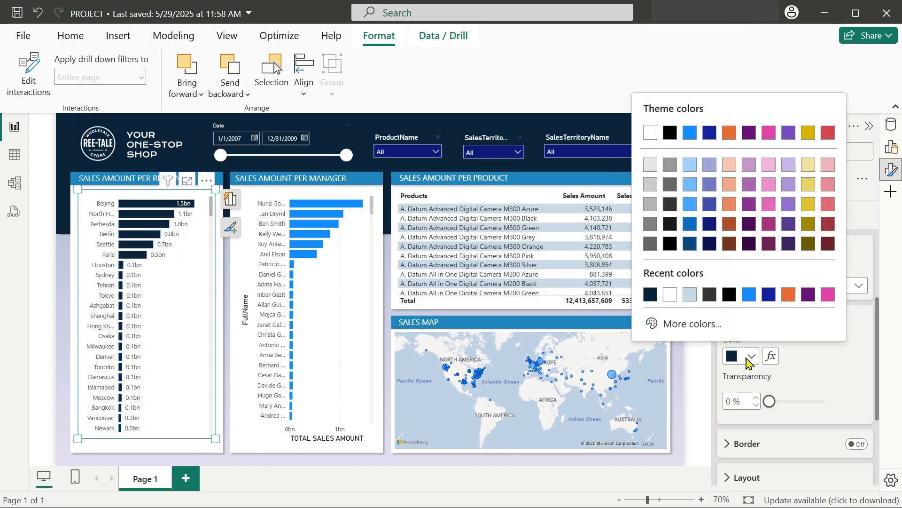
left_click(686, 325)
left_click_drag(783, 216, 753, 193)
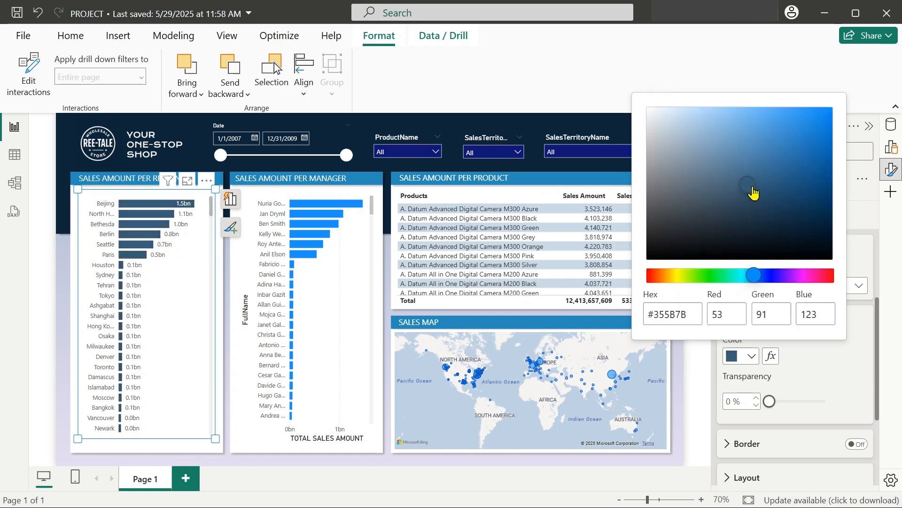
left_click(56, 272)
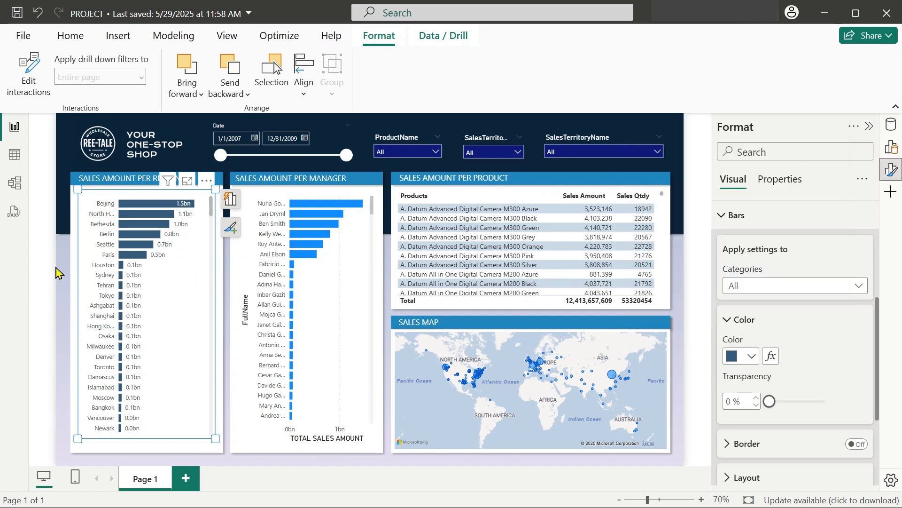
left_click(48, 283)
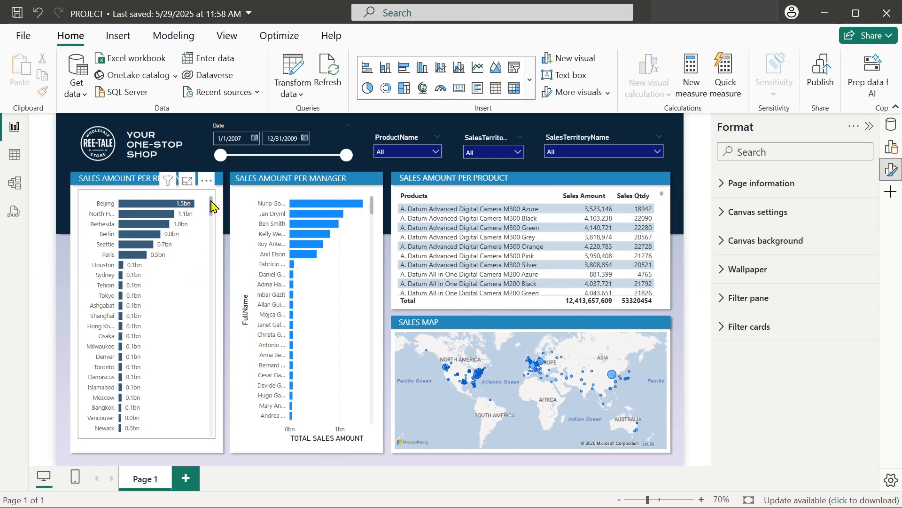
Step: Widen the sales amount per region chart on both sides so it fills its card
left_click(212, 282)
left_click_drag(218, 318, 220, 317)
left_click_drag(77, 313, 71, 319)
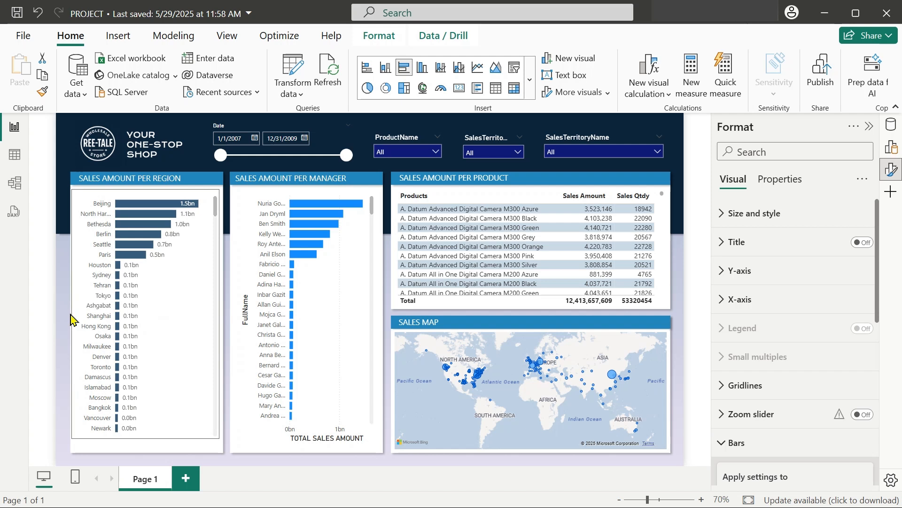
Step: Widen the sales amount per manager chart on both sides so it fills its card
left_click(375, 271)
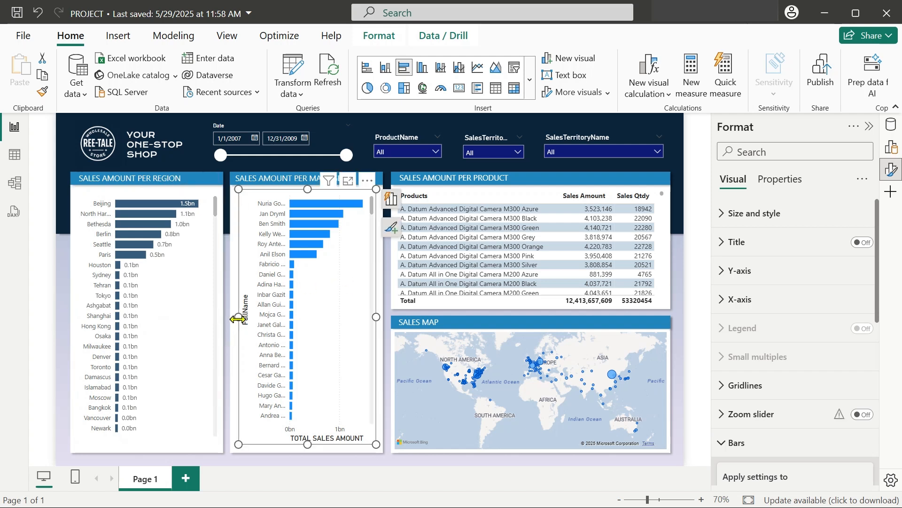
left_click_drag(235, 325, 230, 314)
left_click_drag(376, 317, 382, 319)
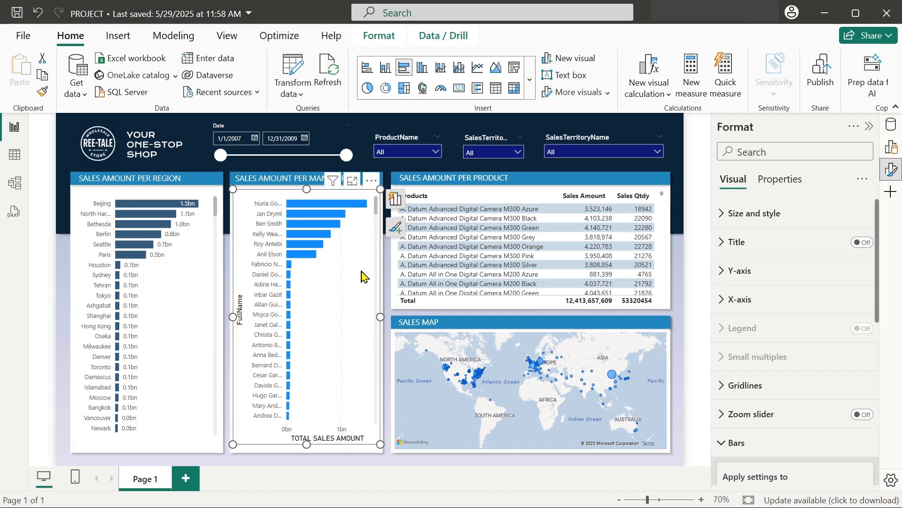
left_click(392, 459)
left_click(376, 418)
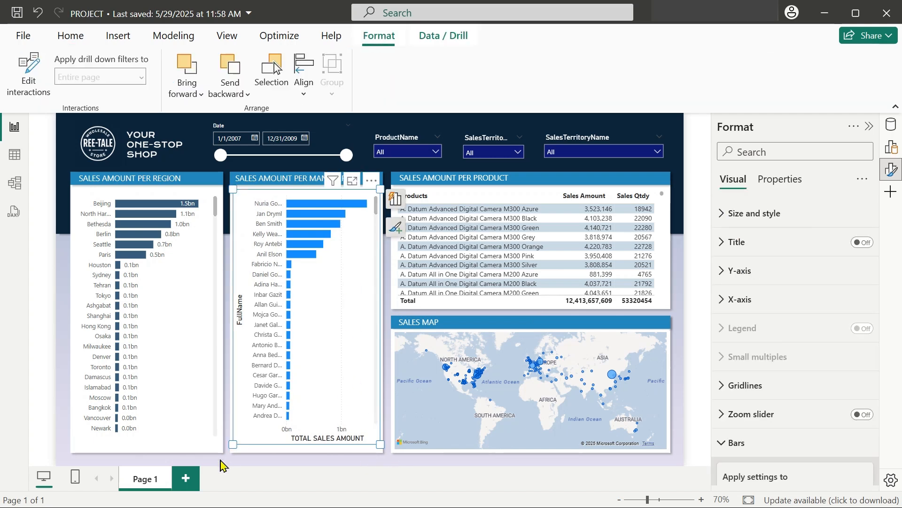
Step: Remove the X-axis title and the X-axis values from the sales amount per manager chart
left_click(322, 442)
key("Delete")
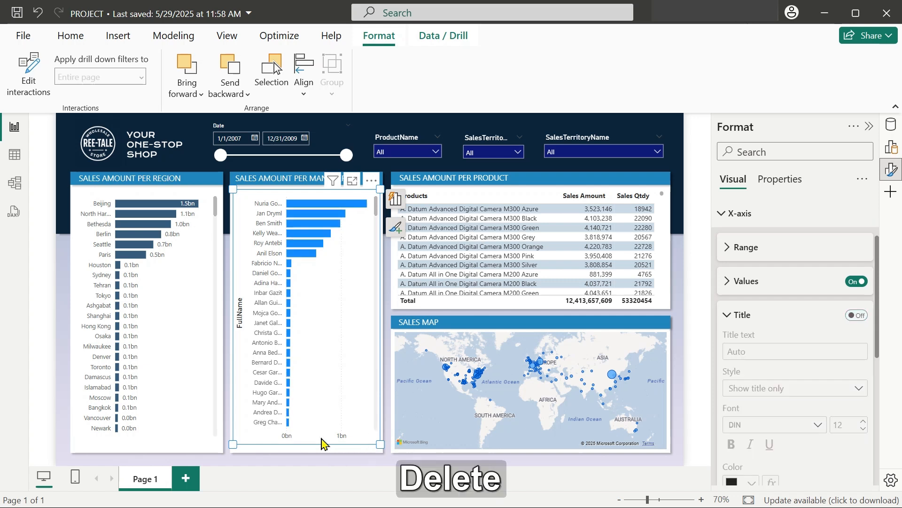
left_click(347, 436)
left_click(341, 437)
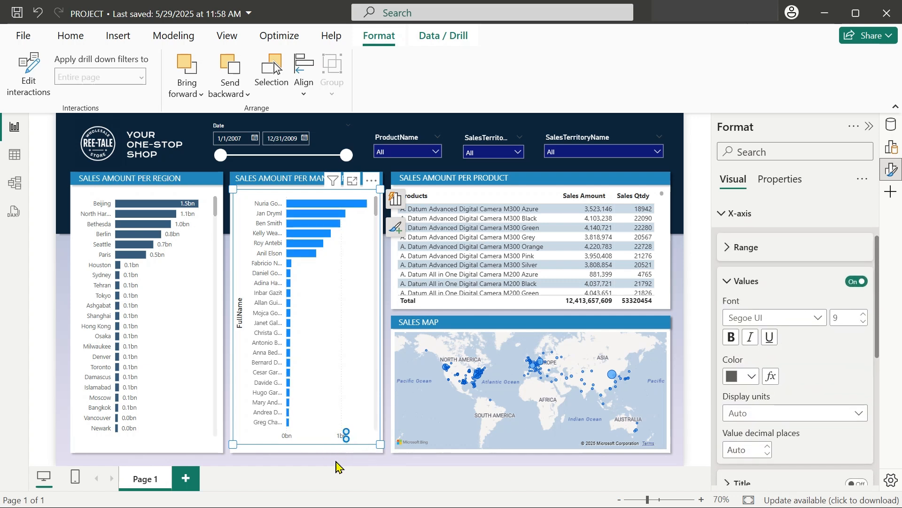
key("Delete")
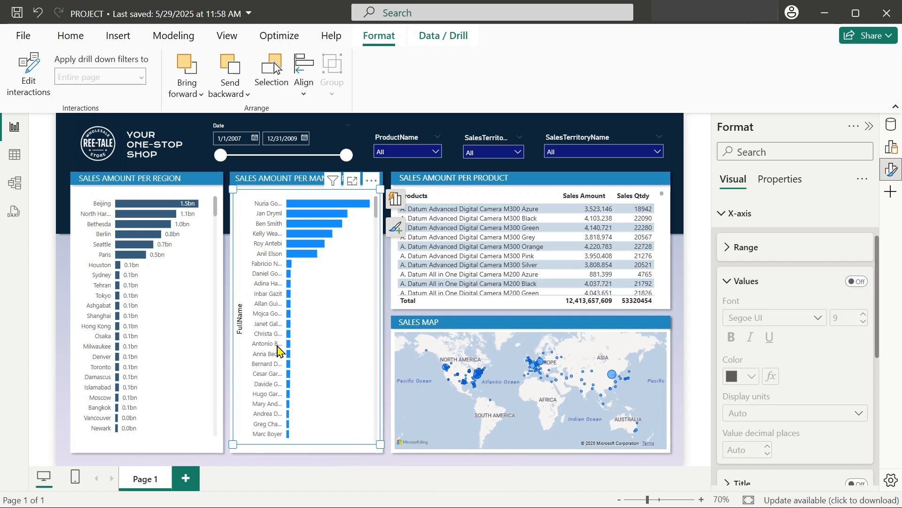
Step: Turn off the FullName Y-axis title of the sales amount per manager chart
left_click(240, 329)
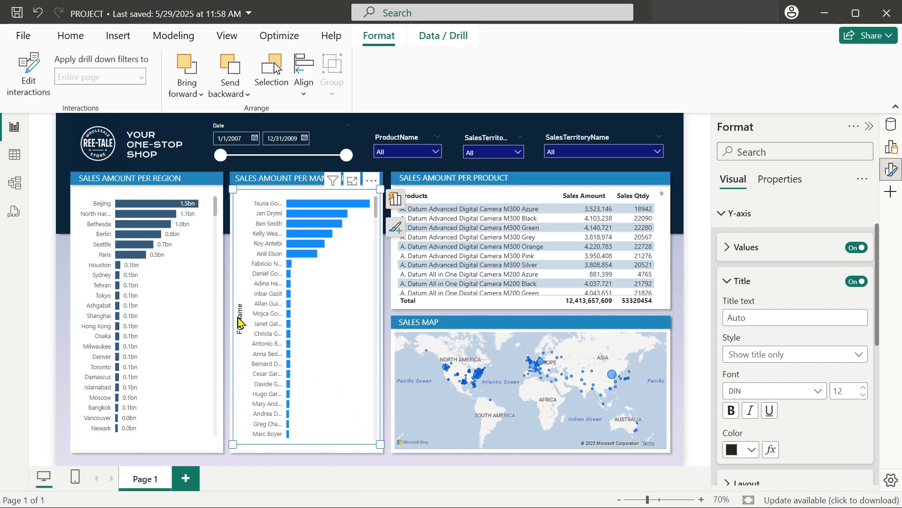
left_click(246, 316)
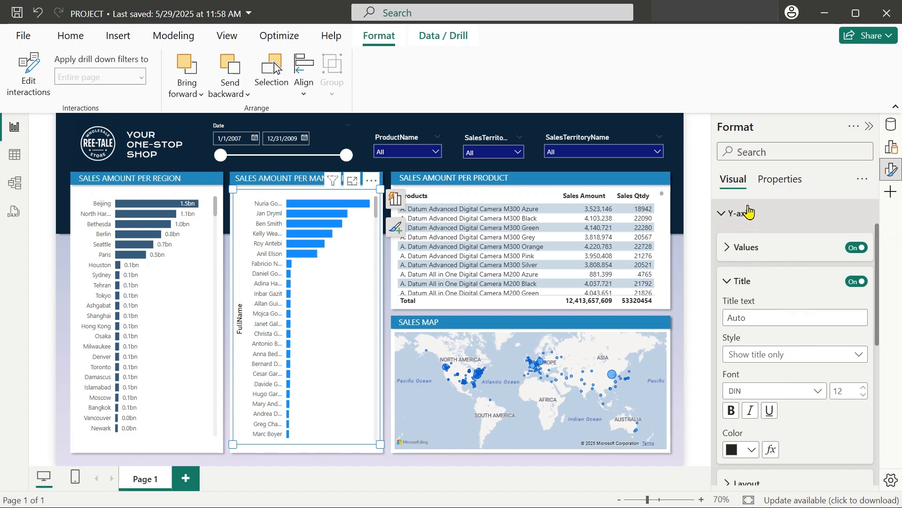
scroll(752, 216, "up", 1)
scroll(752, 268, "down", 3)
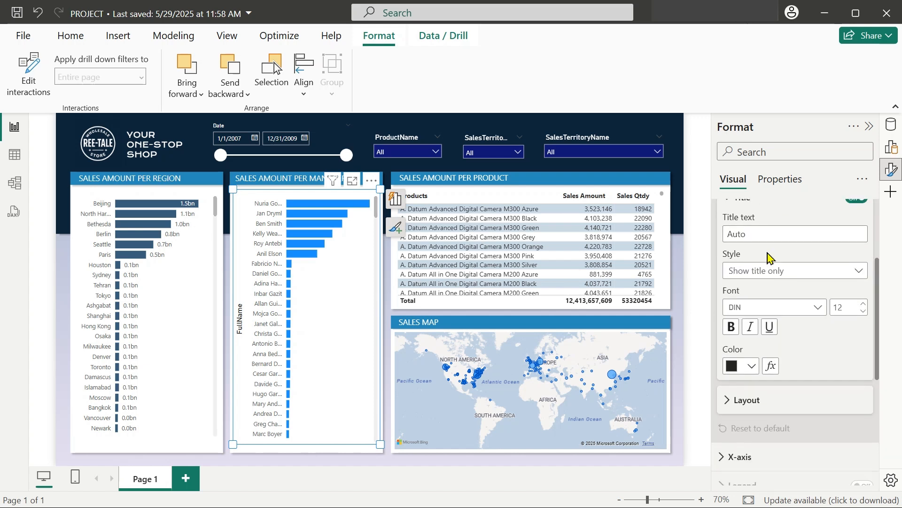
scroll(753, 275, "up", 3)
scroll(752, 282, "down", 2)
scroll(752, 285, "up", 1)
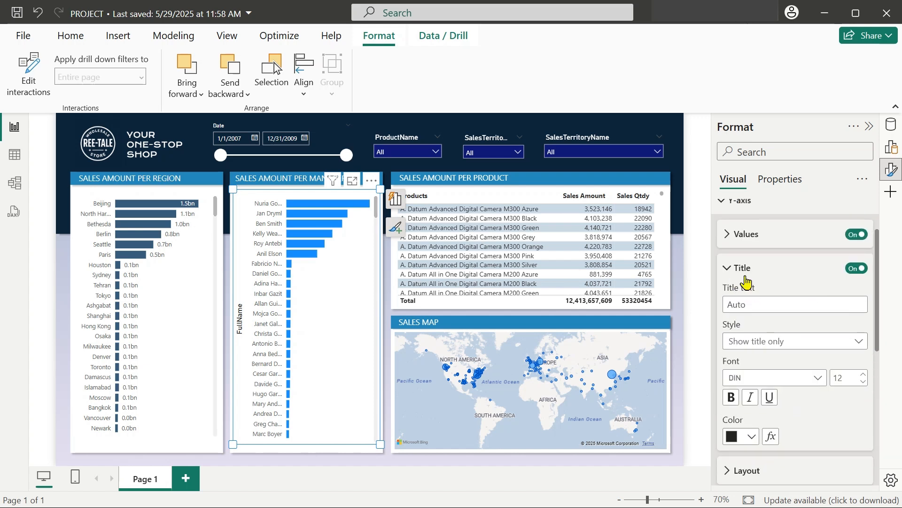
left_click(845, 269)
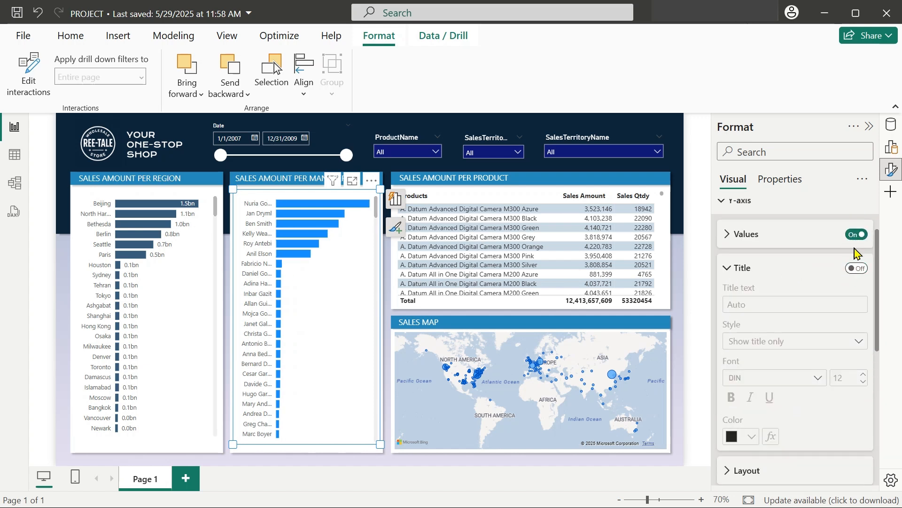
Step: Try turning off the manager chart's Y-axis values, and turn them back on
left_click(851, 236)
left_click(853, 235)
left_click(860, 237)
left_click(860, 235)
left_click(728, 271)
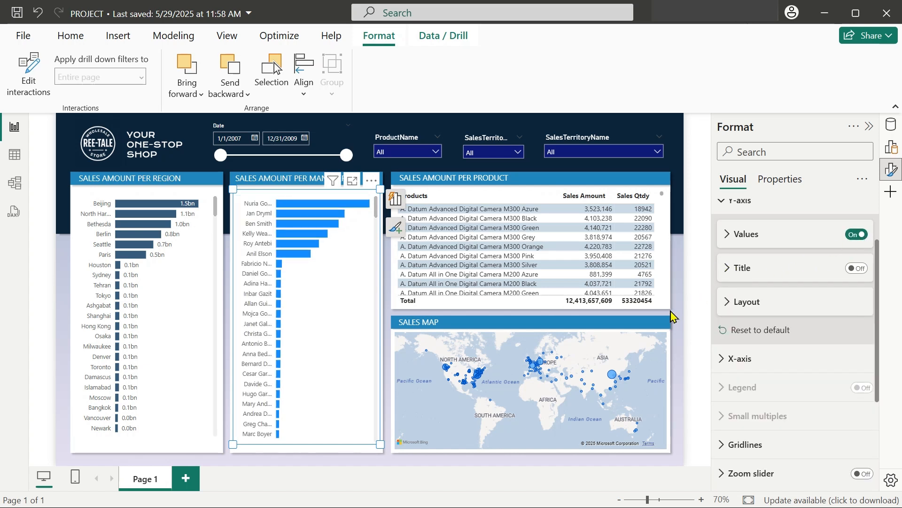
Step: Look through the region chart's format settings, including its data labels, for the option that controls the width of the category labels
left_click(208, 199)
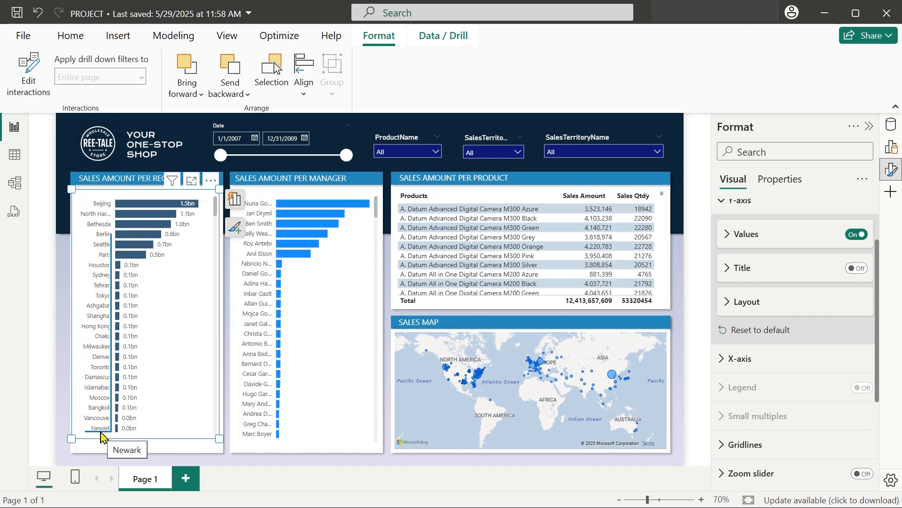
left_click(212, 196)
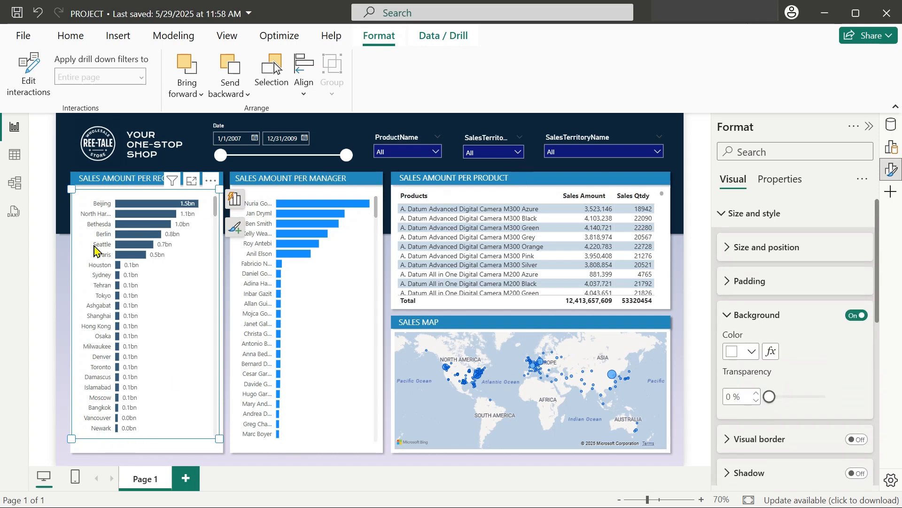
left_click(58, 220)
left_click(209, 200)
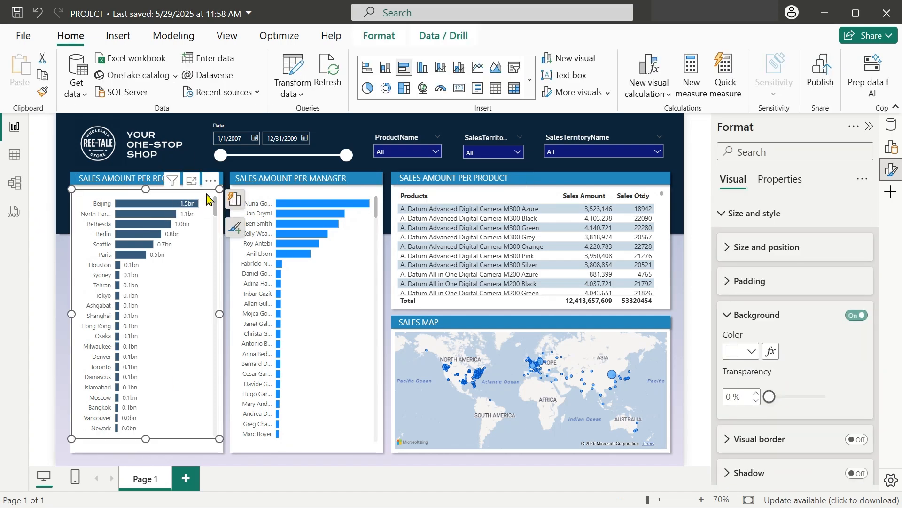
left_click(722, 218)
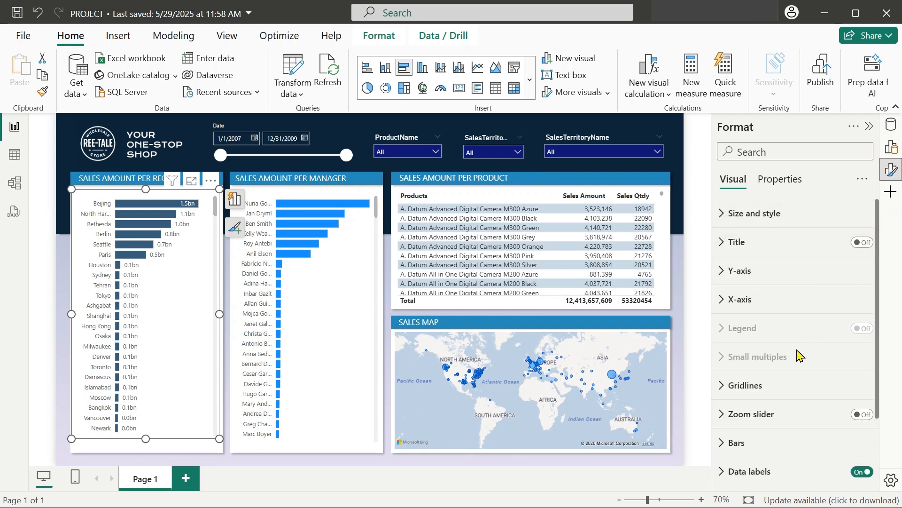
scroll(818, 333, "down", 2)
left_click(805, 401)
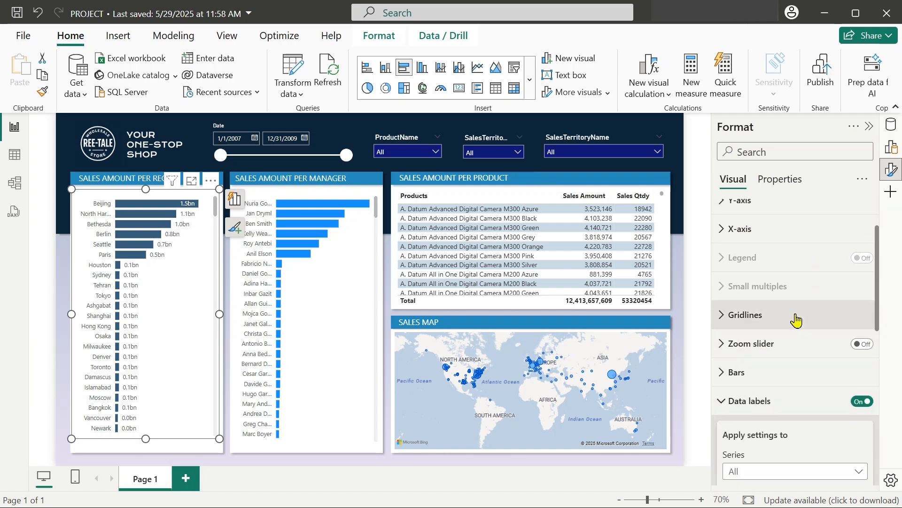
scroll(796, 318, "down", 3)
scroll(802, 301, "up", 1)
left_click(720, 281)
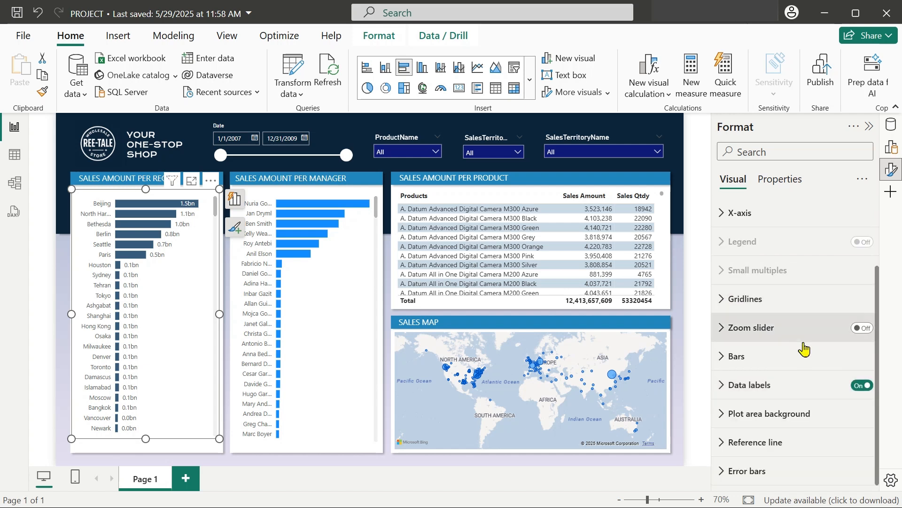
scroll(787, 336, "up", 2)
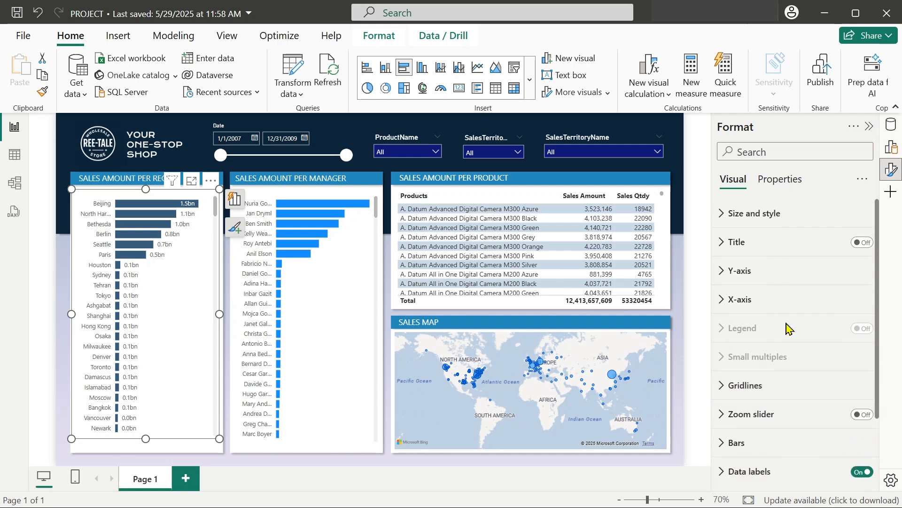
Step: Set the maximum width of the region chart's Y-axis values to 32%
left_click(723, 277)
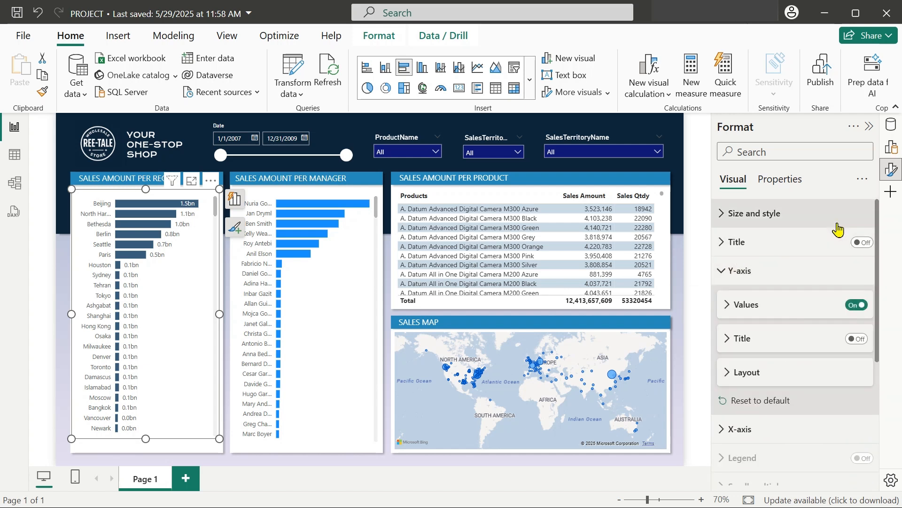
left_click(731, 311)
scroll(776, 264, "down", 3)
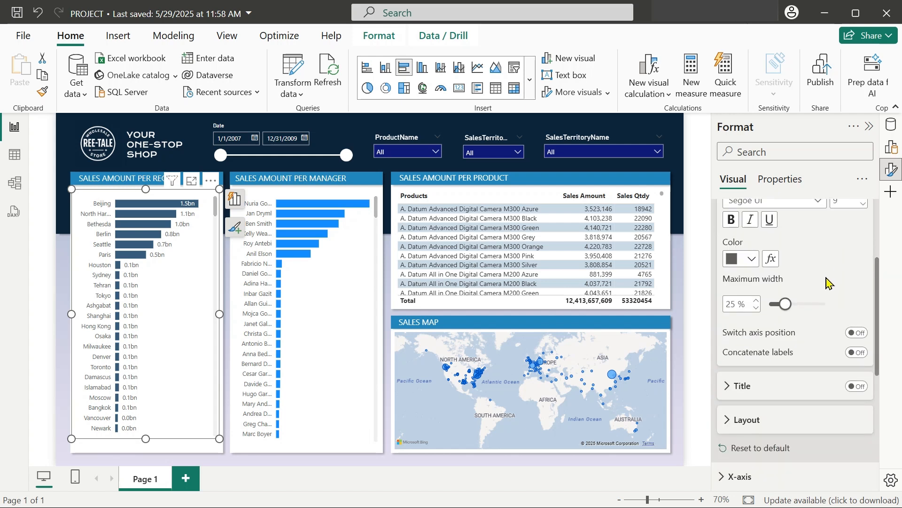
left_click_drag(786, 310, 798, 310)
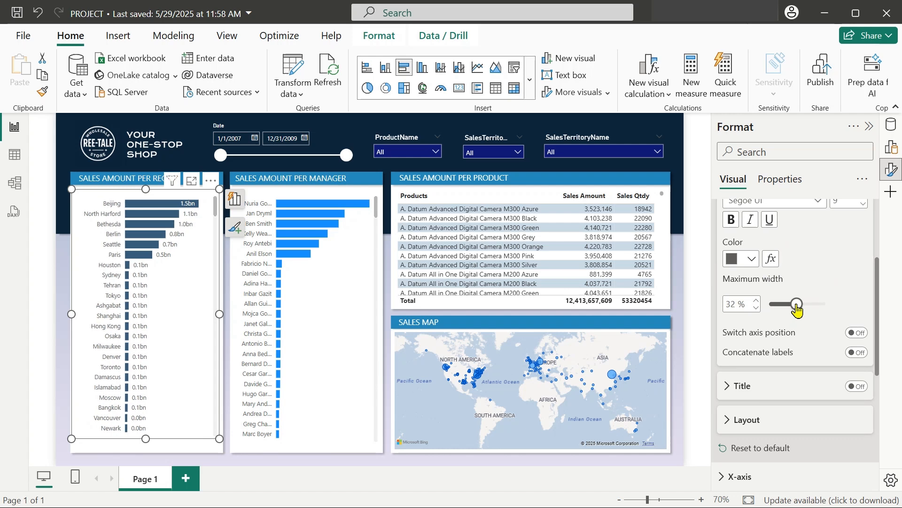
left_click(57, 168)
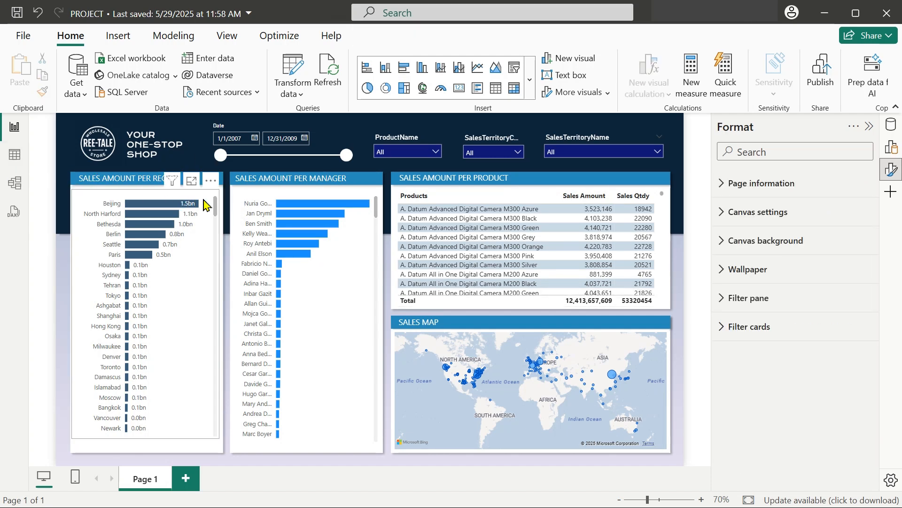
Step: Turn off the header icons for both the sales amount per region and per manager charts
left_click(212, 201)
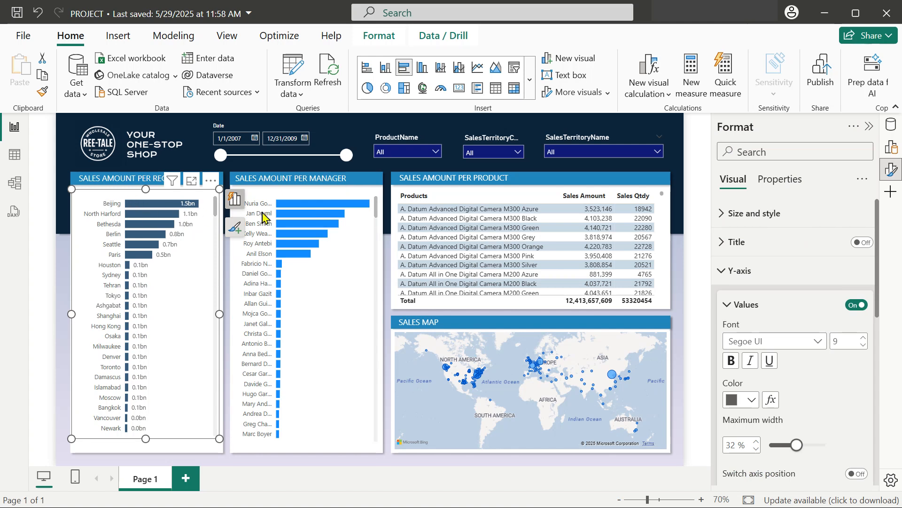
left_click(288, 197, "shift")
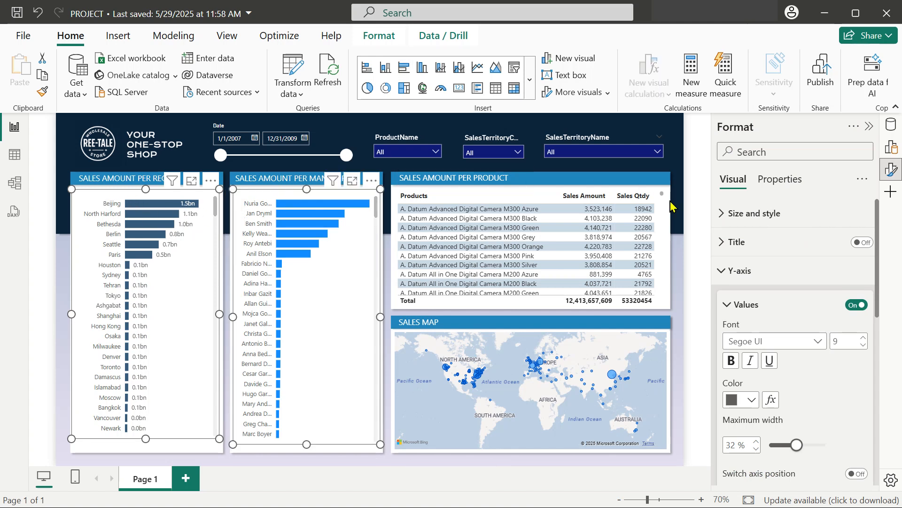
left_click(728, 272)
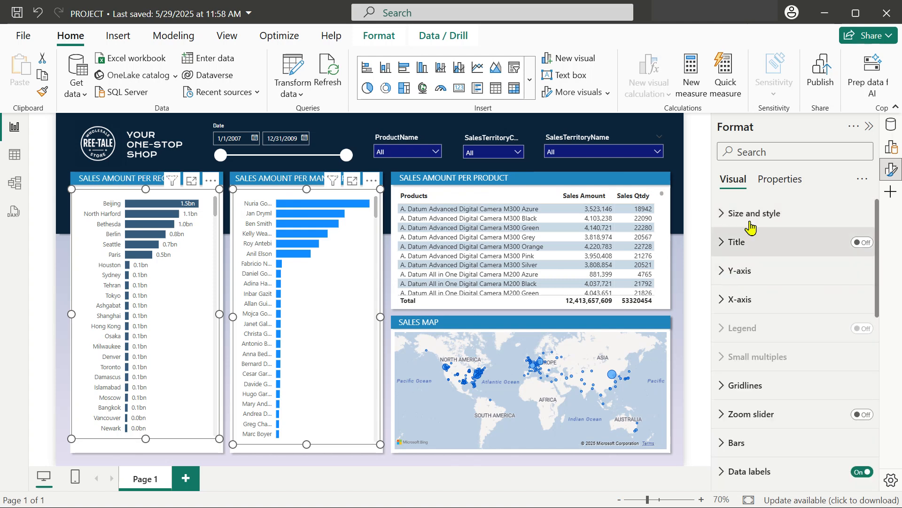
left_click(783, 184)
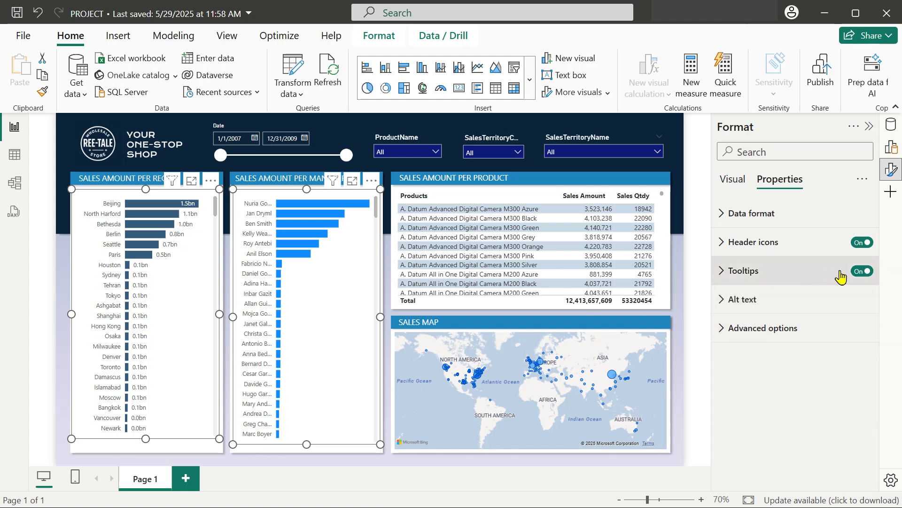
left_click(861, 242)
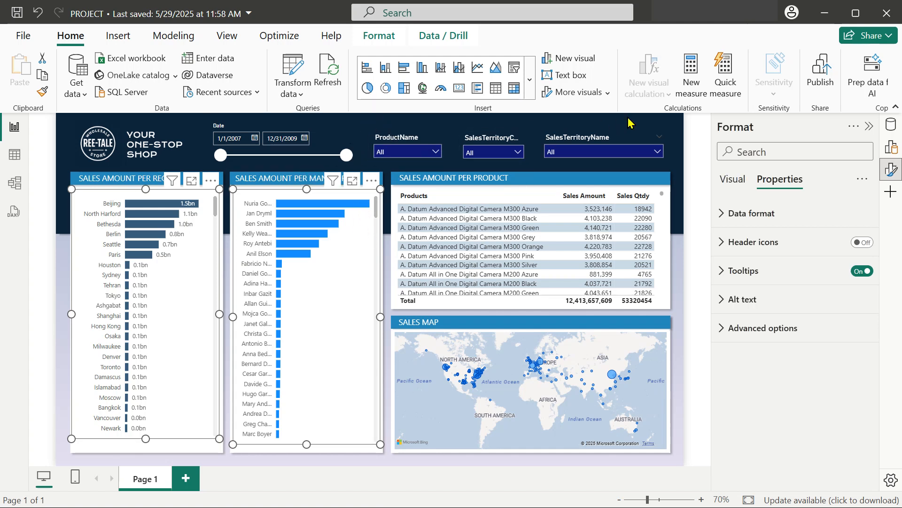
left_click(679, 129)
left_click(651, 344)
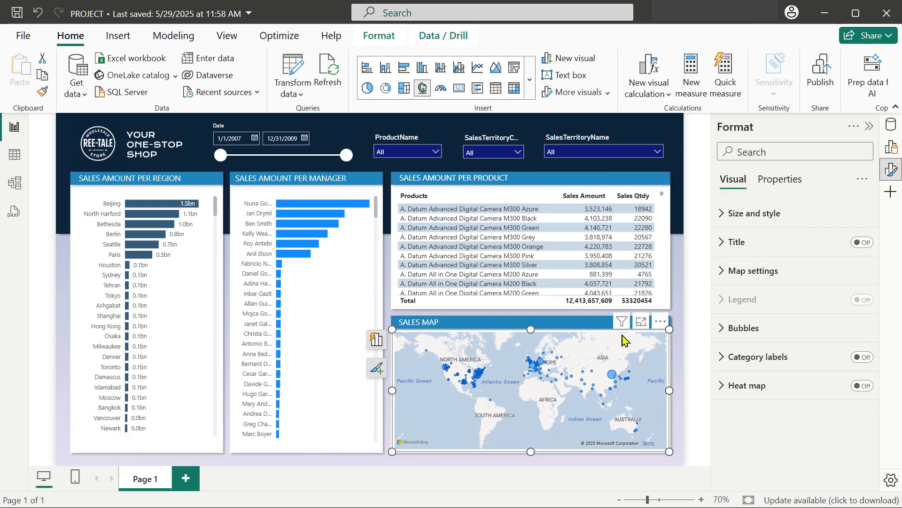
left_click(357, 195, "ctrl")
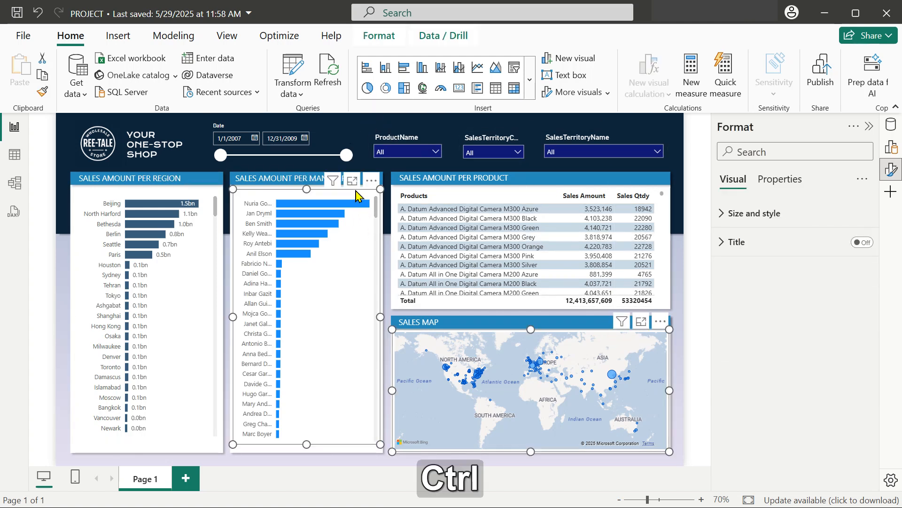
left_click(667, 211)
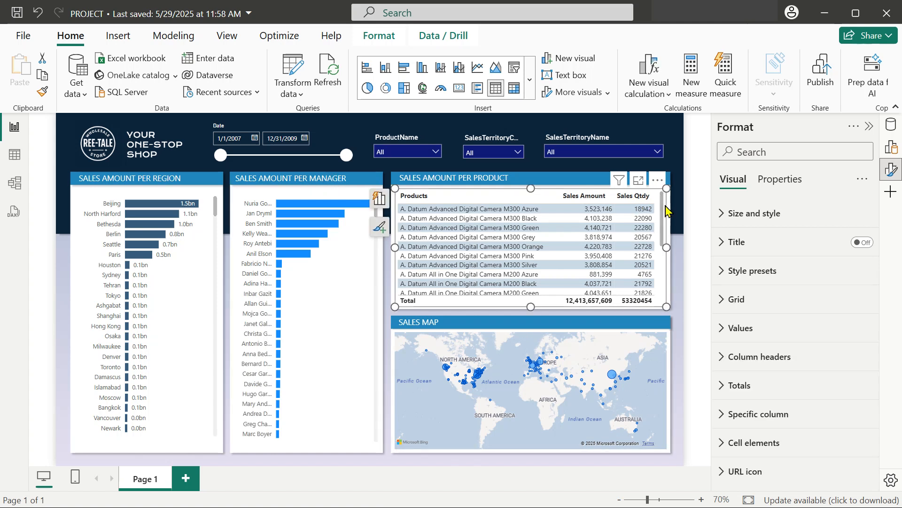
left_click(354, 200, "ctrl")
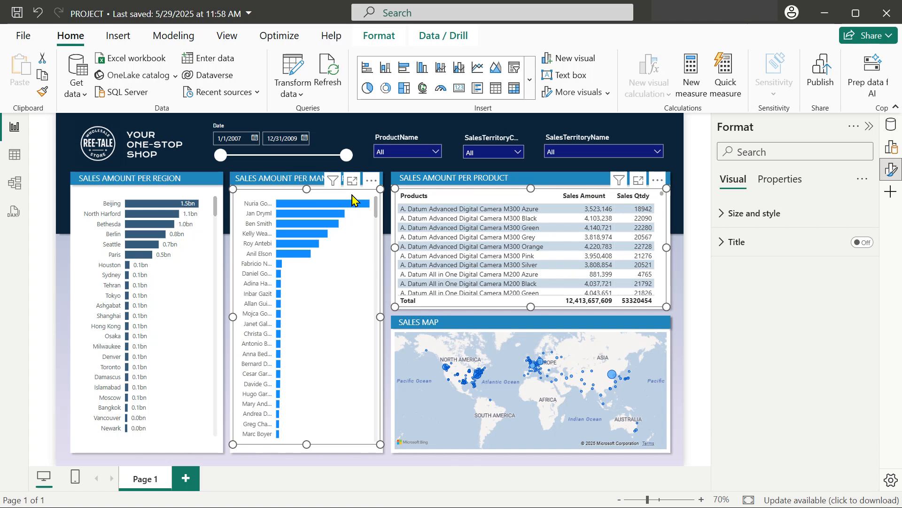
Step: Set the tooltip label, value, and drill text and icon colors of the region and manager charts to white
left_click(207, 200)
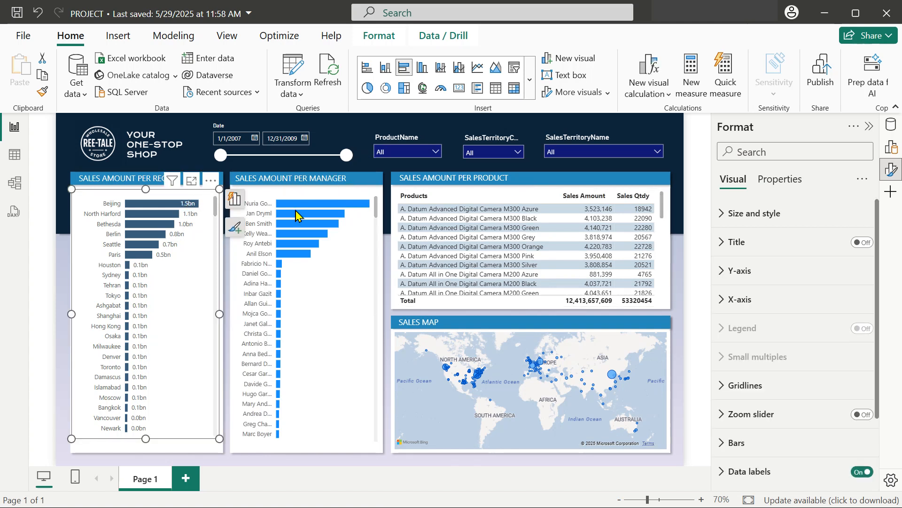
left_click(373, 200, "ctrl")
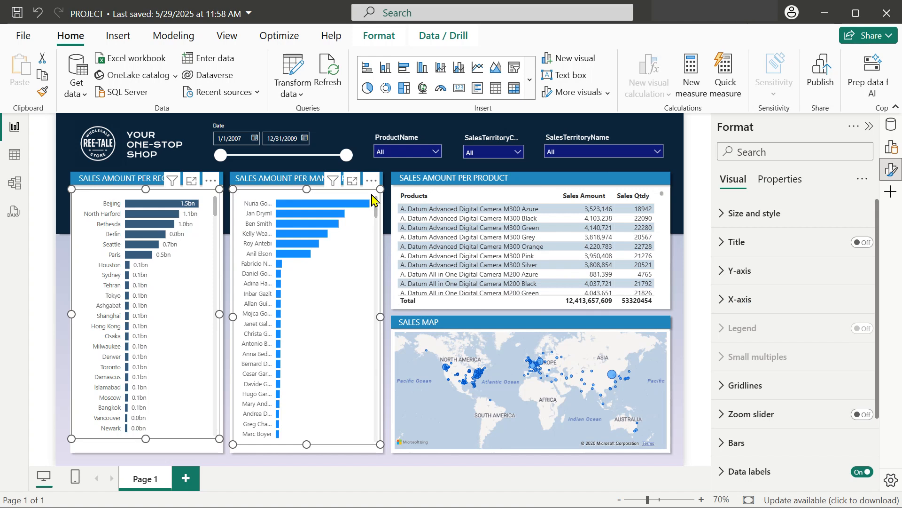
scroll(768, 345, "down", 1)
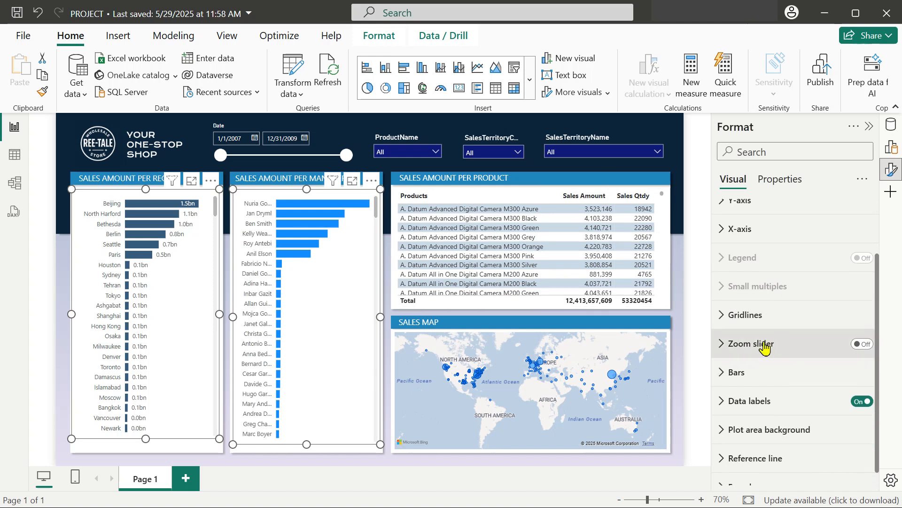
scroll(748, 282, "up", 1)
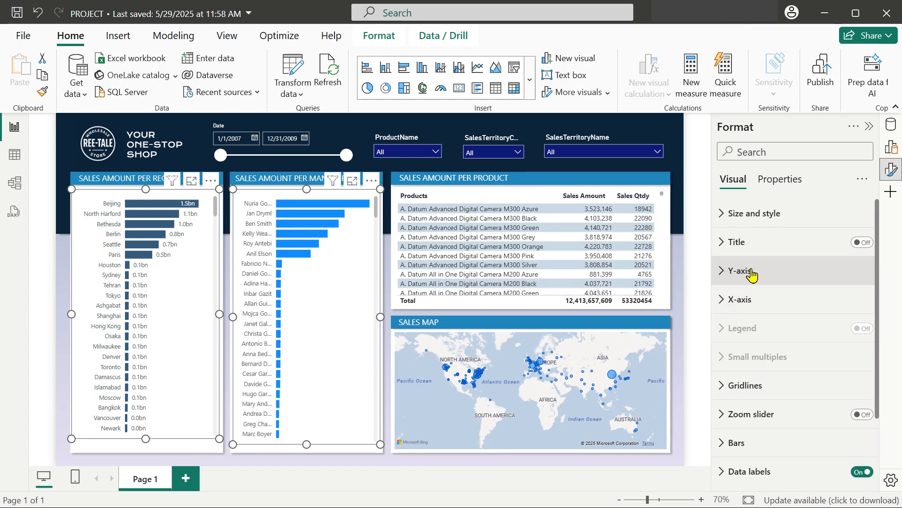
left_click(779, 183)
left_click(724, 277)
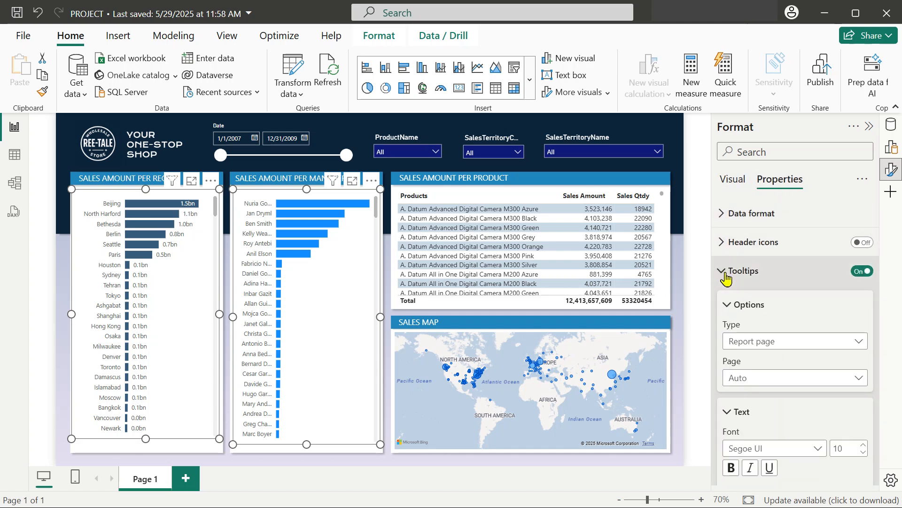
scroll(761, 339, "down", 4)
left_click(752, 225)
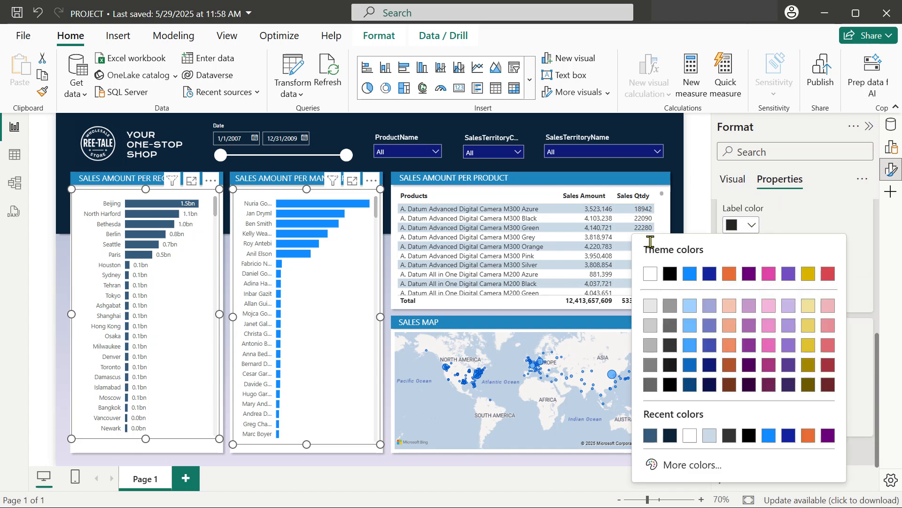
left_click(650, 274)
left_click(752, 261)
left_click(652, 205)
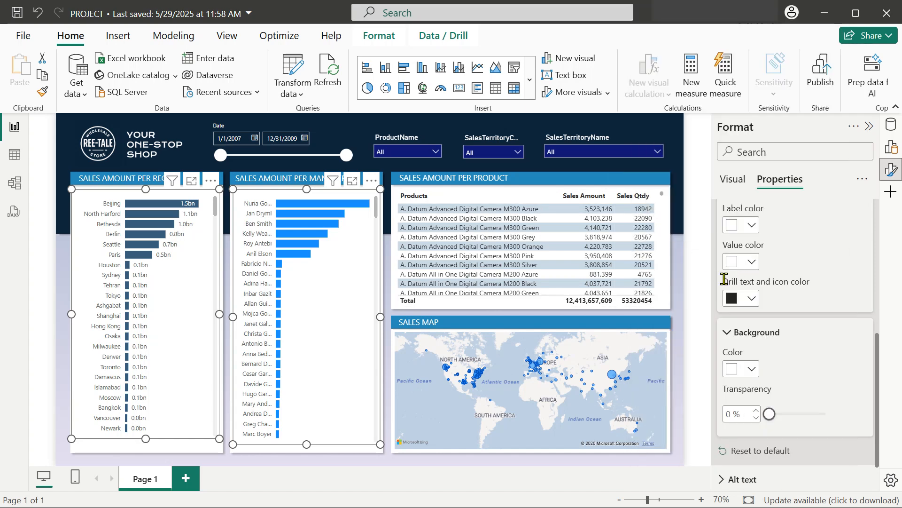
left_click(752, 299)
left_click(650, 240)
Step: Set the tooltip background of both bar charts to the recently used dark navy and check the tooltip on a region bar
left_click(736, 368)
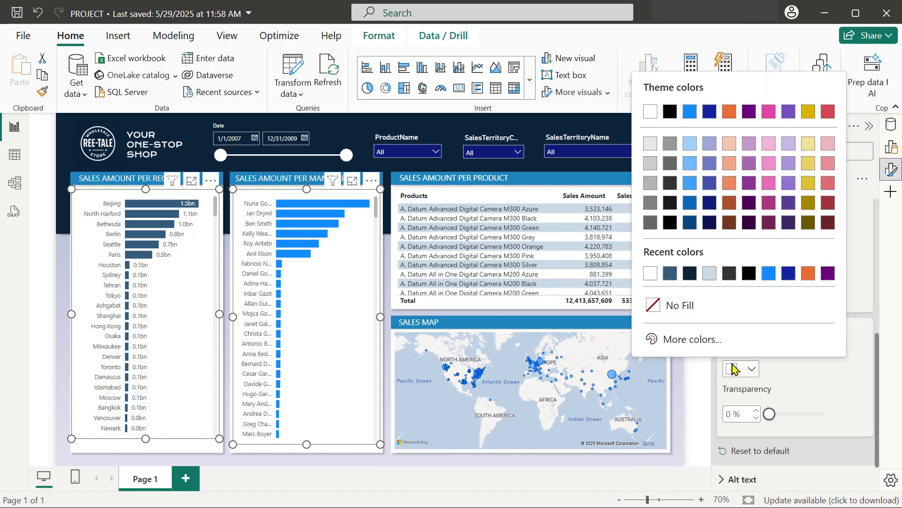
left_click(690, 273)
mouse_move(170, 212)
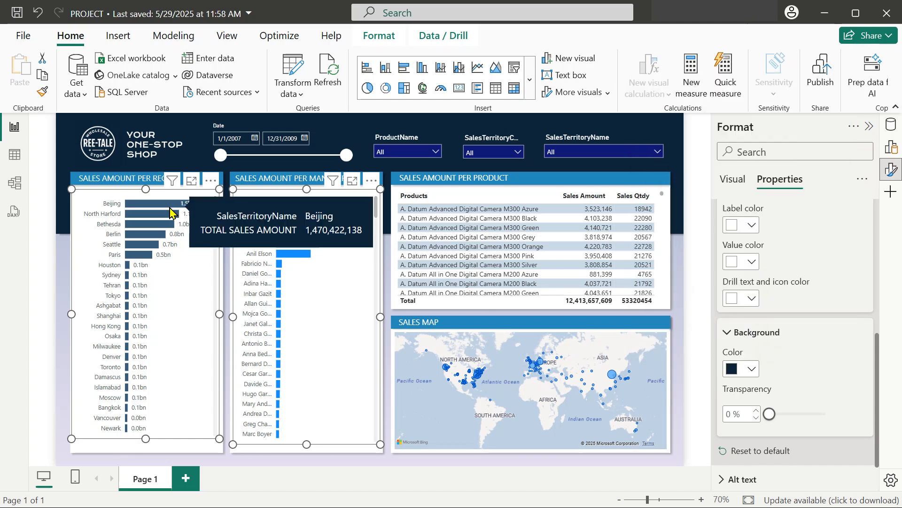
left_click(61, 213)
Step: Rename the region chart's Y-axis field for this visual as Region
left_click(104, 201)
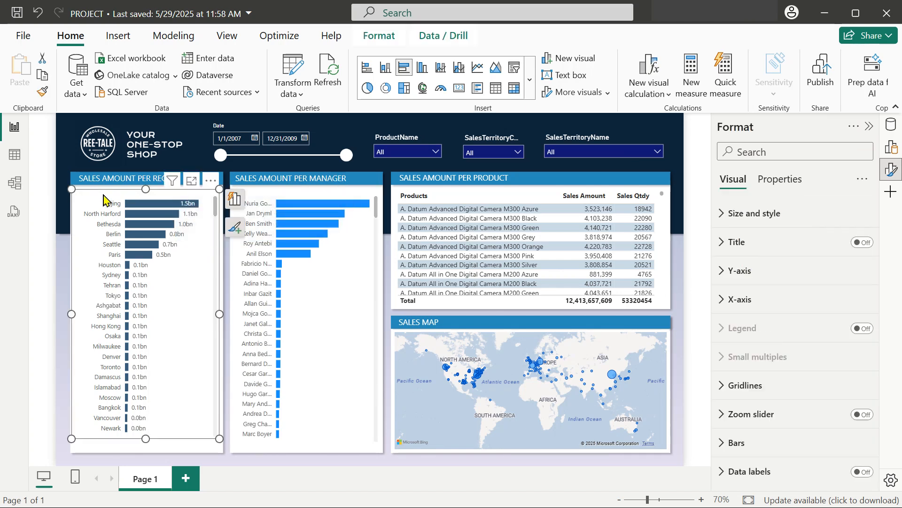
left_click(235, 199)
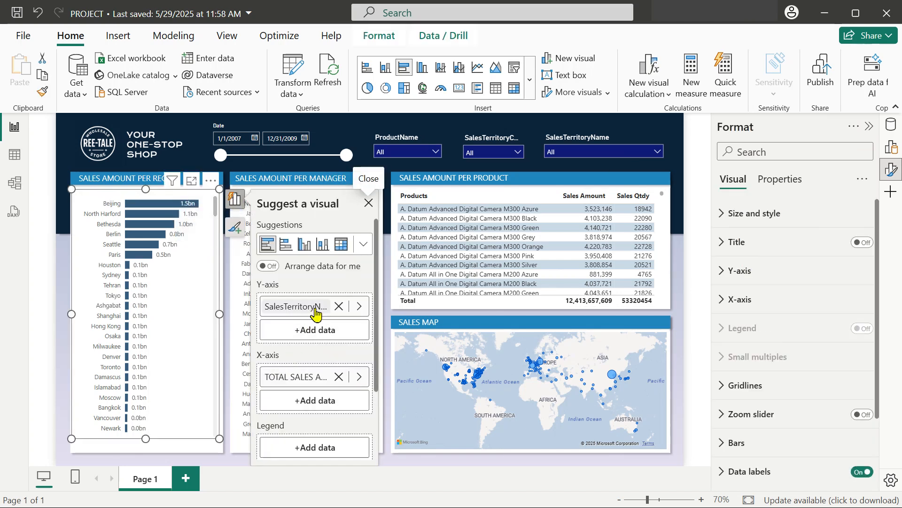
double_click(315, 307)
key("BackSpace")
key("BackSpace")
key("BackSpace")
key("BackSpace")
key("BackSpace")
key("BackSpace")
key("BackSpace")
key("BackSpace")
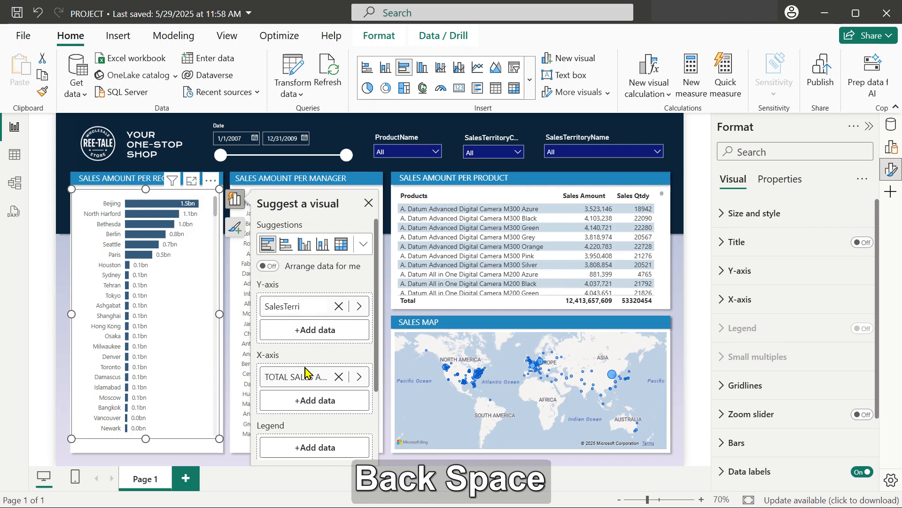
key("BackSpace")
key("BackSpace")
key("BackSpace")
key("BackSpace")
key("BackSpace")
key("BackSpace")
key("BackSpace")
key("BackSpace")
key("BackSpace")
key("BackSpace")
type("Region")
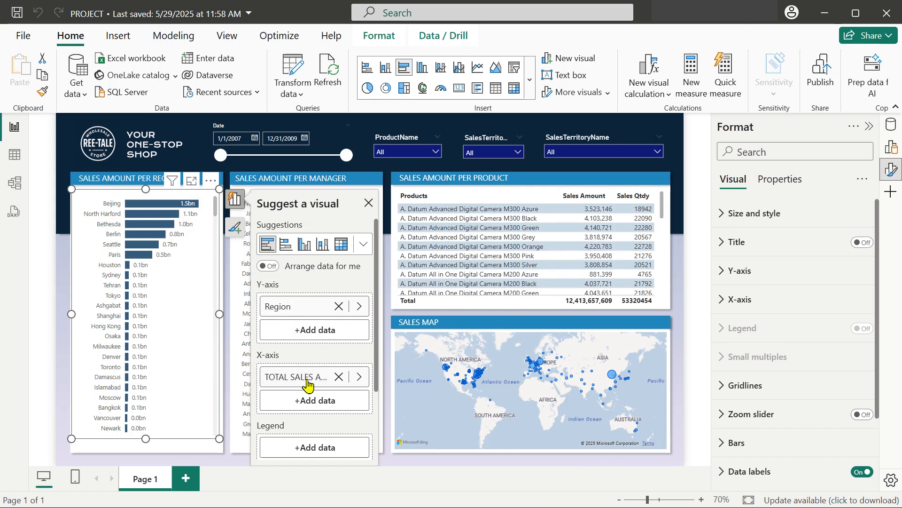
Step: Try to rename the region chart's X-axis field as Sales Amount
scroll(329, 306, "down", 2)
double_click(329, 284)
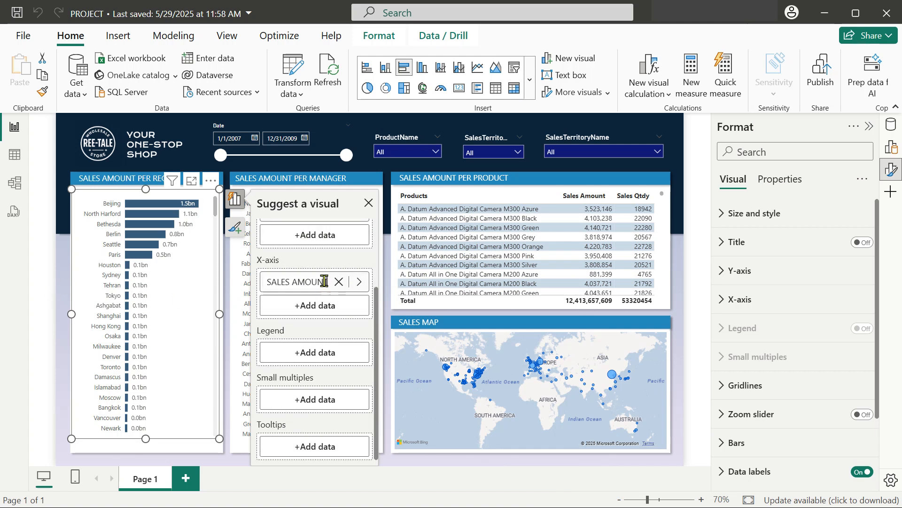
key("BackSpace")
key("BackSpace")
key("BackSpace")
key("BackSpace")
key("BackSpace")
key("BackSpace")
key("BackSpace")
key("BackSpace")
key("BackSpace")
key("BackSpace")
key("BackSpace")
key("BackSpace")
key("BackSpace")
key("BackSpace")
key("BackSpace")
key("BackSpace")
key("BackSpace")
key("BackSpace")
type("Sales Amount")
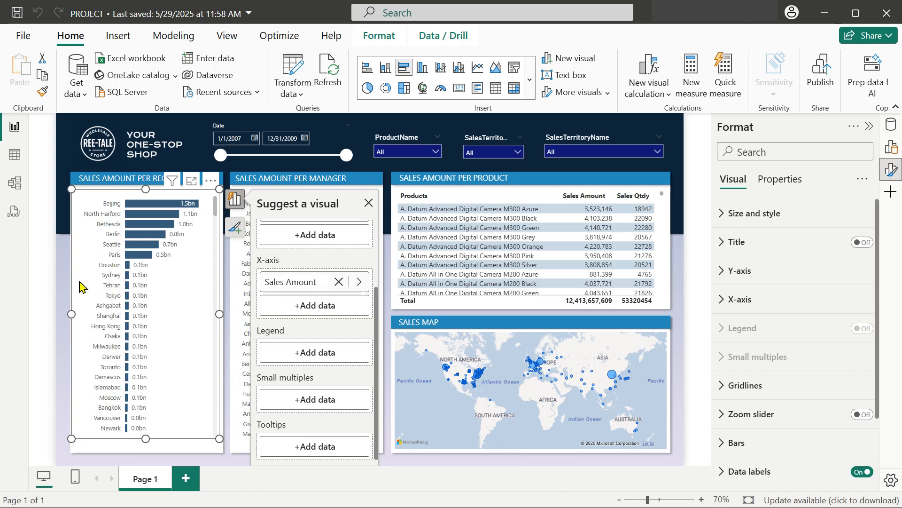
left_click(45, 266)
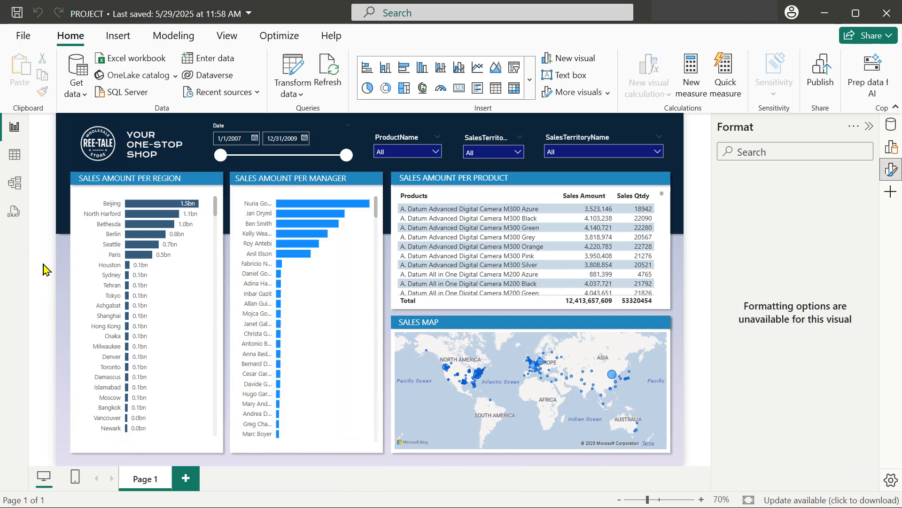
Step: Rename the TOTAL SALES AMOUNT field on the region chart's X-axis as Sales Amount
mouse_move(169, 225)
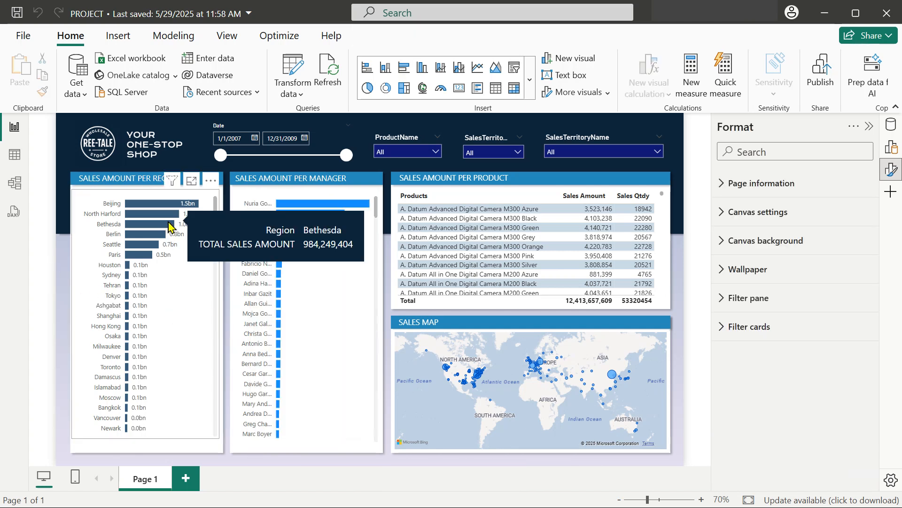
left_click(181, 204)
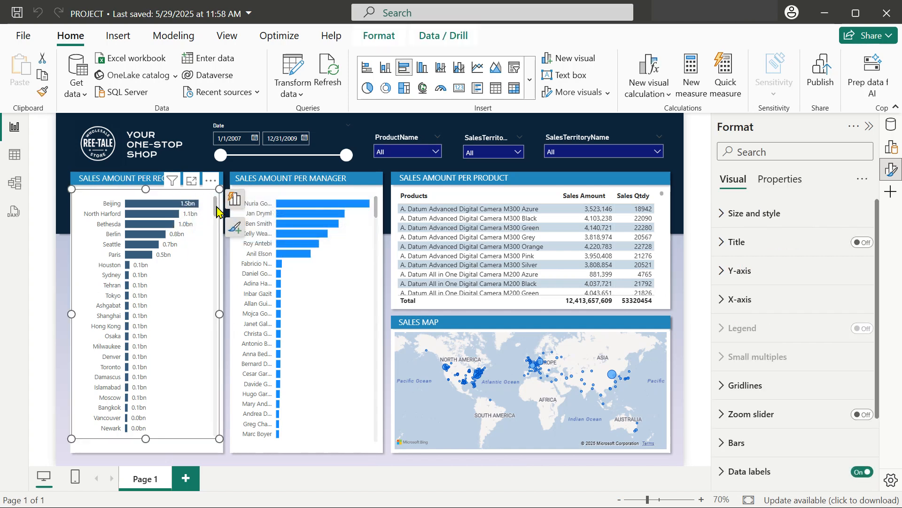
mouse_move(182, 207)
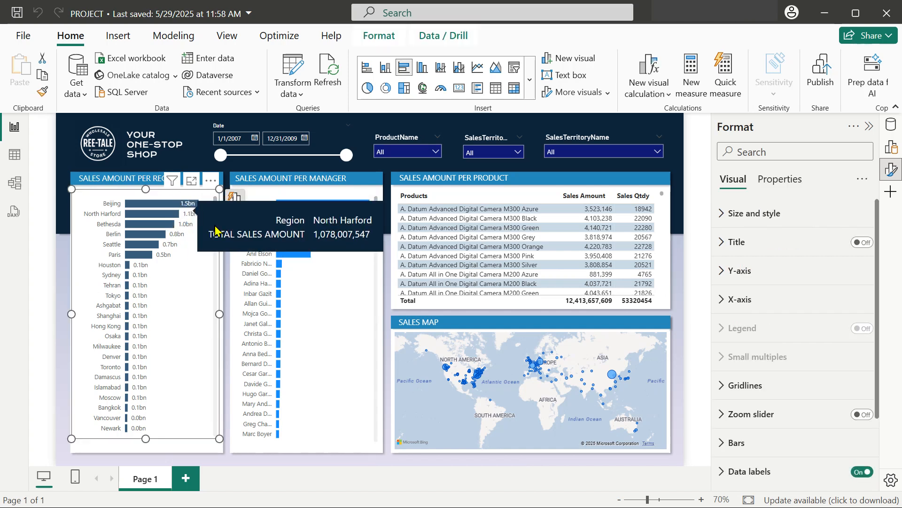
left_click(235, 198)
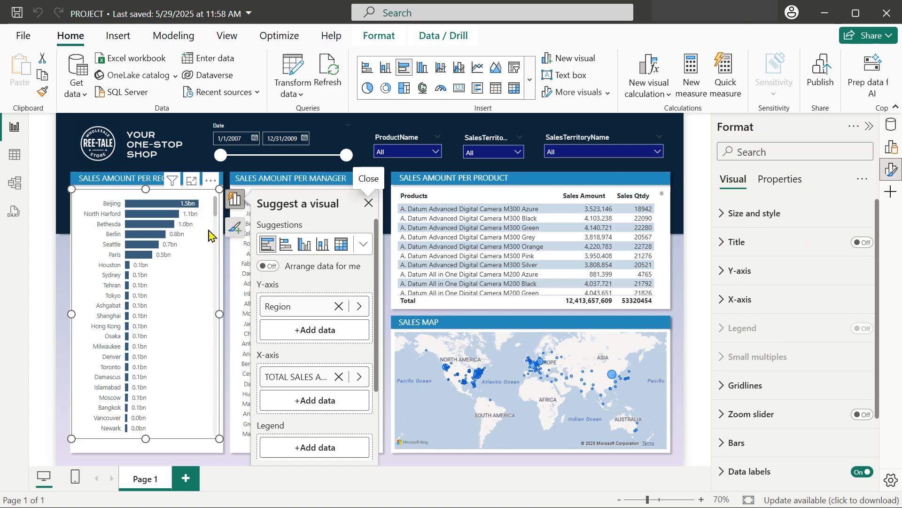
double_click(315, 380)
key("BackSpace")
key("BackSpace")
key("BackSpace")
key("BackSpace")
key("BackSpace")
key("BackSpace")
key("BackSpace")
key("BackSpace")
key("BackSpace")
key("BackSpace")
key("BackSpace")
key("BackSpace")
key("BackSpace")
key("BackSpace")
key("BackSpace")
key("BackSpace")
key("BackSpace")
key("BackSpace")
type("Sales Amount")
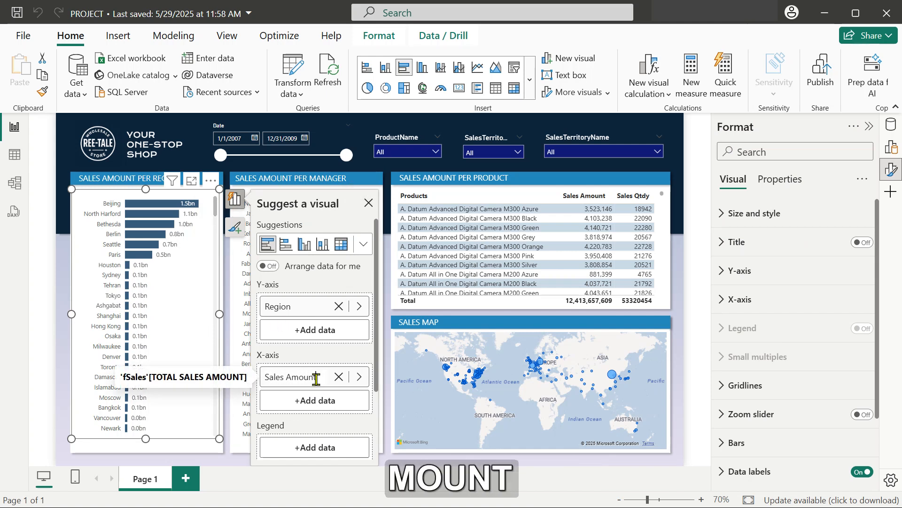
key("Return")
left_click(36, 258)
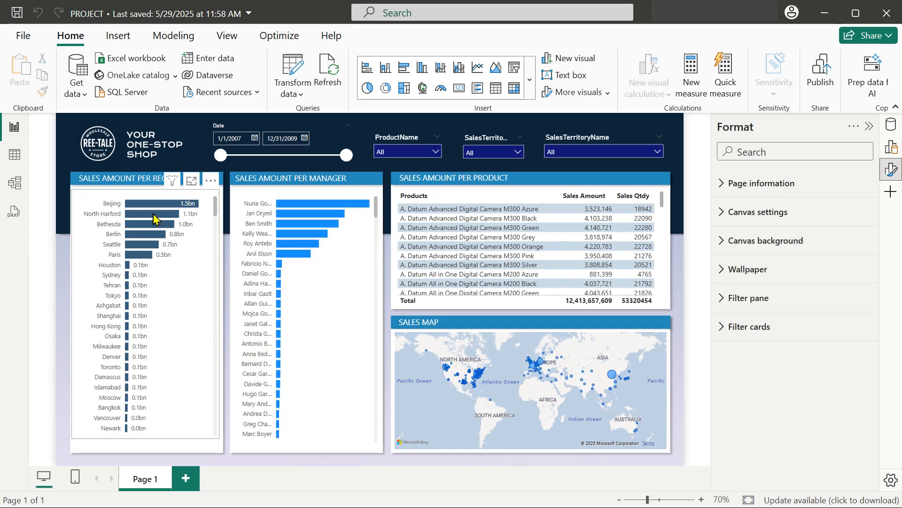
Step: Rename the FullName field on the manager chart's Y-axis as Manager Name
left_click(343, 200)
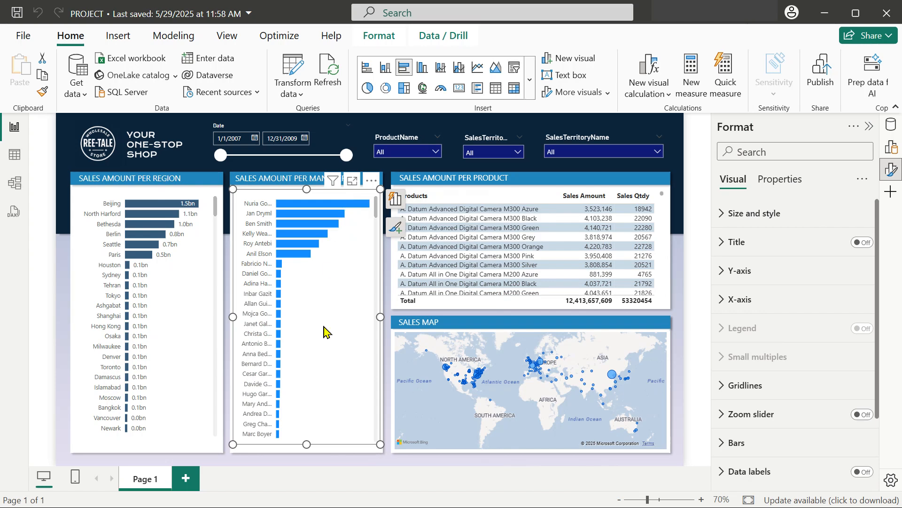
left_click(395, 199)
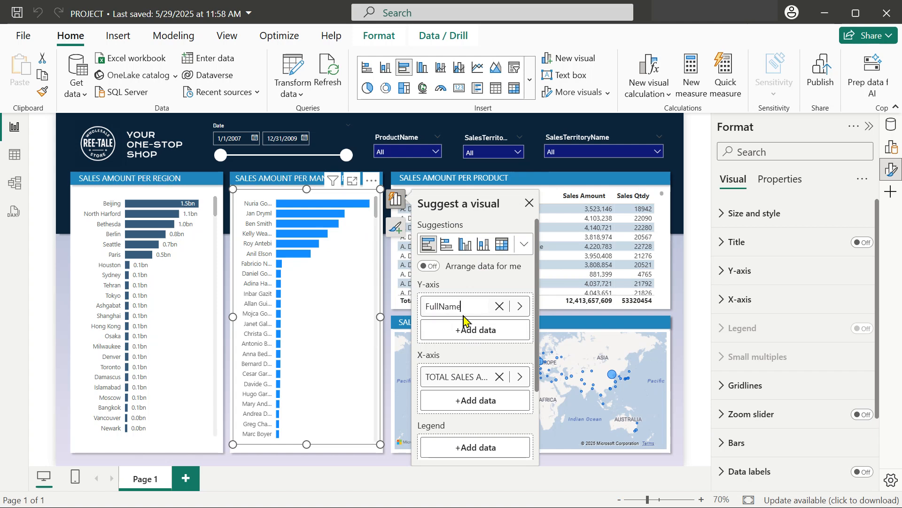
key("BackSpace")
key("BackSpace")
key("BackSpace")
key("BackSpace")
type("Mana")
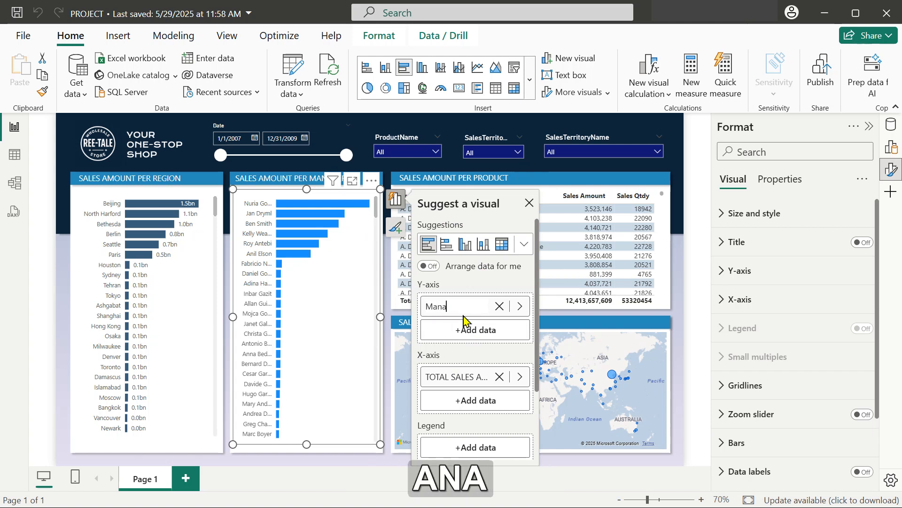
type("ger Name")
key("Return")
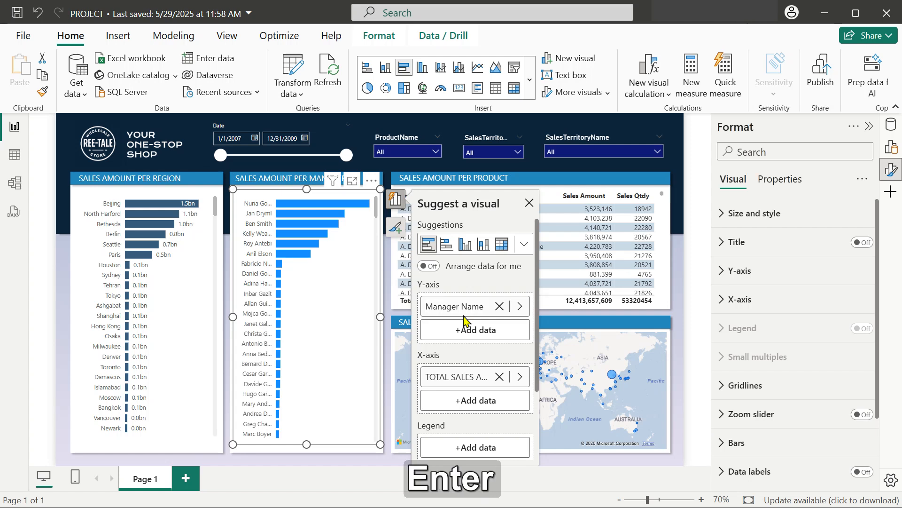
Step: Rename the TOTAL SALES AMOUNT field on the manager chart's X-axis as Sales Amount
left_click(470, 377)
key("ctrl+a")
type("S")
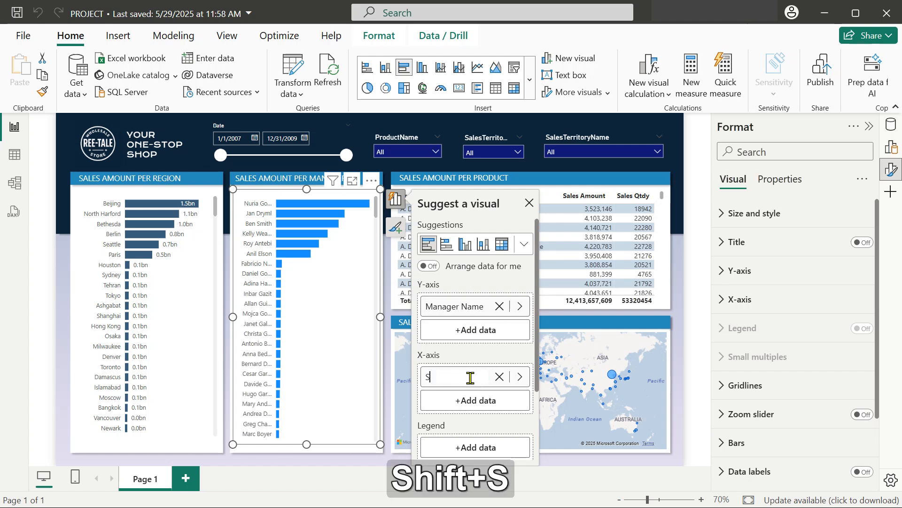
type("ales Amount")
key("Return")
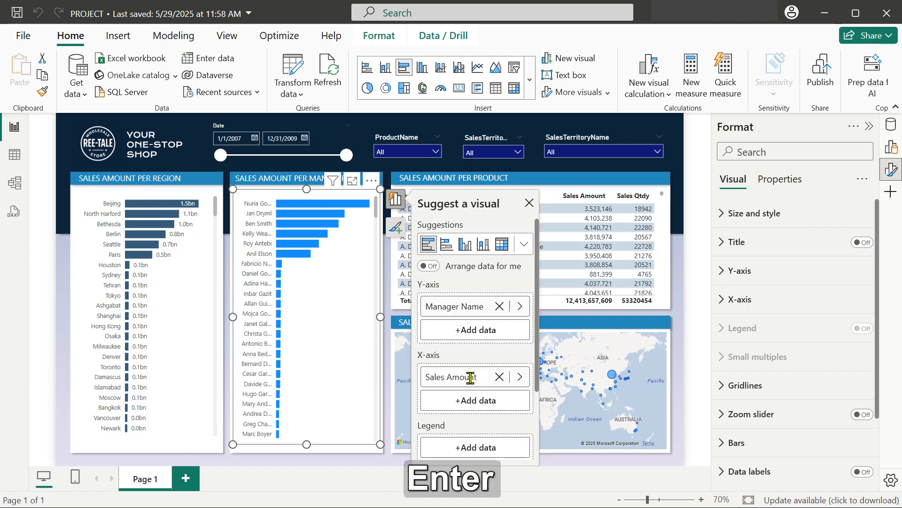
mouse_move(325, 221)
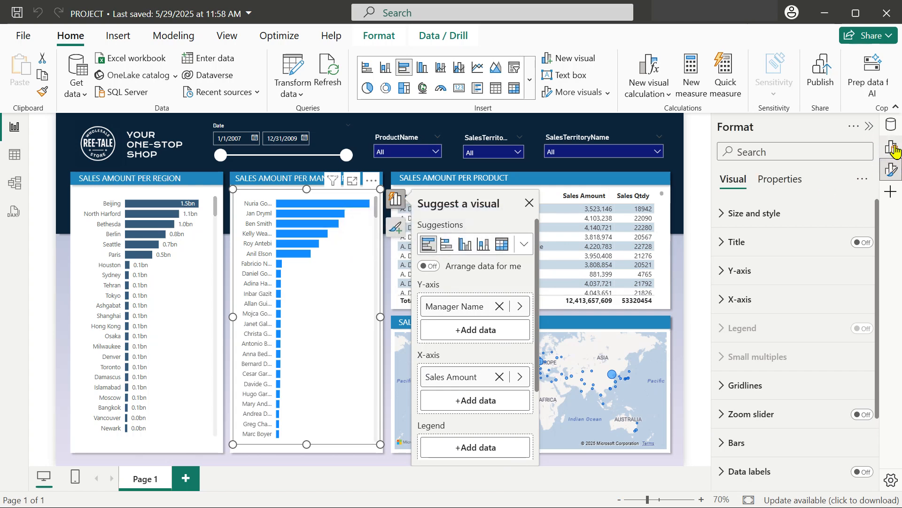
Step: Check the number format, thousands separator and decimal places of the TOTAL SALES AMOUNT measure in fSales
left_click(891, 124)
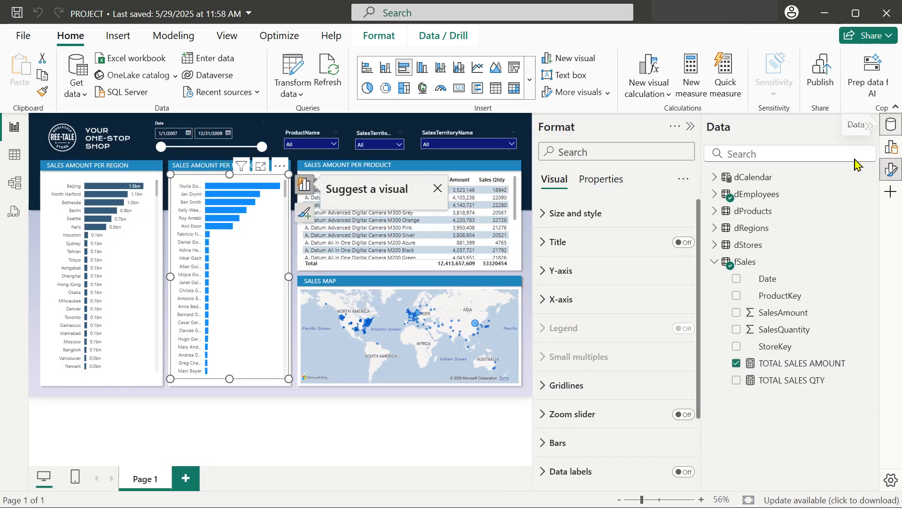
left_click(796, 367)
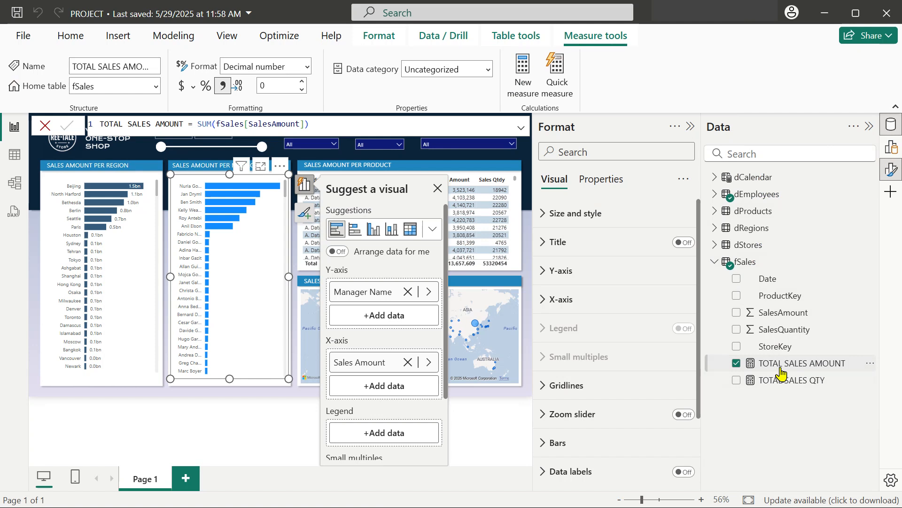
left_click(223, 87)
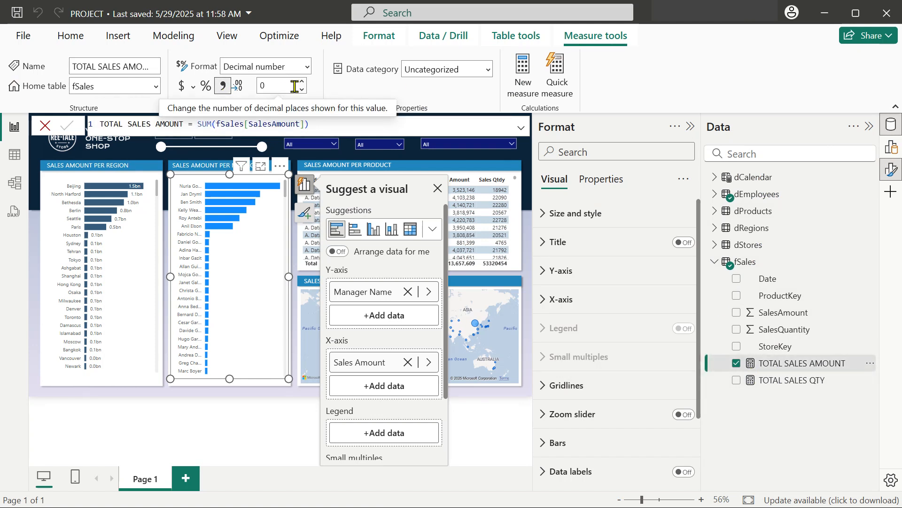
left_click(869, 126)
Step: Turn on tooltips in the manager chart's general properties
left_click(780, 181)
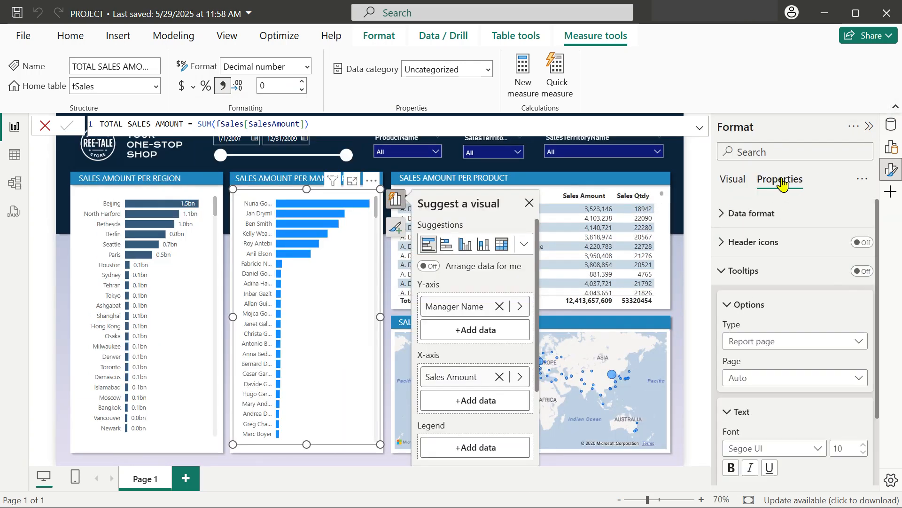
left_click(722, 271)
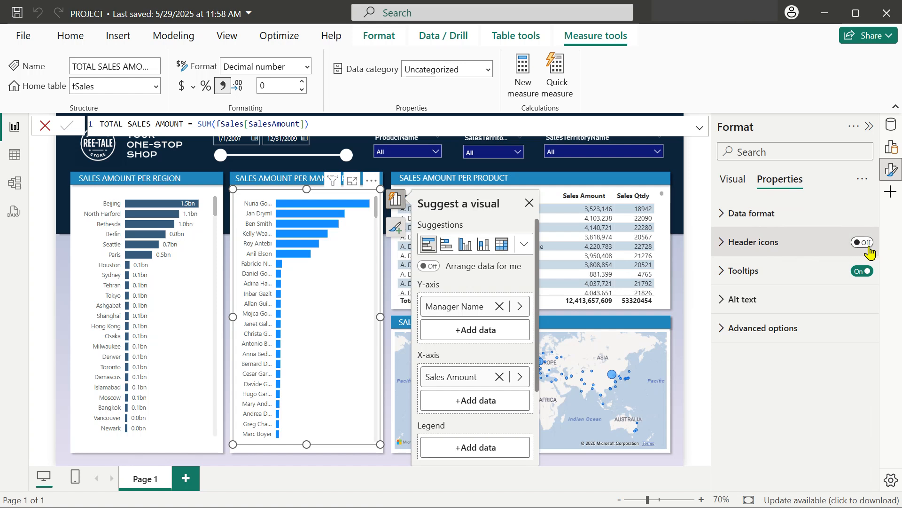
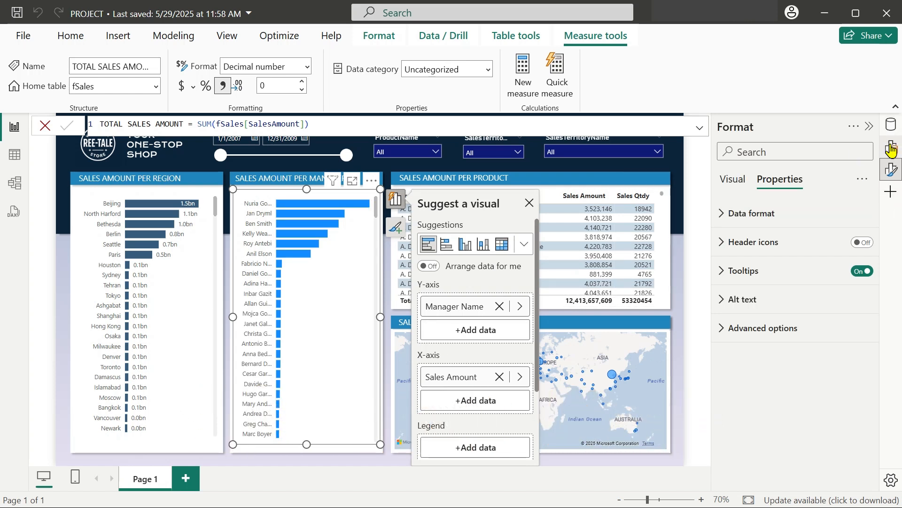
Step: Turn off the Y-axis values on the manager chart
left_click(733, 188)
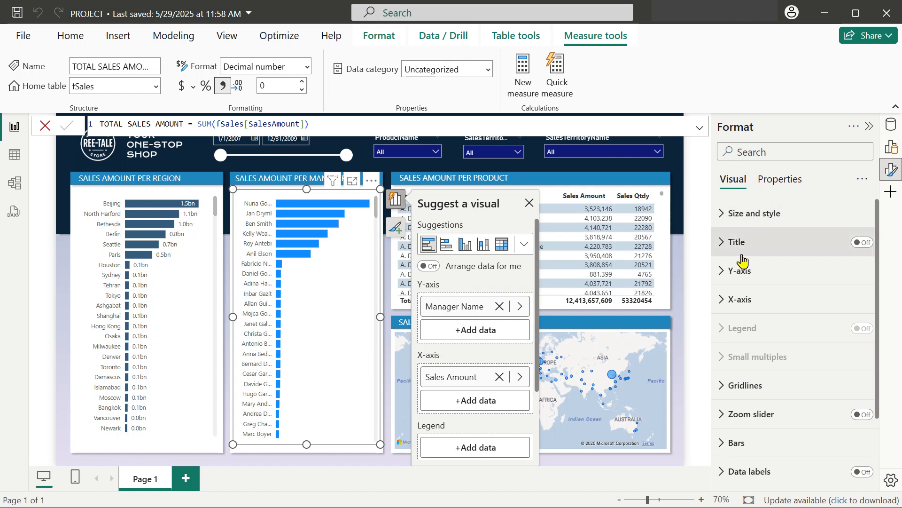
left_click(729, 277)
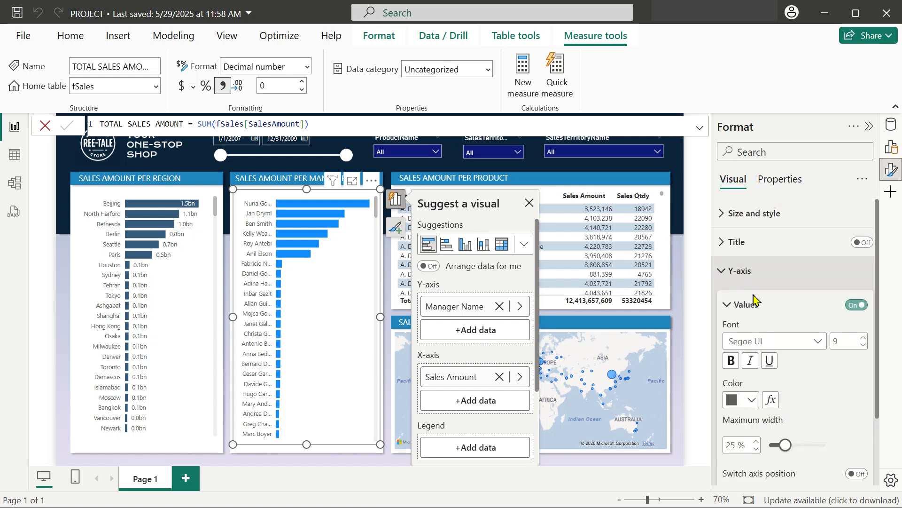
left_click(852, 305)
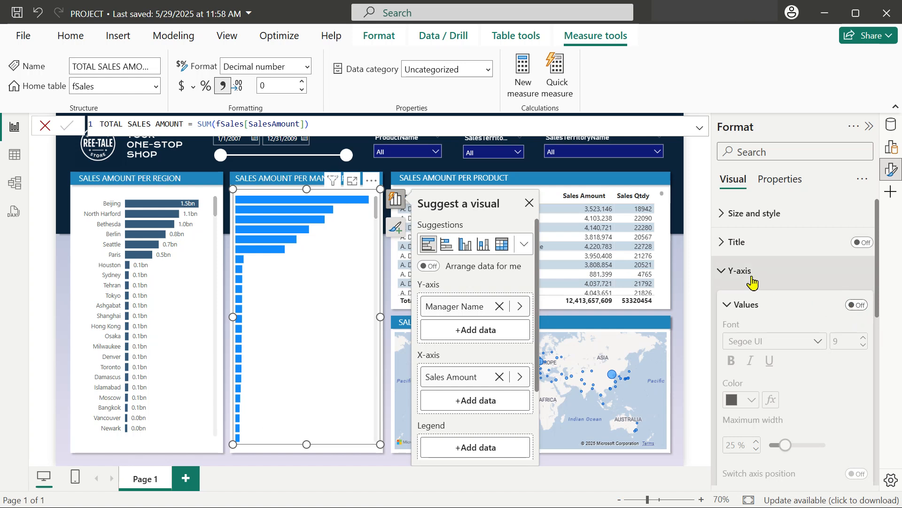
left_click(723, 276)
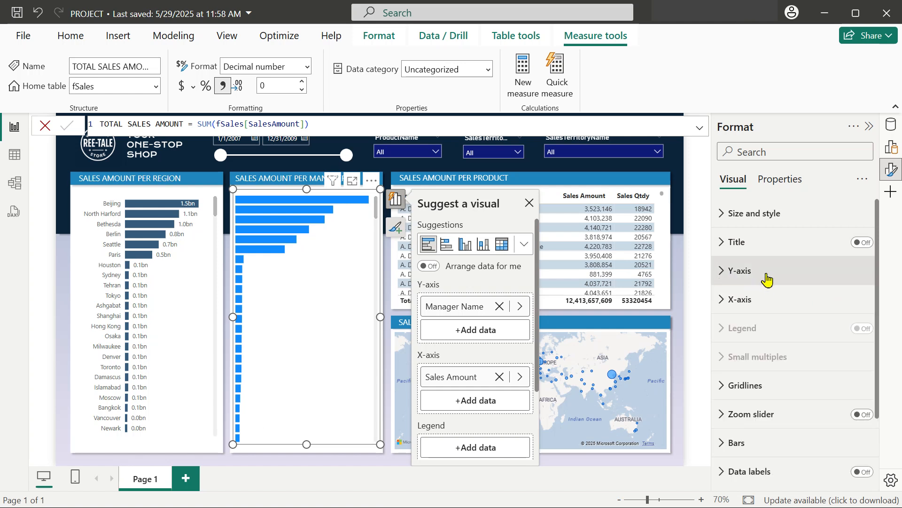
Step: Turn on data labels for the manager chart and bring up their value settings
scroll(772, 277, "down", 3)
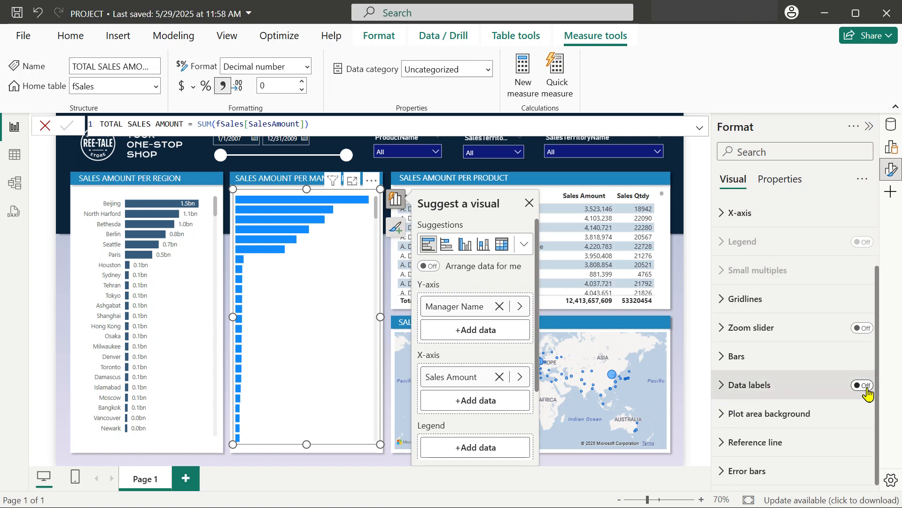
left_click(866, 386)
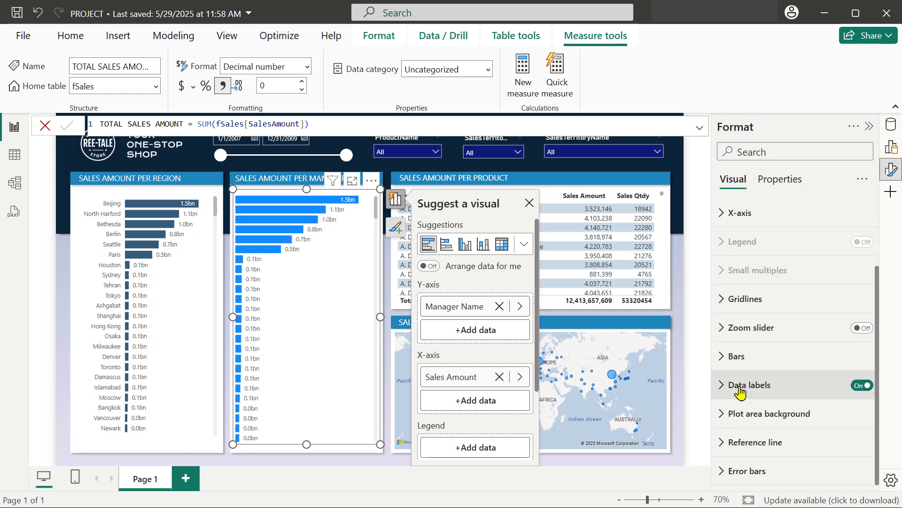
left_click(722, 394)
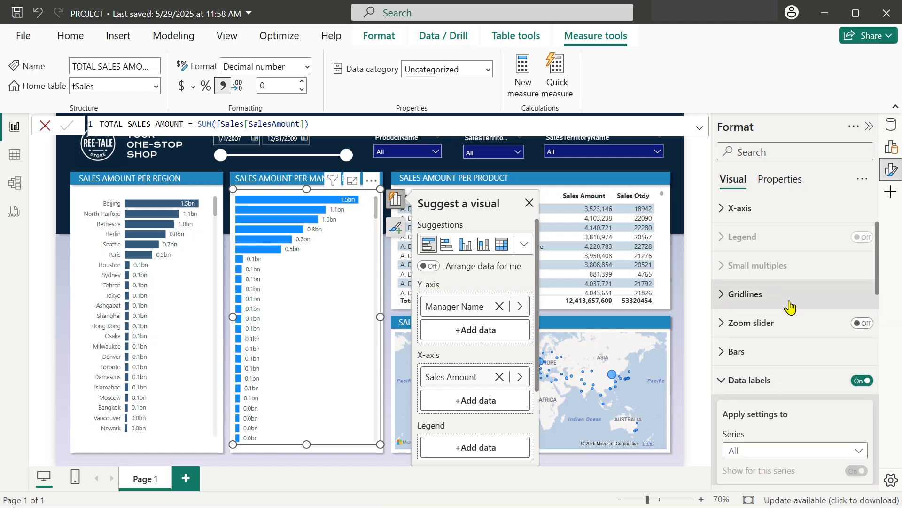
scroll(790, 306, "down", 4)
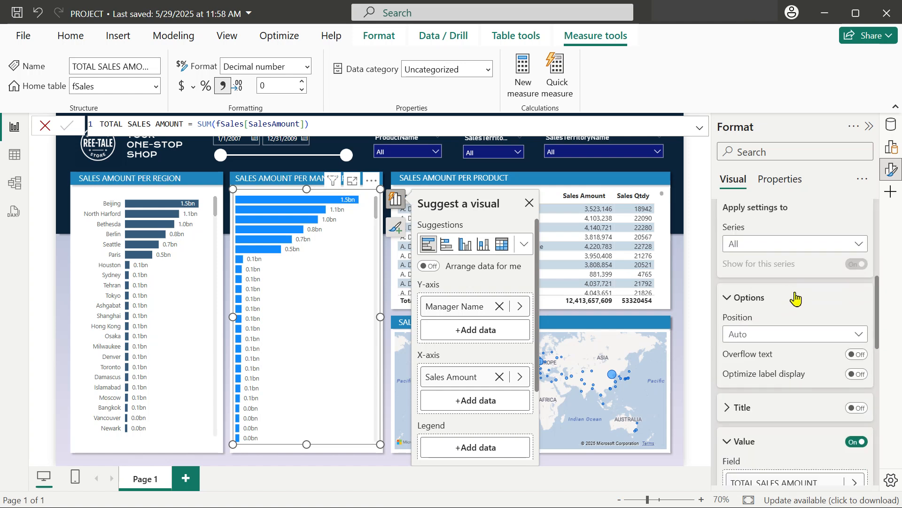
scroll(796, 298, "down", 3)
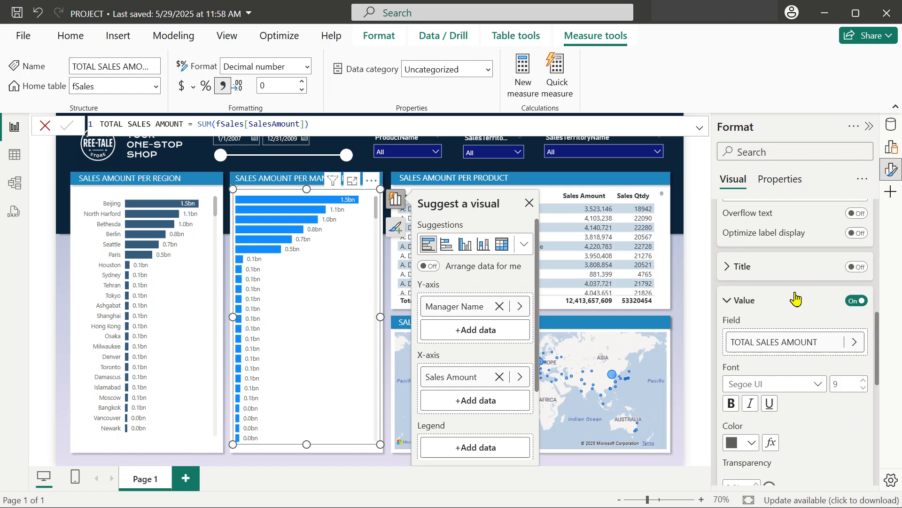
scroll(795, 298, "down", 2)
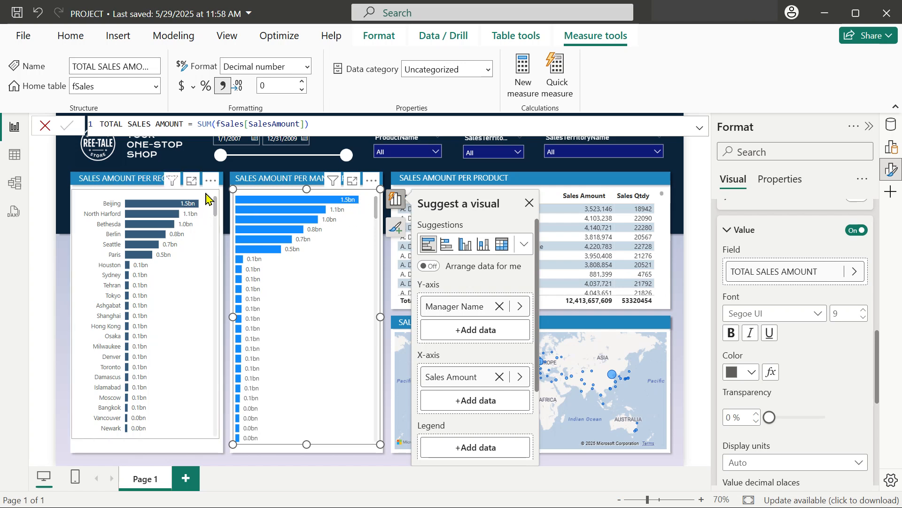
Step: Select the region and manager charts together and bring up the display units of their data label values
left_click(208, 197)
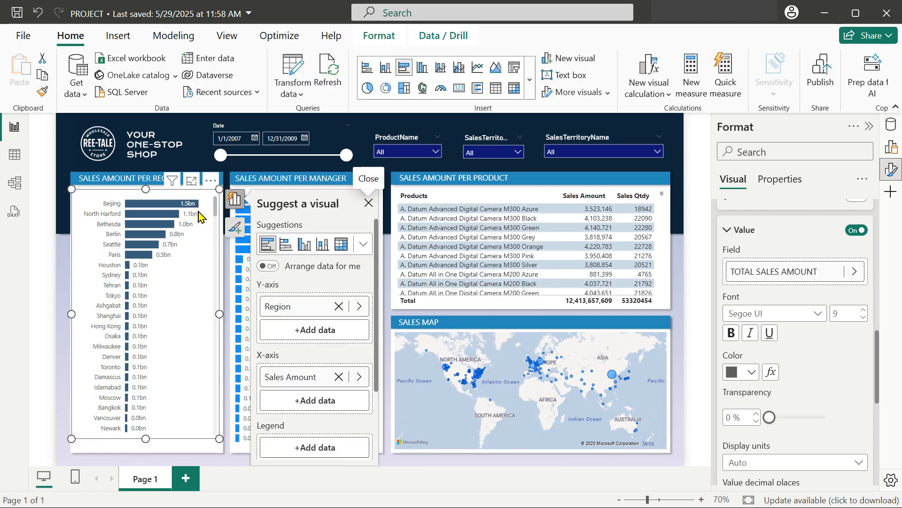
left_click(40, 318)
left_click(369, 199)
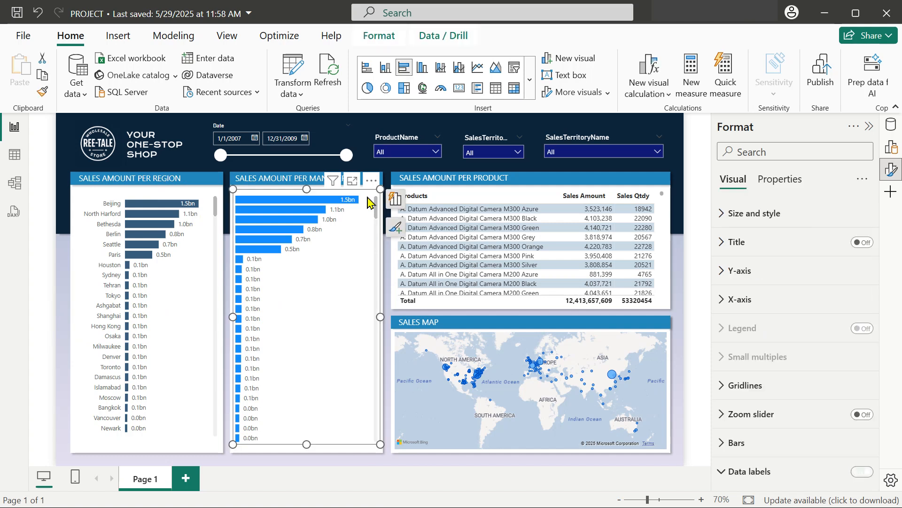
left_click(207, 199)
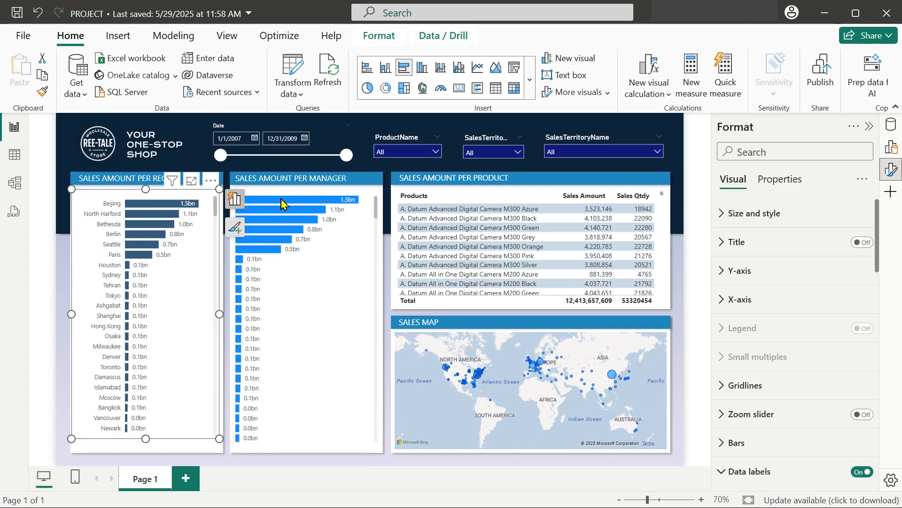
left_click(373, 202, "ctrl")
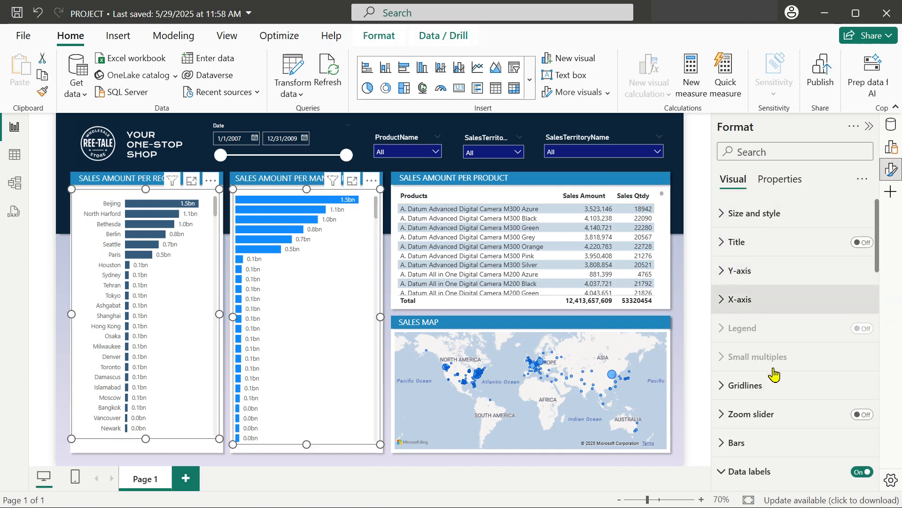
scroll(776, 371, "down", 3)
scroll(802, 332, "down", 5)
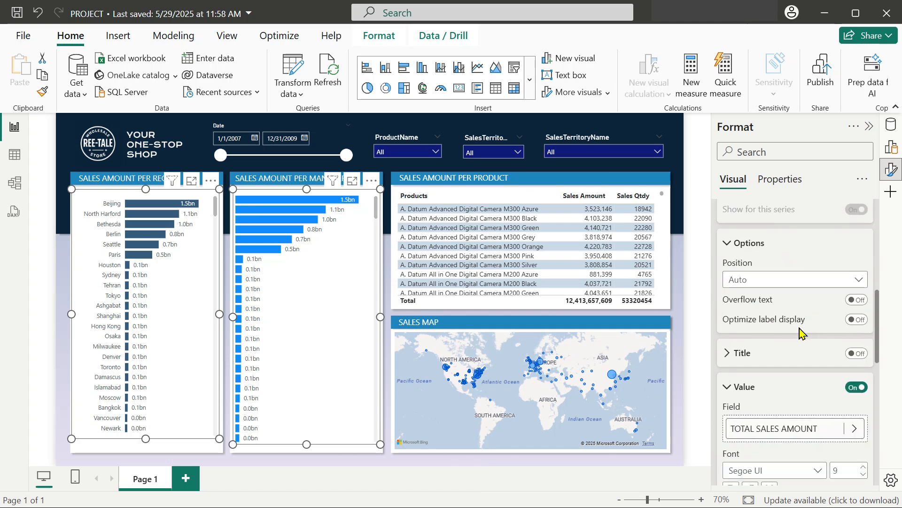
scroll(793, 373, "down", 5)
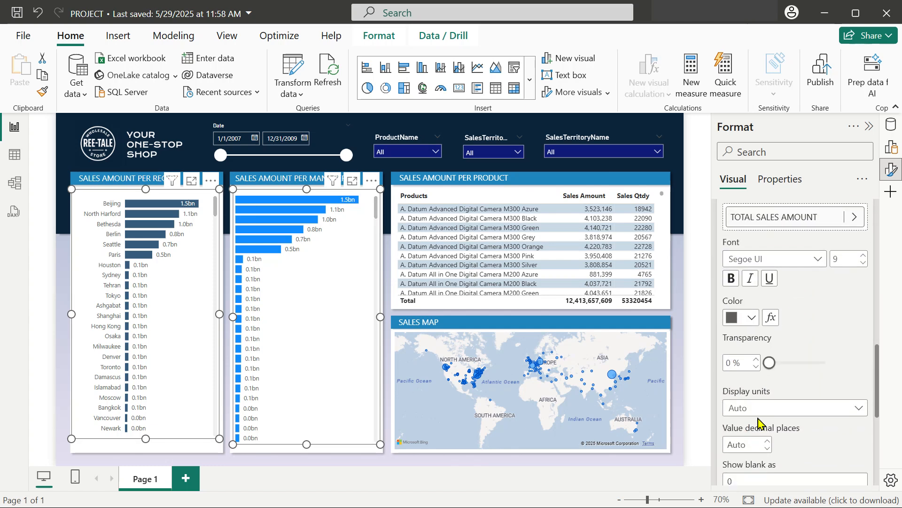
Step: Try Thousands and Billions as the data label display units for both bar charts
left_click(776, 408)
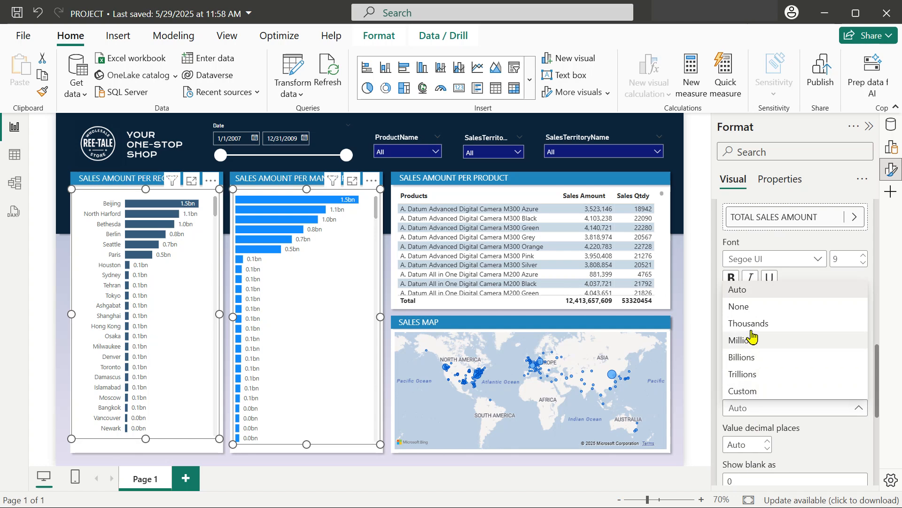
left_click(751, 324)
left_click(772, 409)
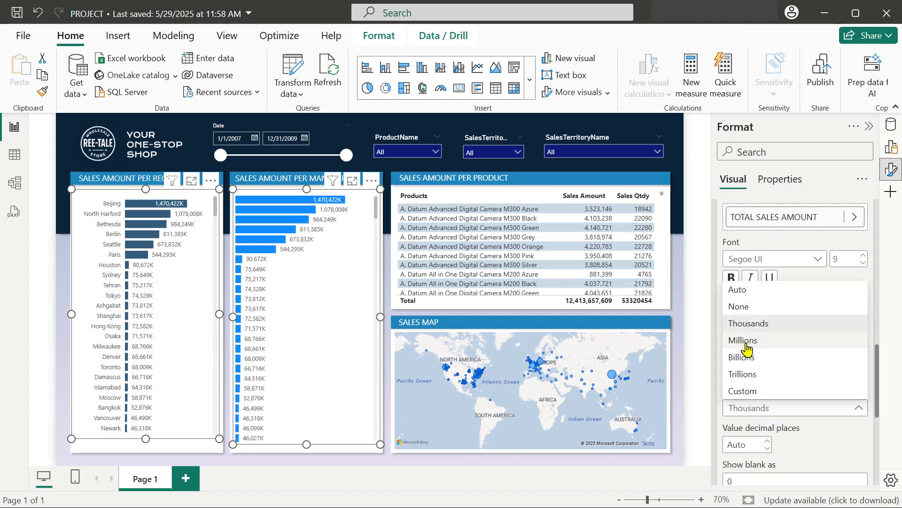
left_click(746, 357)
Step: Set the data label display units to Millions for the region and manager charts and deselect them
left_click(749, 408)
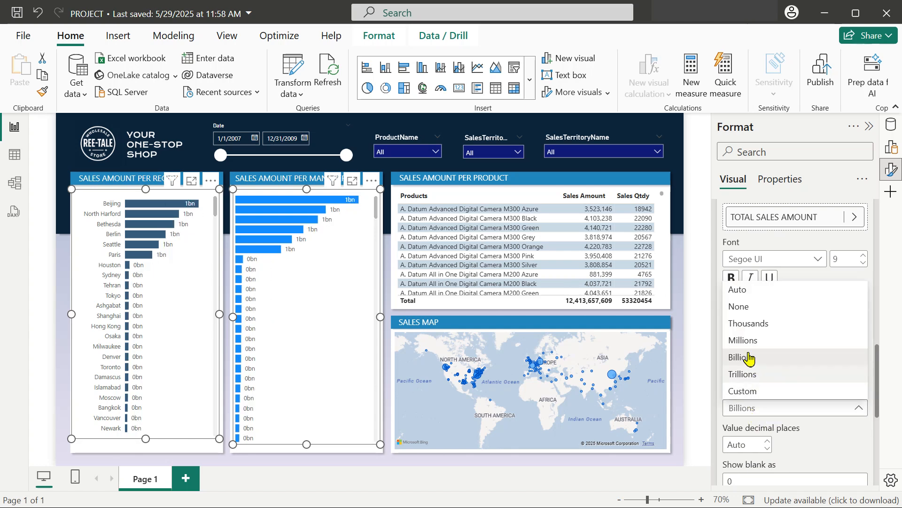
left_click(743, 342)
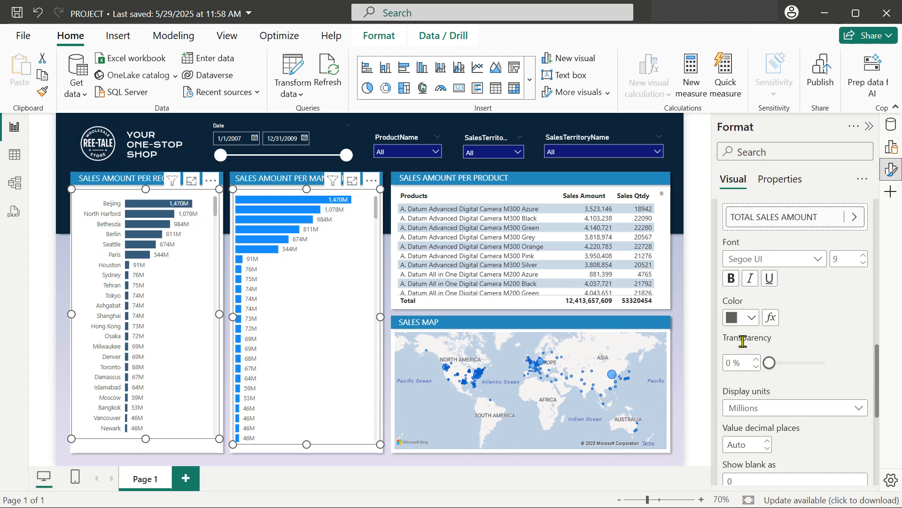
left_click(44, 229)
Step: Turn on the Detail part of the manager chart's data labels and expand its settings
left_click(367, 201)
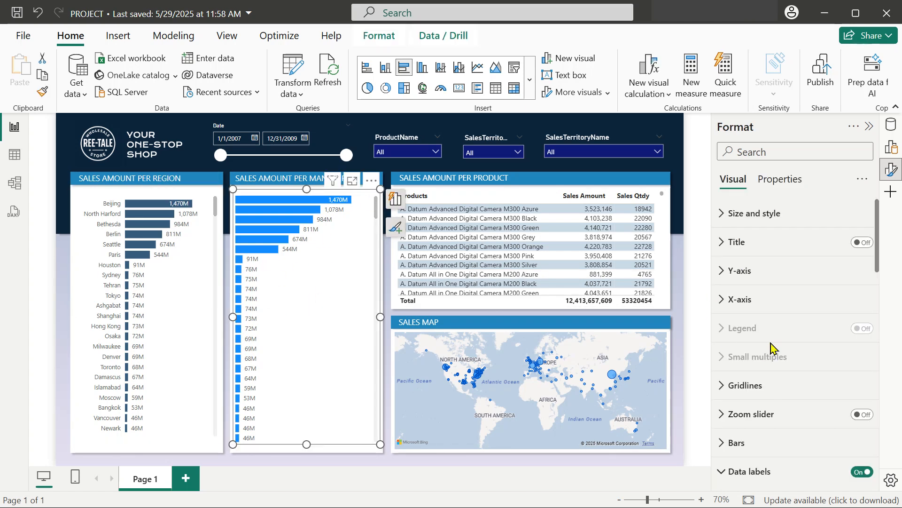
scroll(774, 347, "down", 5)
scroll(769, 280, "down", 1)
scroll(769, 279, "down", 5)
left_click(731, 254)
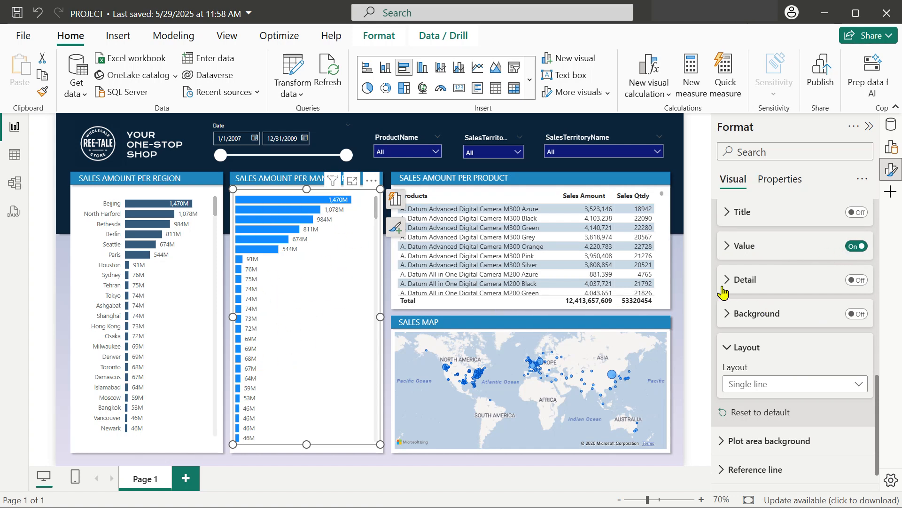
left_click(856, 281)
left_click(726, 286)
Step: Add the FullName field from dEmployees as the detail data of the manager chart's data labels
scroll(794, 259, "down", 2)
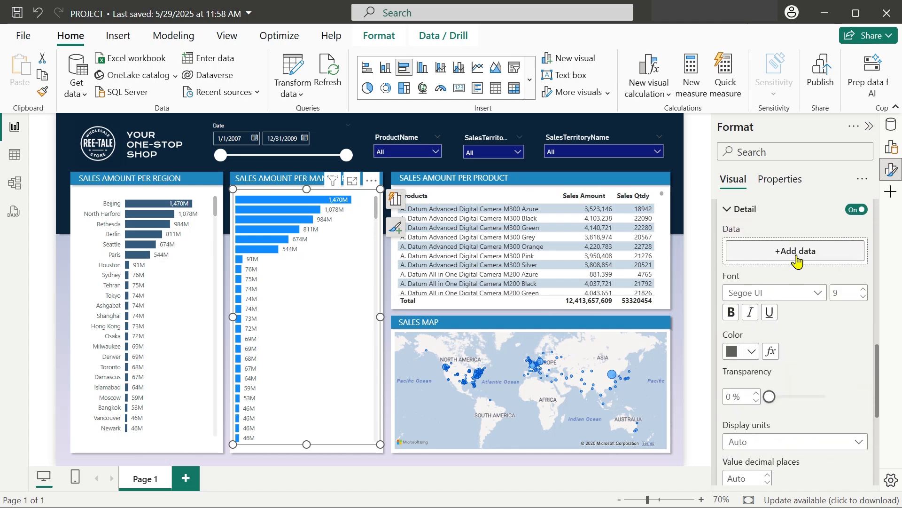
scroll(818, 346, "down", 3)
scroll(817, 349, "up", 3)
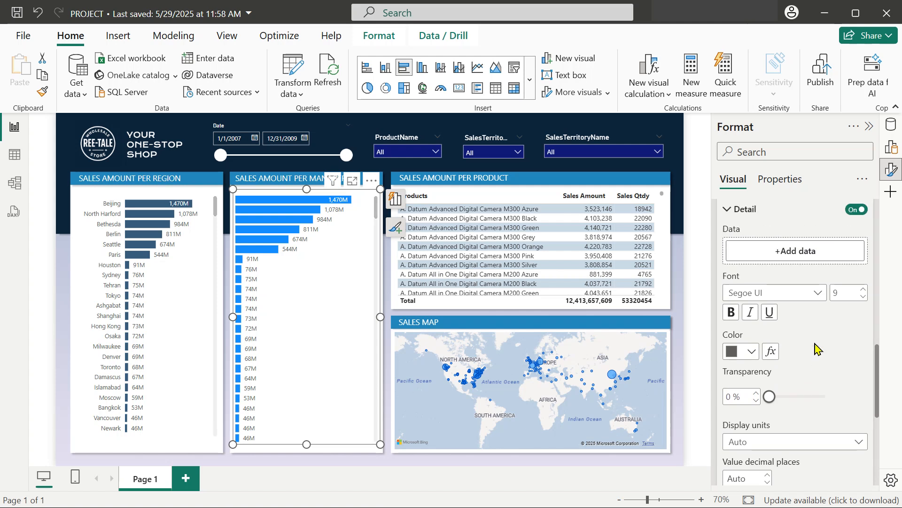
scroll(819, 349, "up", 2)
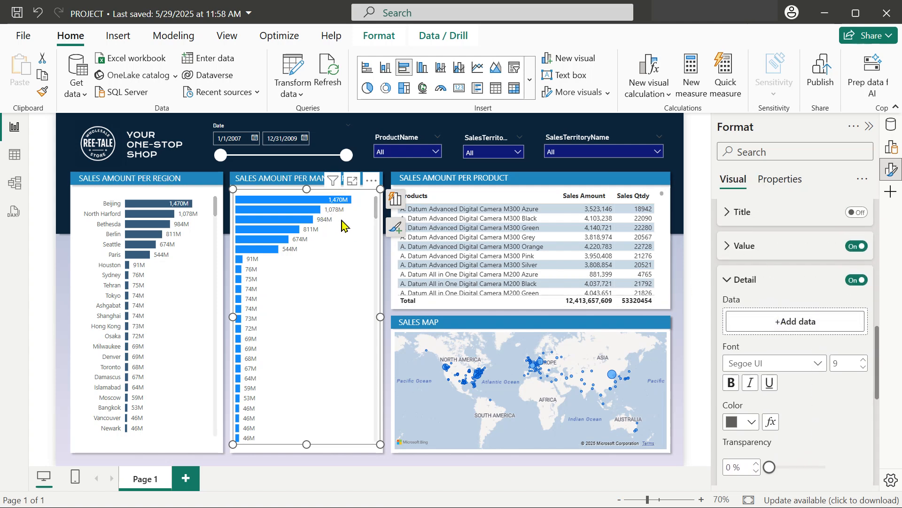
left_click(788, 324)
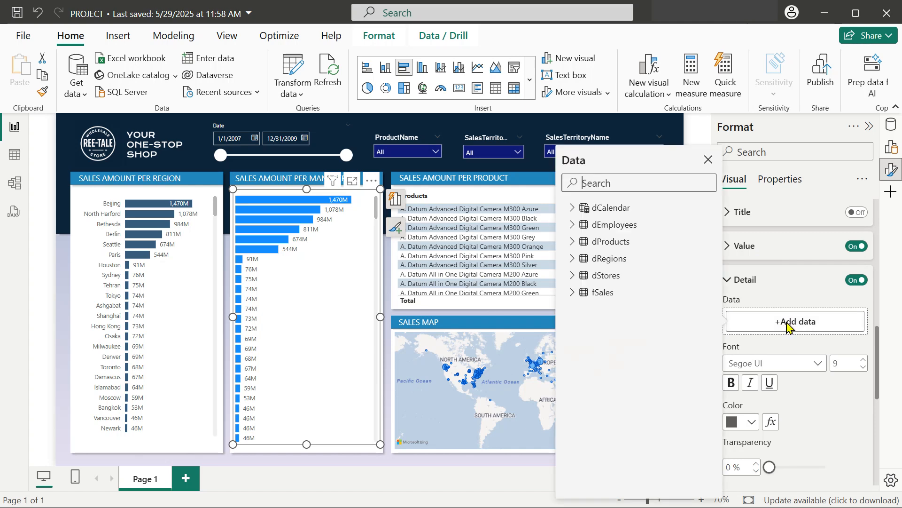
left_click(573, 224)
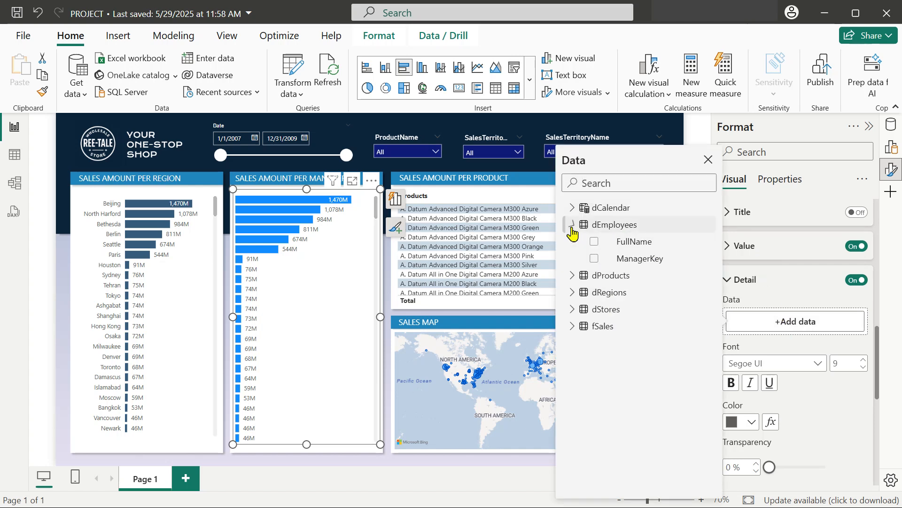
left_click(594, 242)
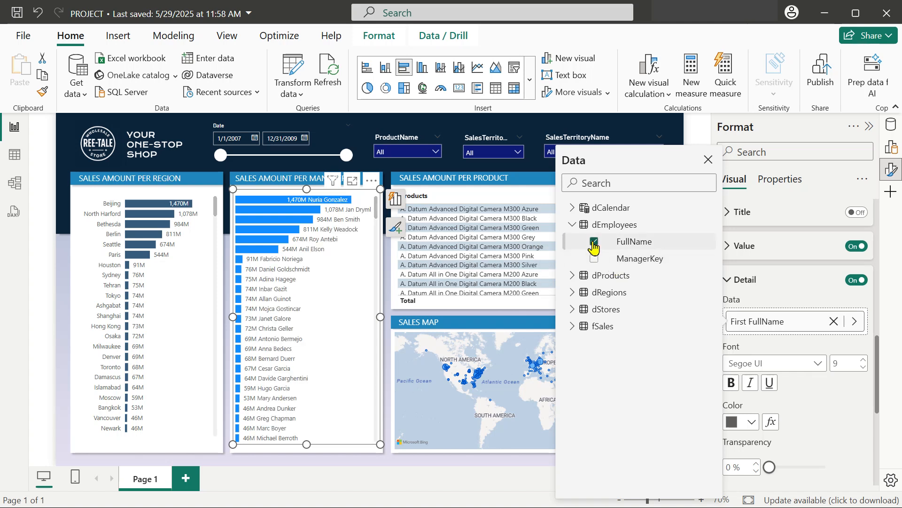
left_click(709, 161)
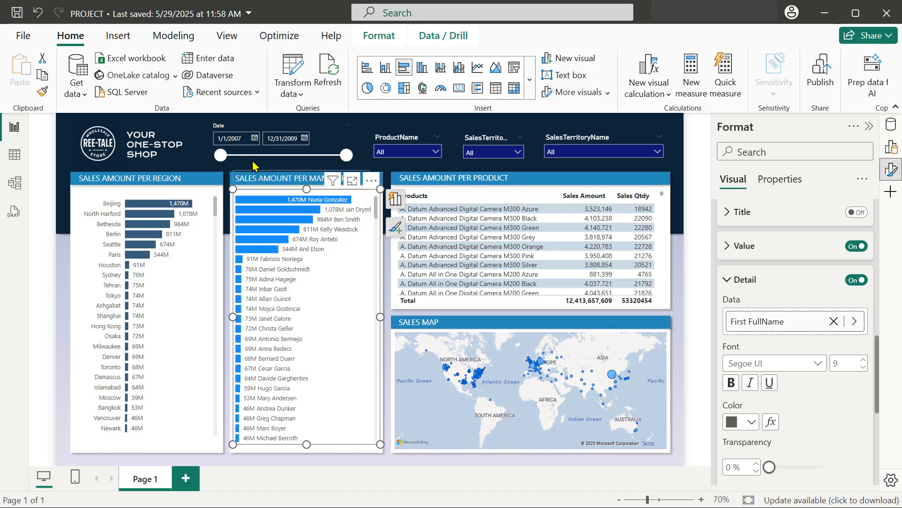
Step: Format the TOTAL SALES AMOUNT measure in fSales as $ English (United States) currency
left_click(891, 127)
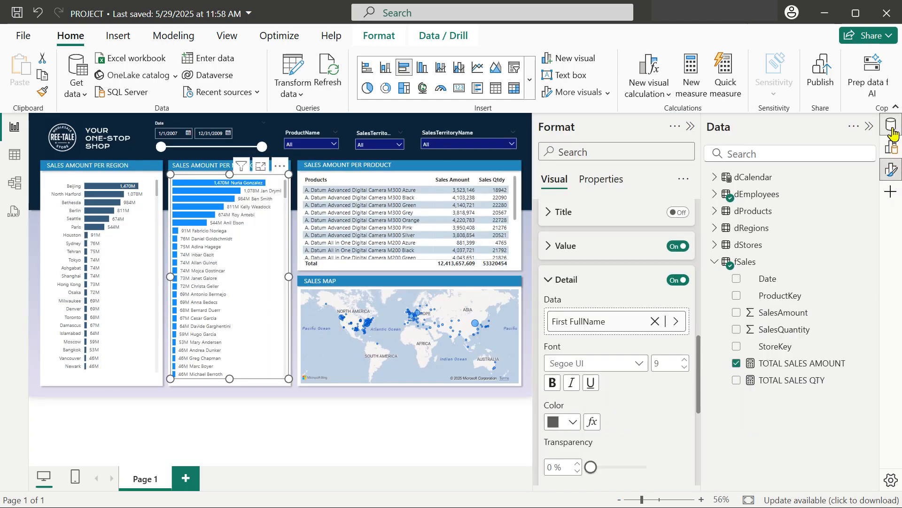
left_click(772, 370)
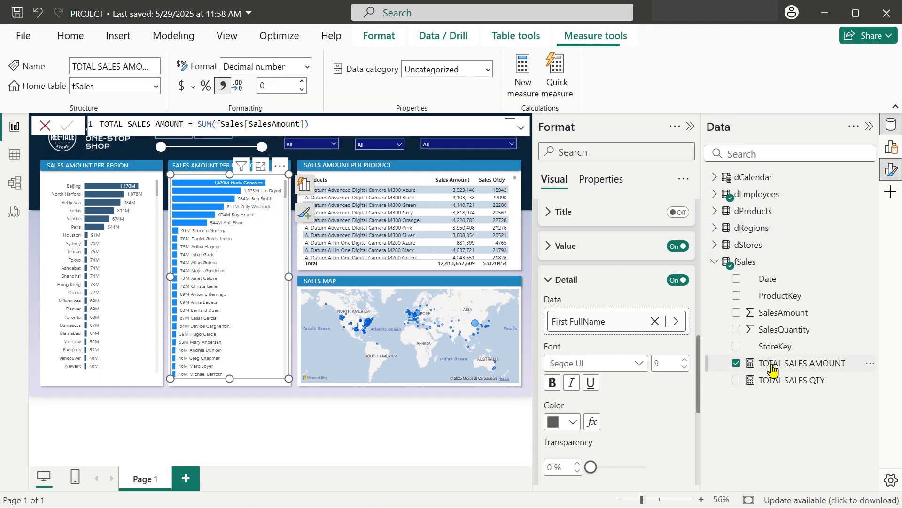
left_click(192, 87)
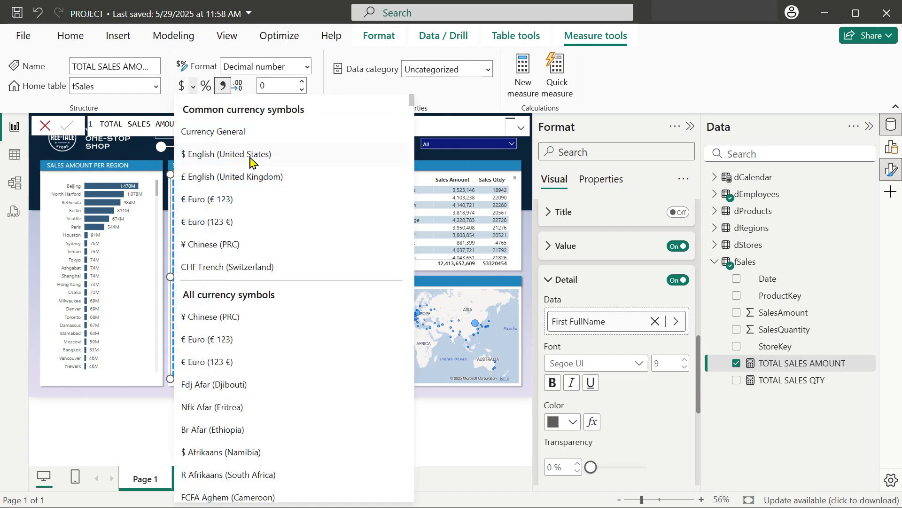
left_click(207, 155)
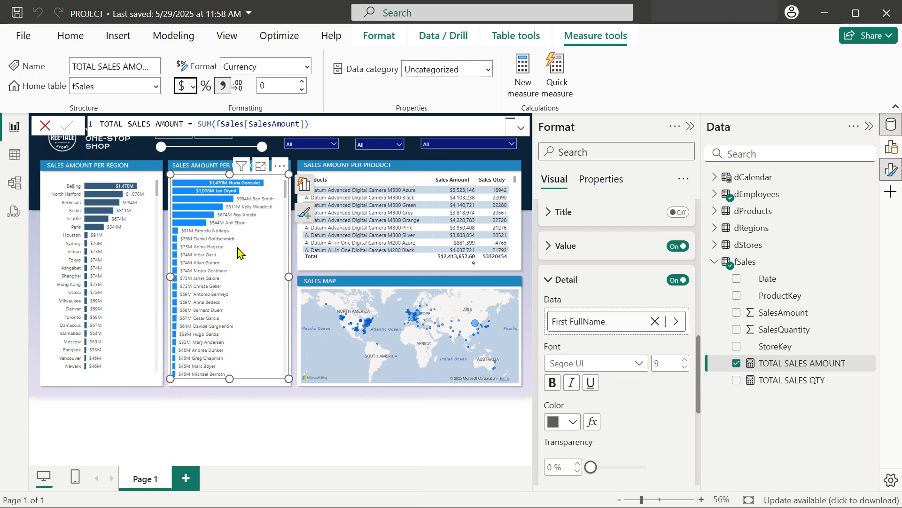
left_click(691, 126)
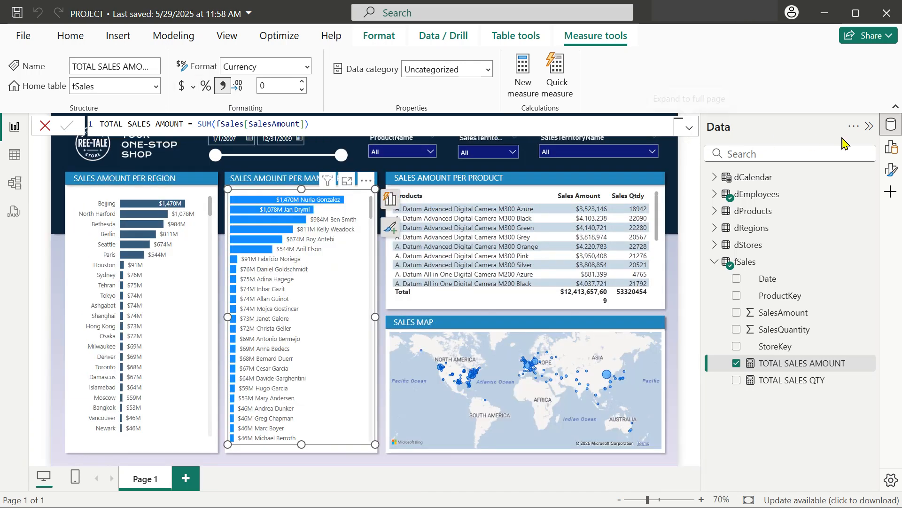
left_click(888, 125)
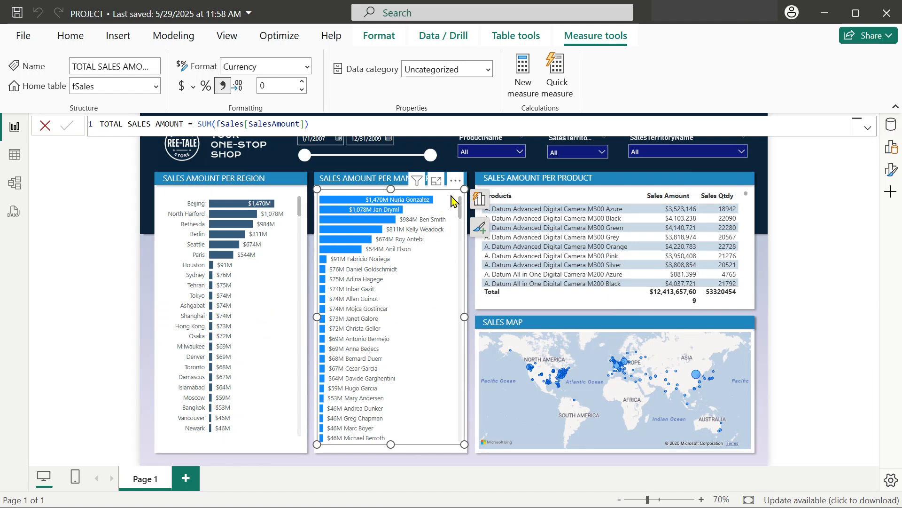
Step: Recolour the manager chart's bars to the same dark blue as the region chart's bars and deselect the chart
left_click(892, 148)
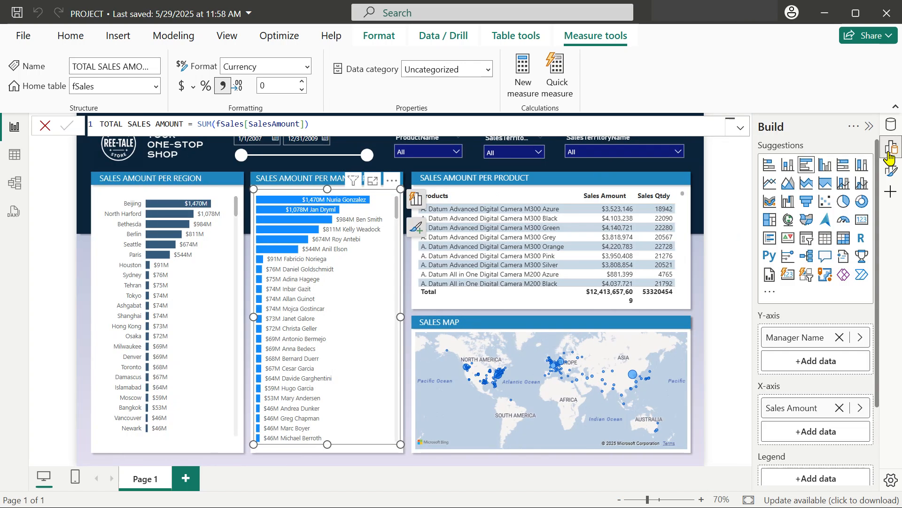
left_click(869, 127)
left_click(892, 169)
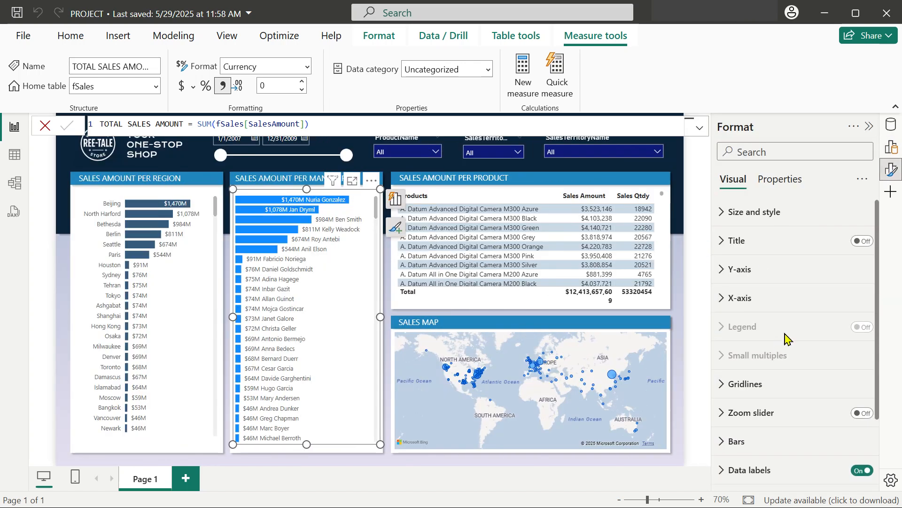
left_click(737, 356)
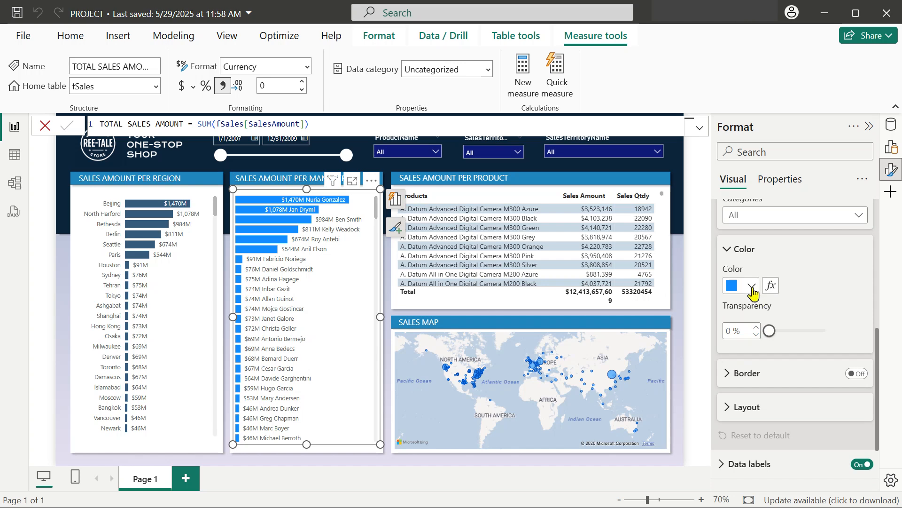
left_click(741, 285)
left_click(689, 224)
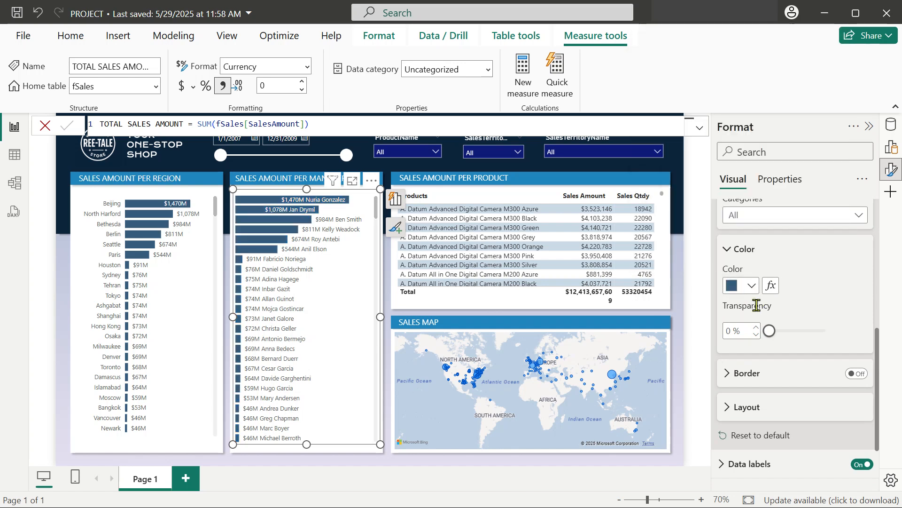
mouse_move(769, 331)
left_mouse_down()
mouse_move(783, 335)
mouse_move(769, 335)
left_mouse_up()
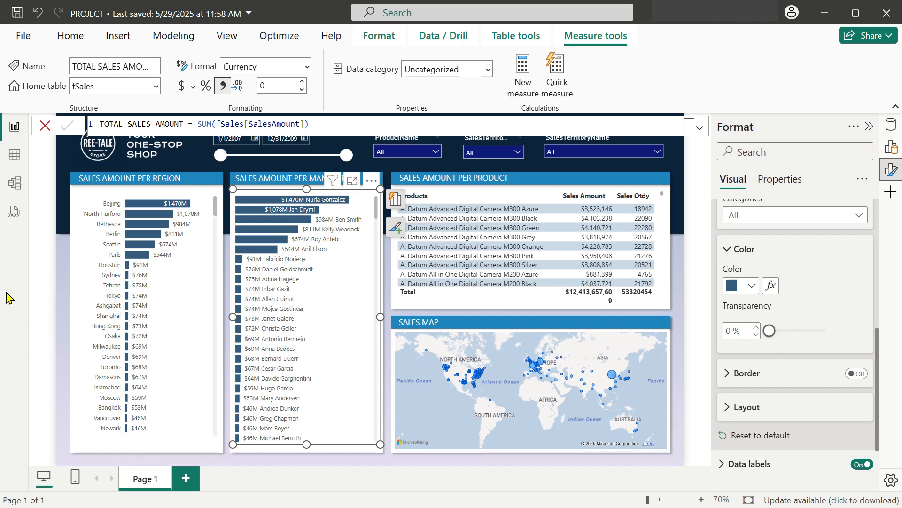
left_click(43, 255)
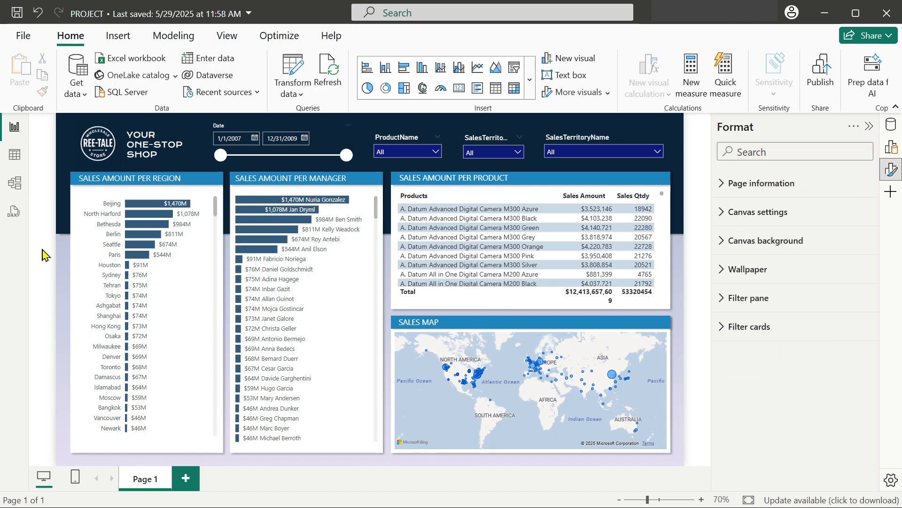
Step: Select the ProductName and both sales territory slicers together and set their header text font to Segoe UI
left_click(405, 141)
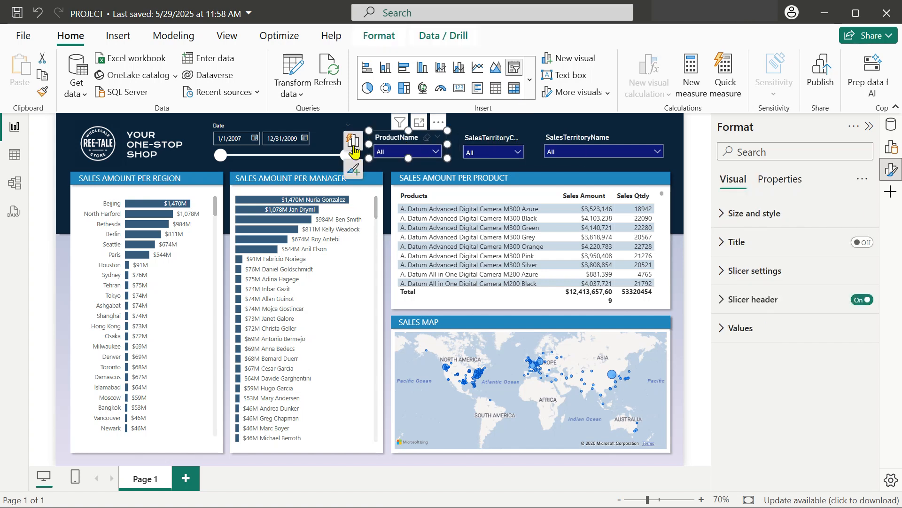
left_click(481, 144, "shift")
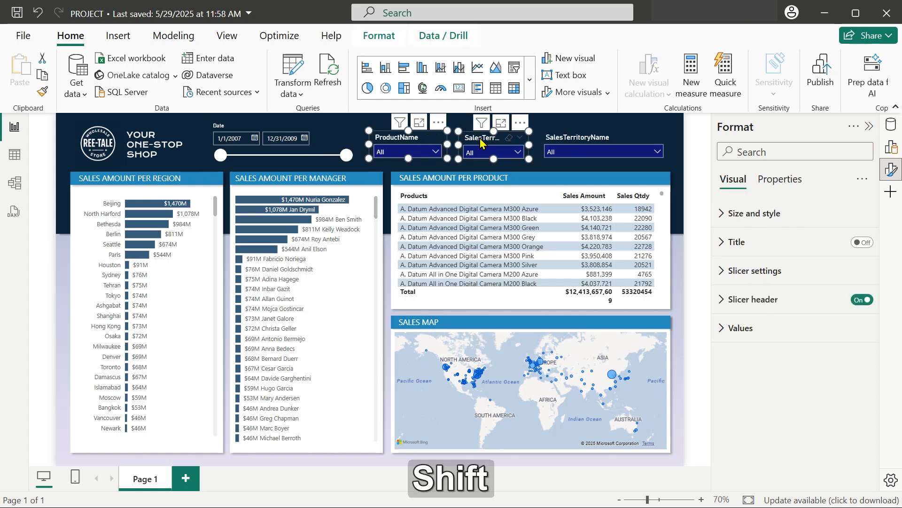
left_click(583, 149, "shift")
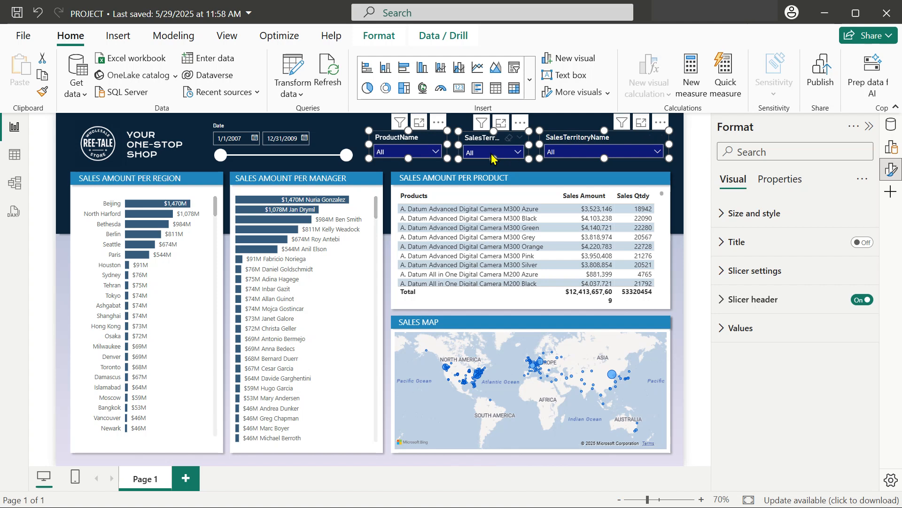
left_click(418, 139)
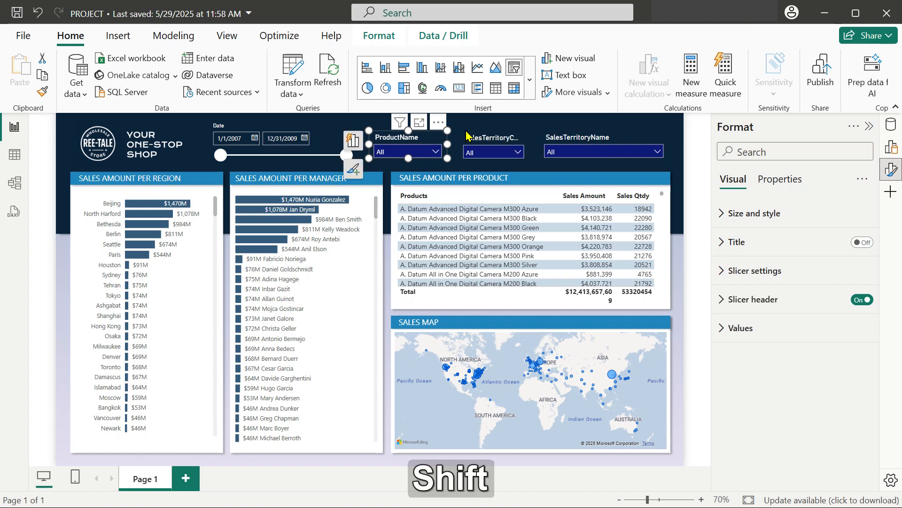
left_click(499, 141, "shift")
left_click(583, 141, "shift")
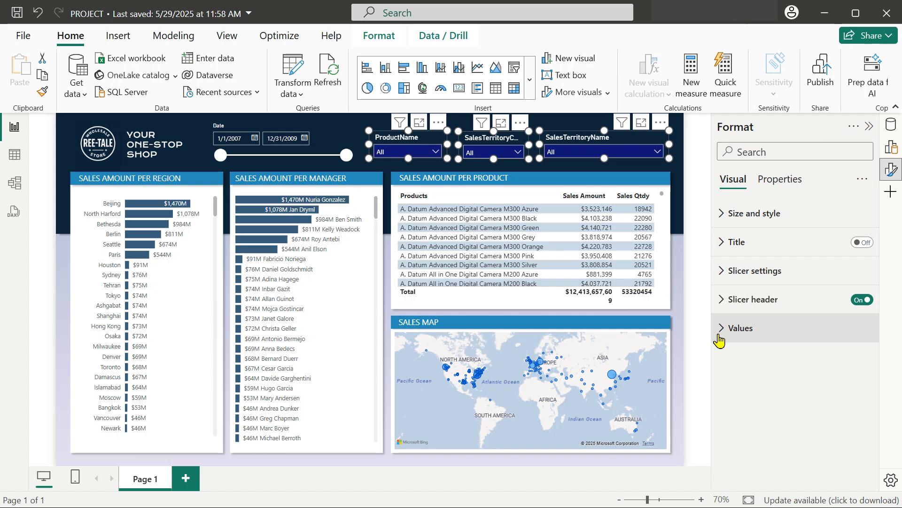
left_click(721, 308)
scroll(794, 291, "down", 3)
left_click(810, 273)
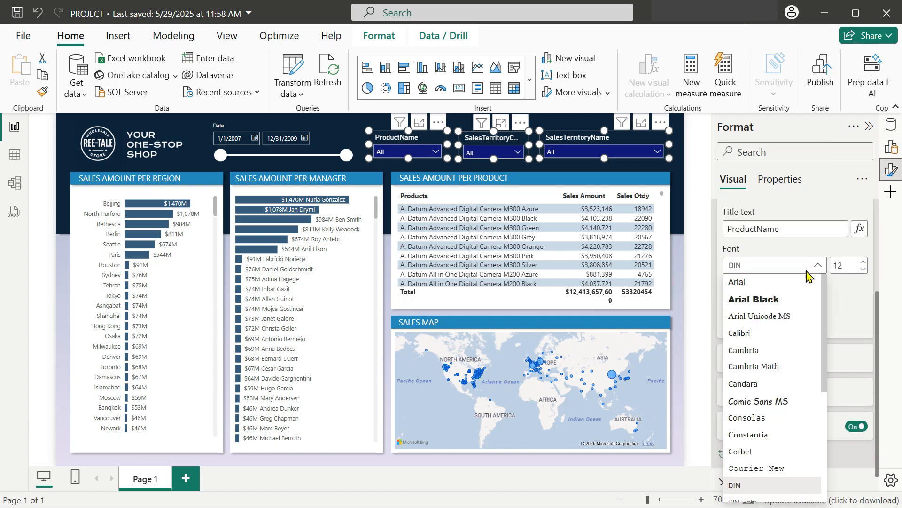
scroll(785, 341, "down", 5)
left_click(759, 345)
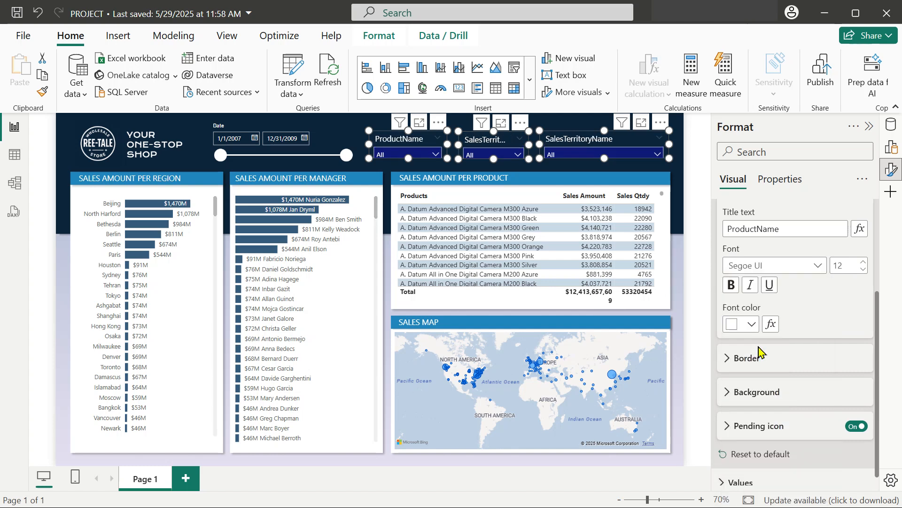
Step: Set the header background of the three selected slicers to the recently used dark navy colour
scroll(808, 354, "down", 1)
left_click(728, 381)
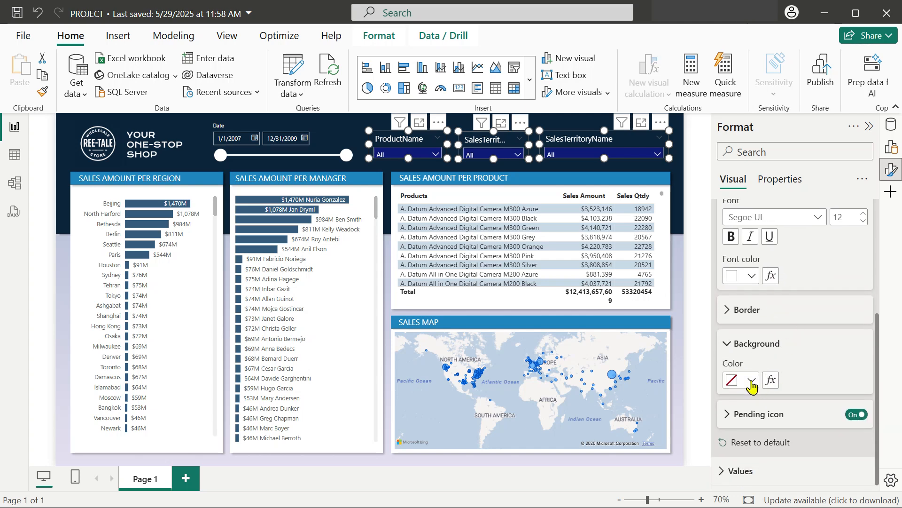
left_click(752, 382)
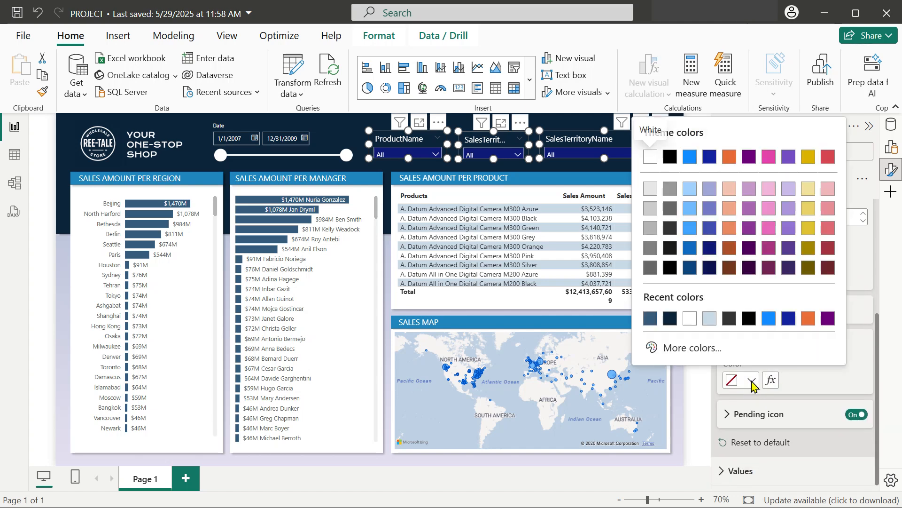
left_click(670, 318)
scroll(796, 358, "down", 4)
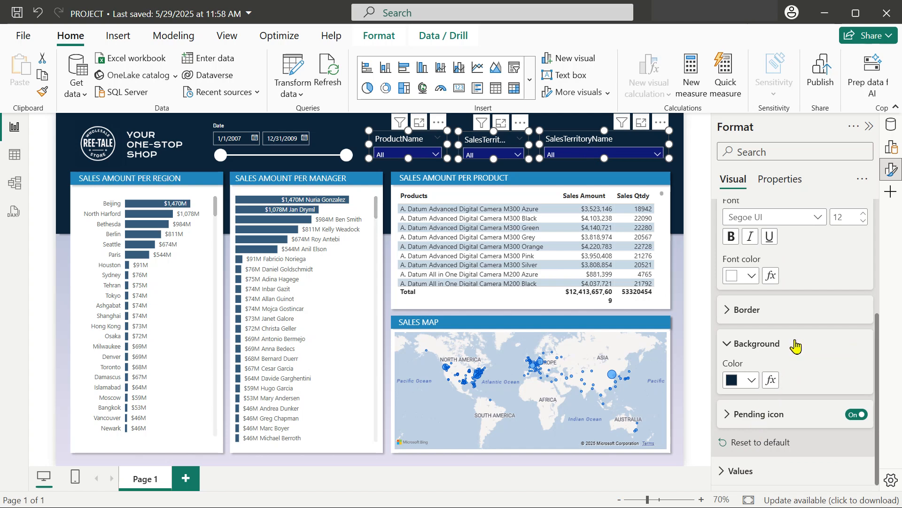
scroll(797, 347, "up", 4)
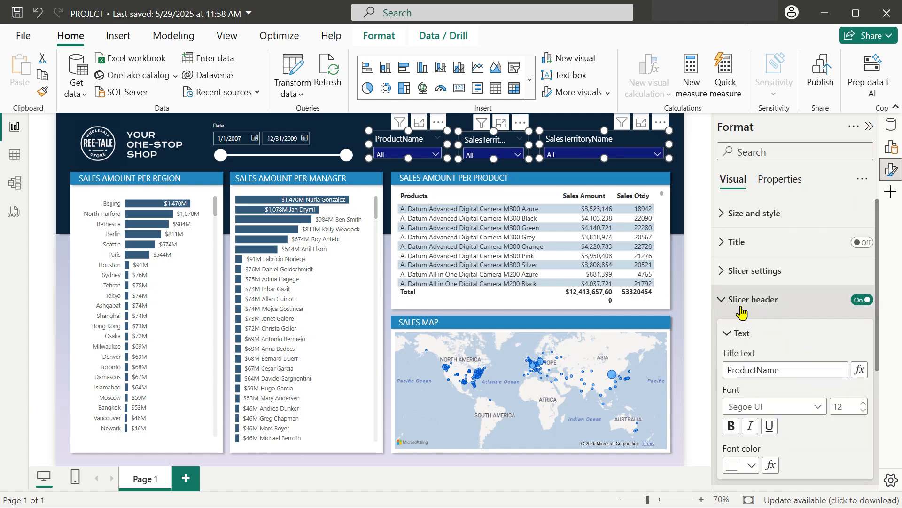
scroll(771, 318, "down", 4)
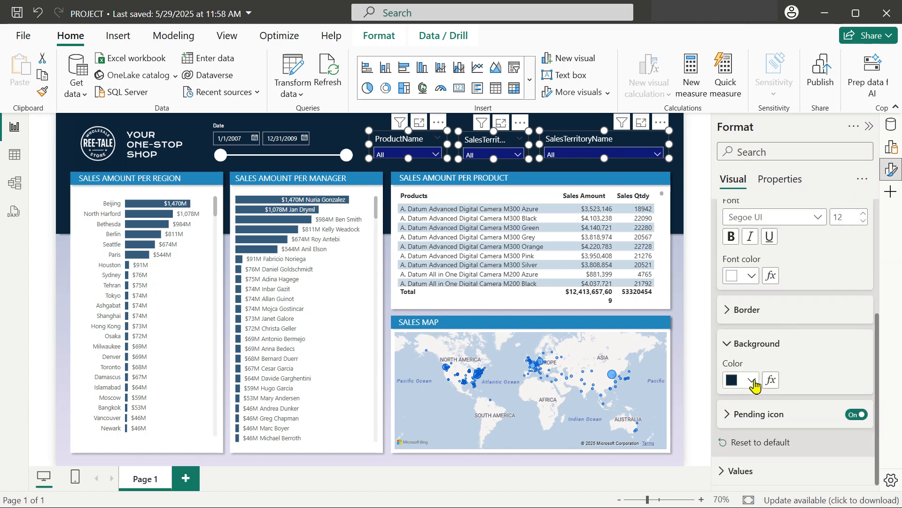
scroll(755, 371, "up", 4)
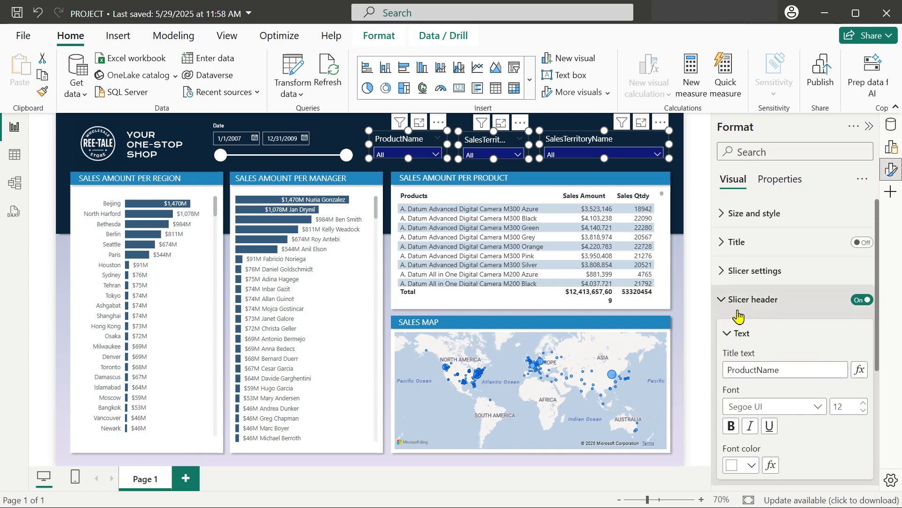
left_click(723, 304)
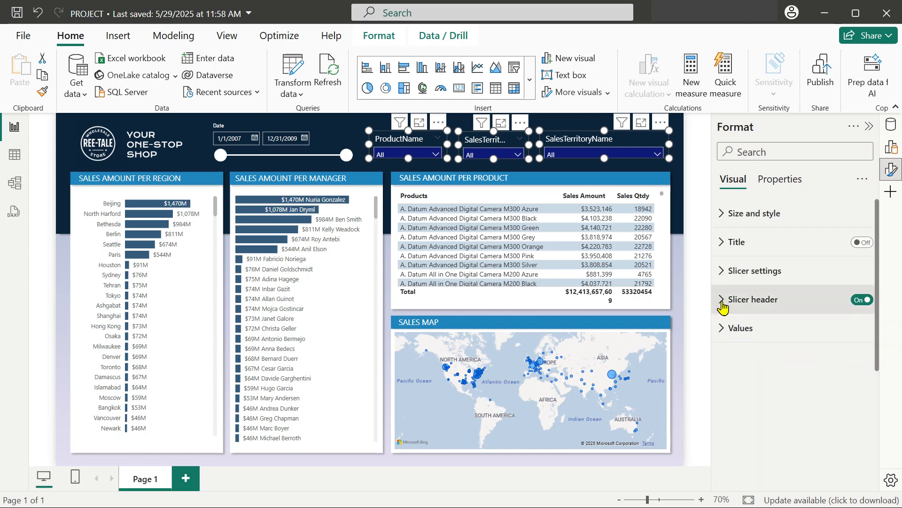
Step: Set the values background of the three selected slicers to the recently used dark navy colour
left_click(722, 328)
scroll(782, 311, "down", 3)
left_click(748, 455)
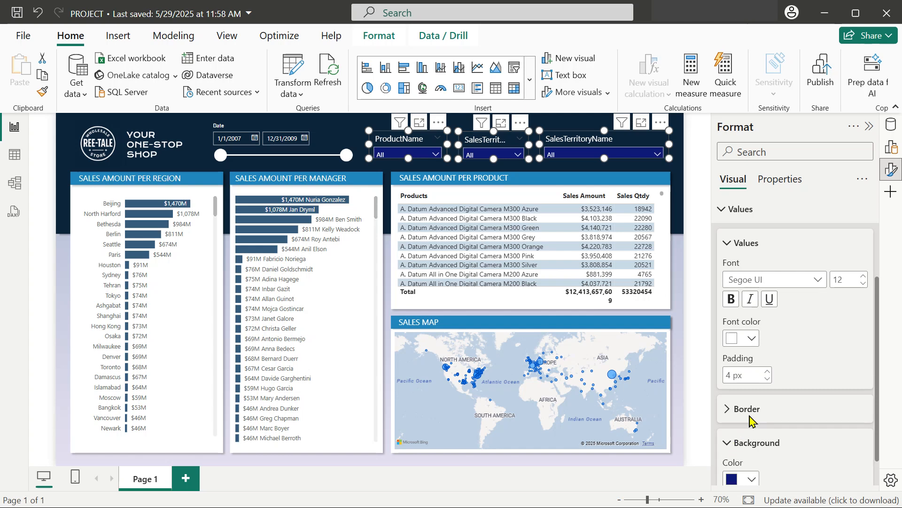
scroll(750, 444, "down", 1)
left_click(751, 443)
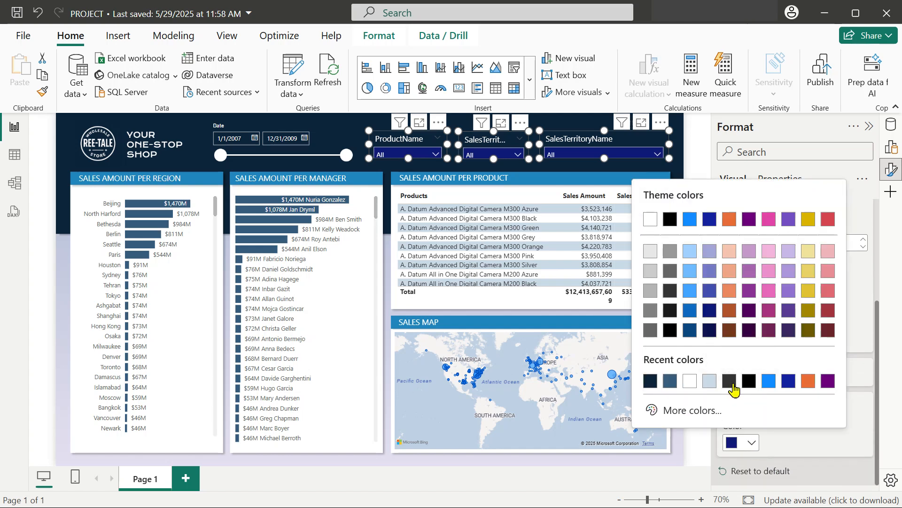
left_click(650, 386)
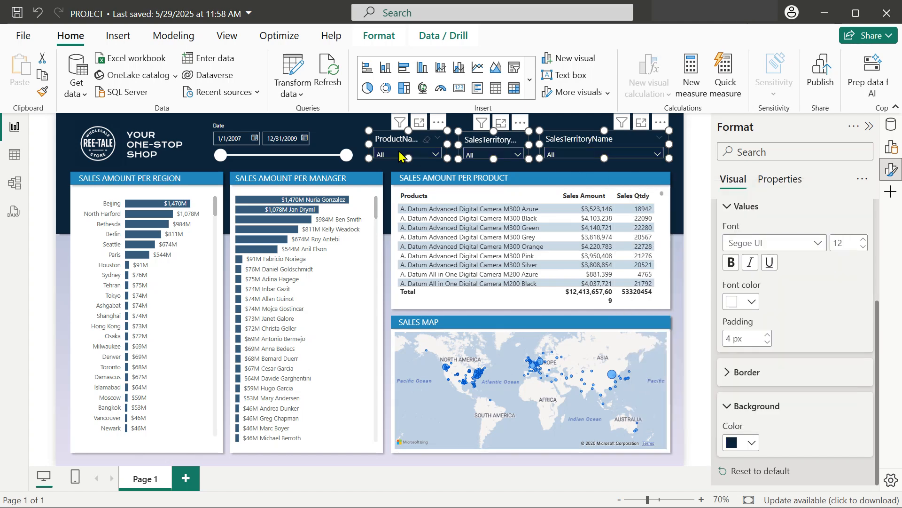
Step: Set the values font size of the three selected slicers to 8 and check the product slicer's list
left_click(425, 156)
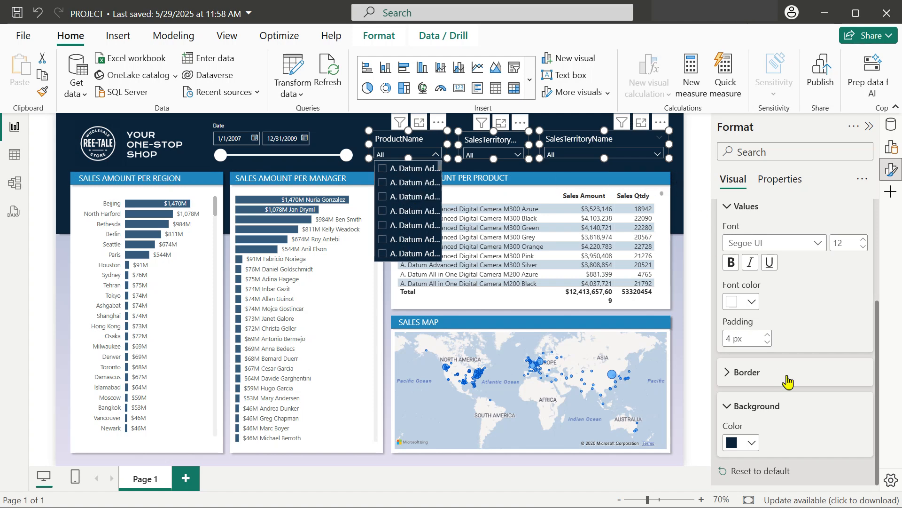
left_click(851, 245)
type("8")
key("Return")
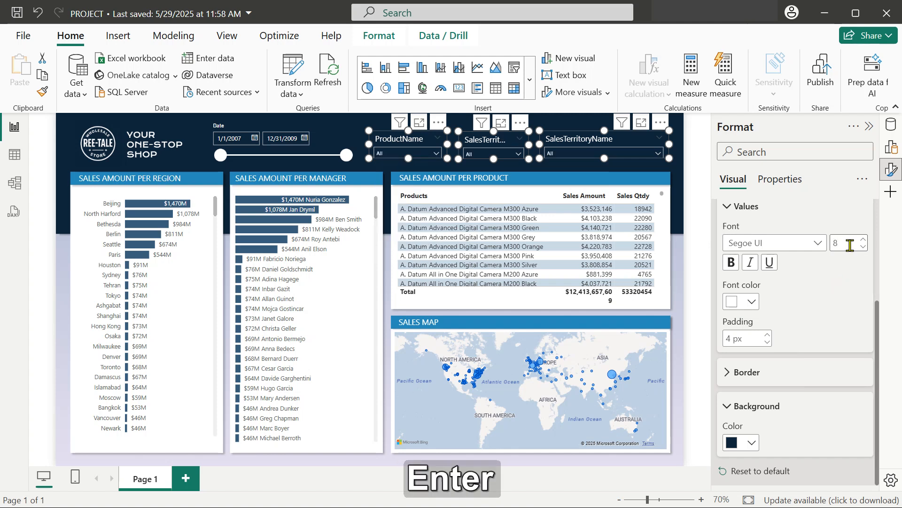
left_click(684, 151)
left_click(420, 154)
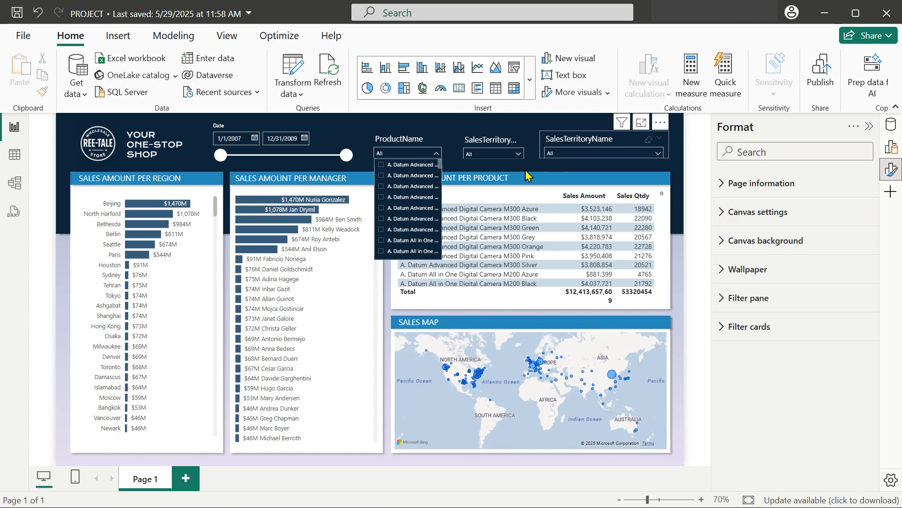
Step: Make the ProductName and both sales territory slicers slightly taller by extending their lower edges
left_click(401, 150)
left_click(399, 149)
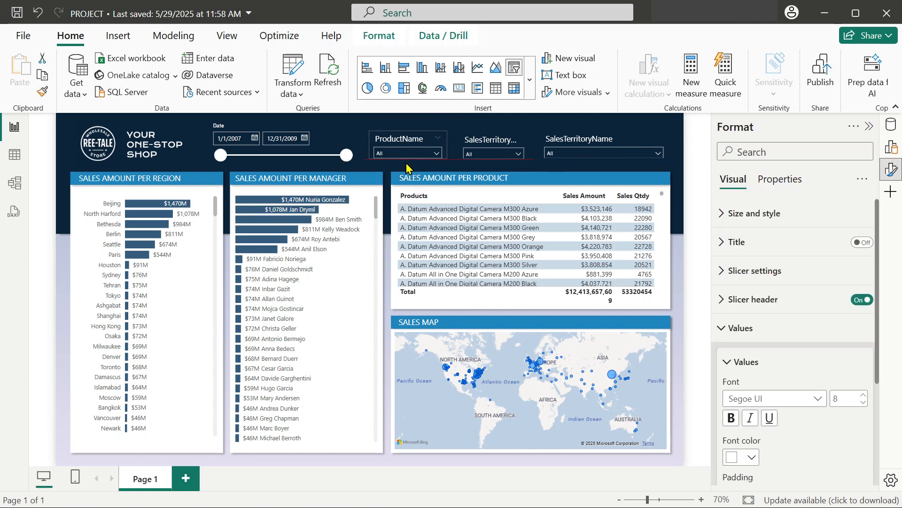
left_click(481, 144)
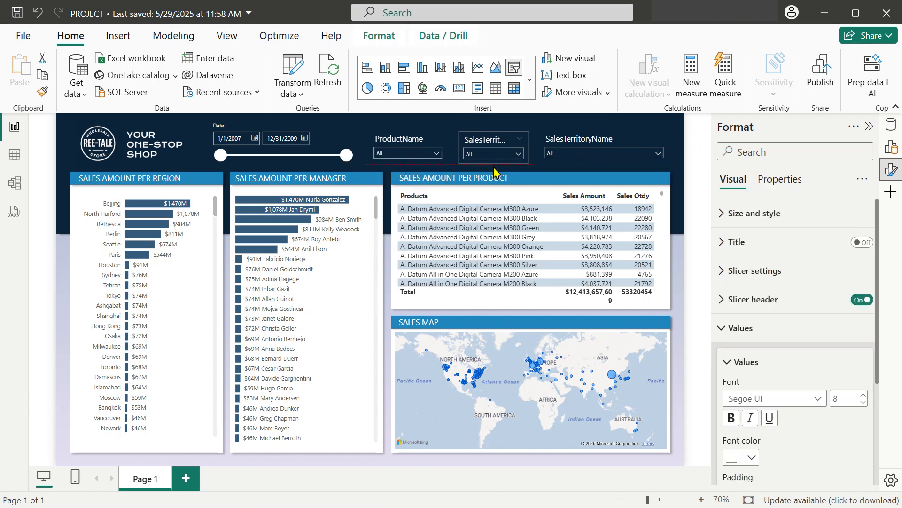
left_click(566, 142)
left_click_drag(605, 156, 613, 173)
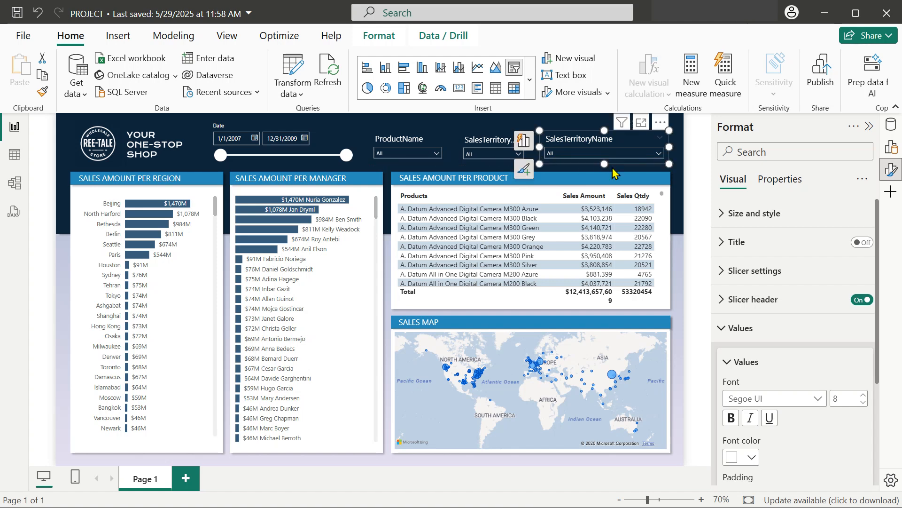
left_click(699, 167)
Step: Rename the ProductName slicer's field as Products for this visual
left_click(398, 144)
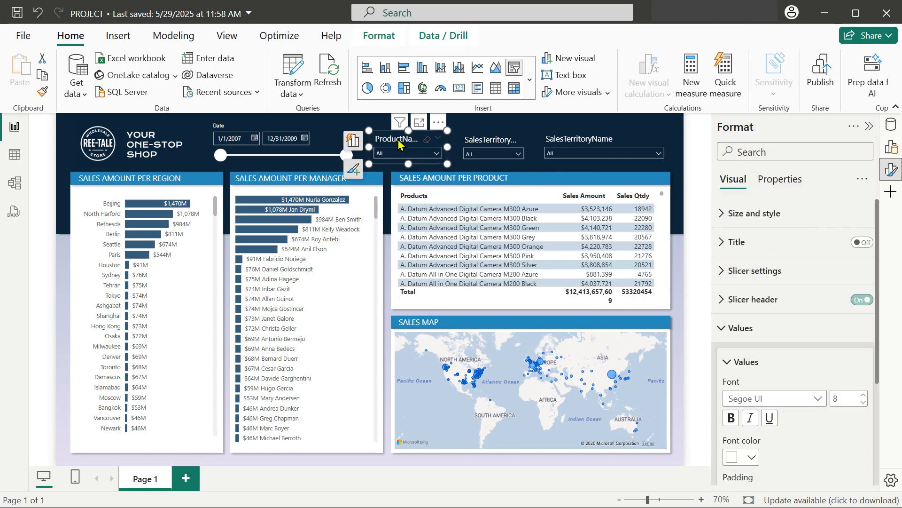
left_click(352, 140)
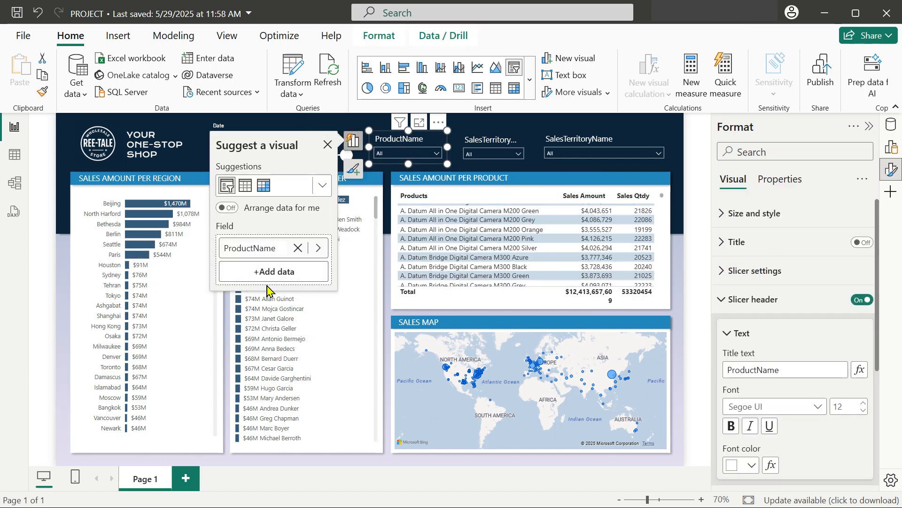
key("BackSpace")
key("BackSpace")
key("BackSpace")
key("BackSpace")
key("BackSpace")
key("BackSpace")
key("BackSpace")
key("BackSpace")
key("BackSpace")
key("BackSpace")
key("BackSpace")
type("Products")
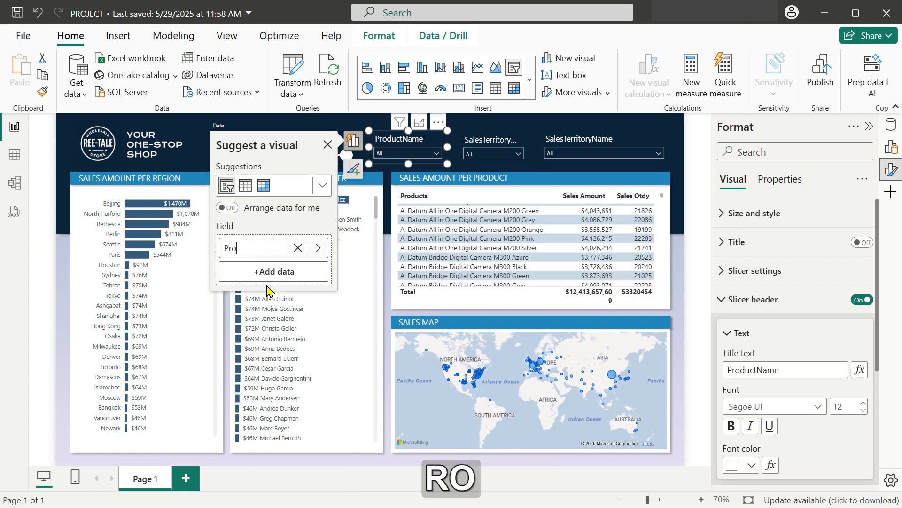
key("Return")
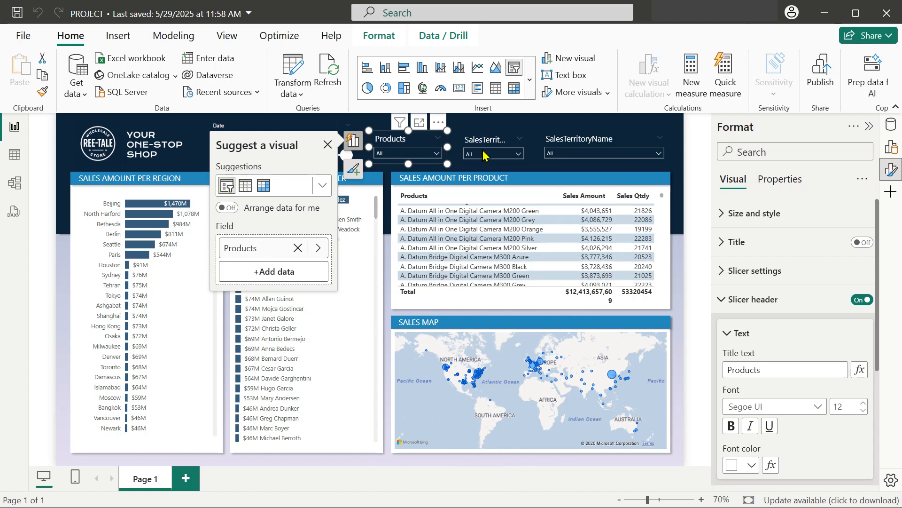
Step: Rename the SalesTerritoryCountry slicer's field as Region for this visual
left_click(491, 141)
left_click(356, 253)
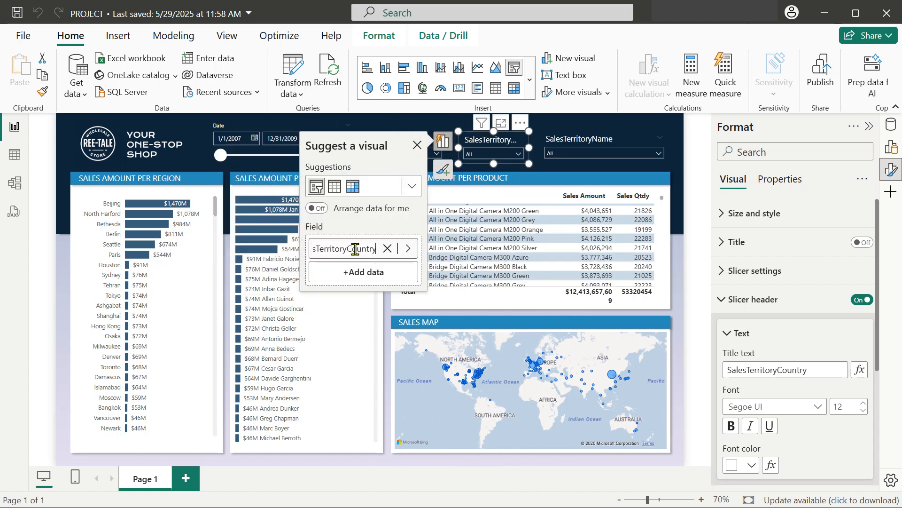
key("BackSpace")
key("BackSpace")
key("BackSpace")
key("BackSpace")
key("BackSpace")
key("BackSpace")
key("BackSpace")
key("BackSpace")
key("BackSpace")
key("BackSpace")
key("BackSpace")
key("BackSpace")
key("BackSpace")
key("BackSpace")
key("BackSpace")
key("BackSpace")
key("BackSpace")
key("BackSpace")
key("BackSpace")
key("BackSpace")
type("Region")
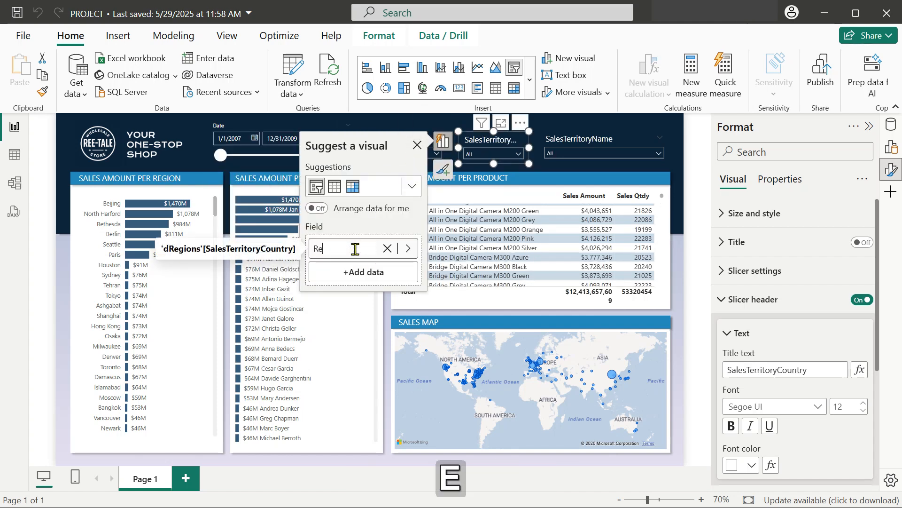
key("Return")
Step: Check the entries in the middle slicer's list and rename its field as Country
left_click(557, 144)
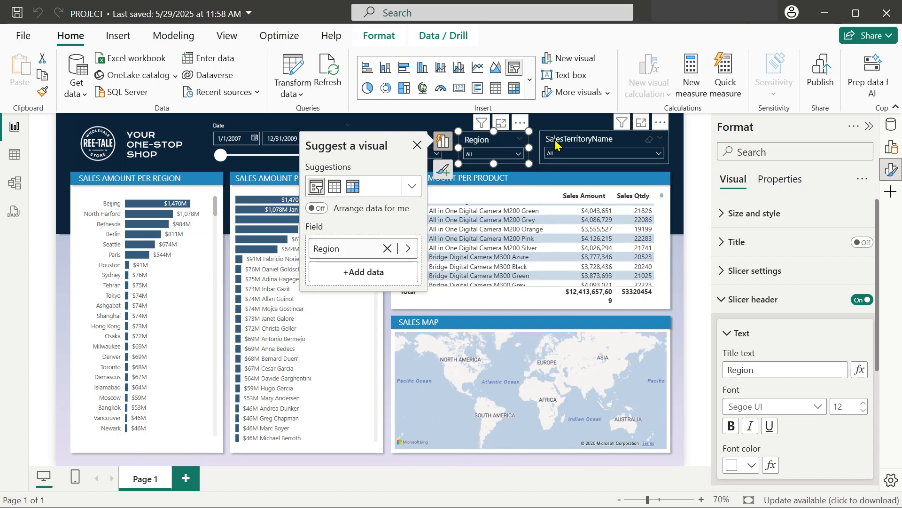
left_click(375, 125)
left_click(491, 155)
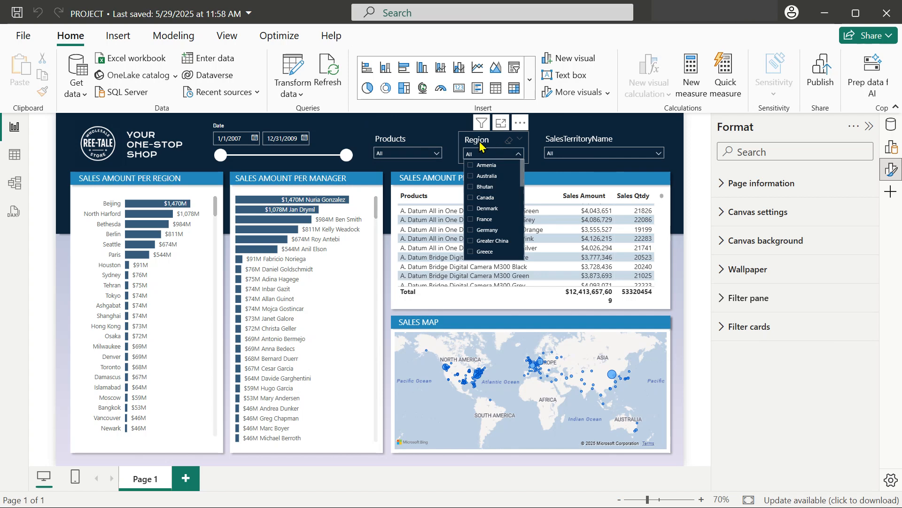
left_click(472, 146)
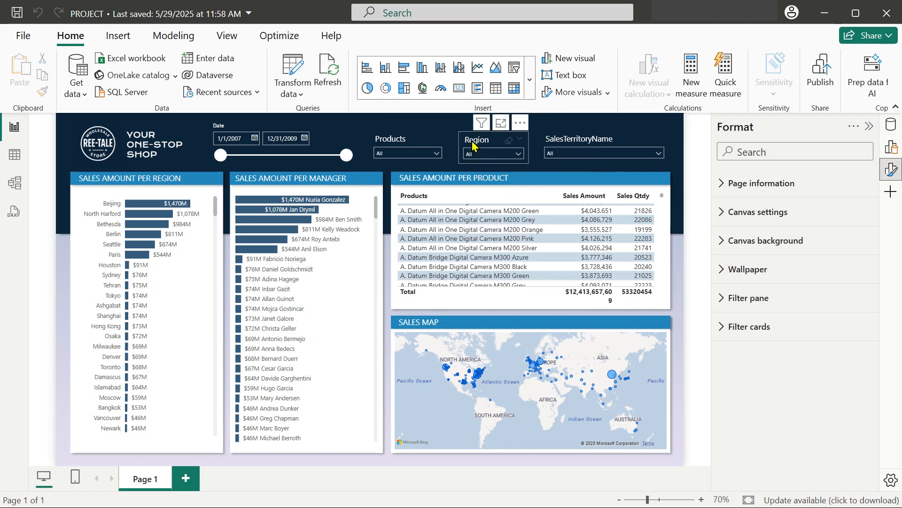
left_click(472, 146)
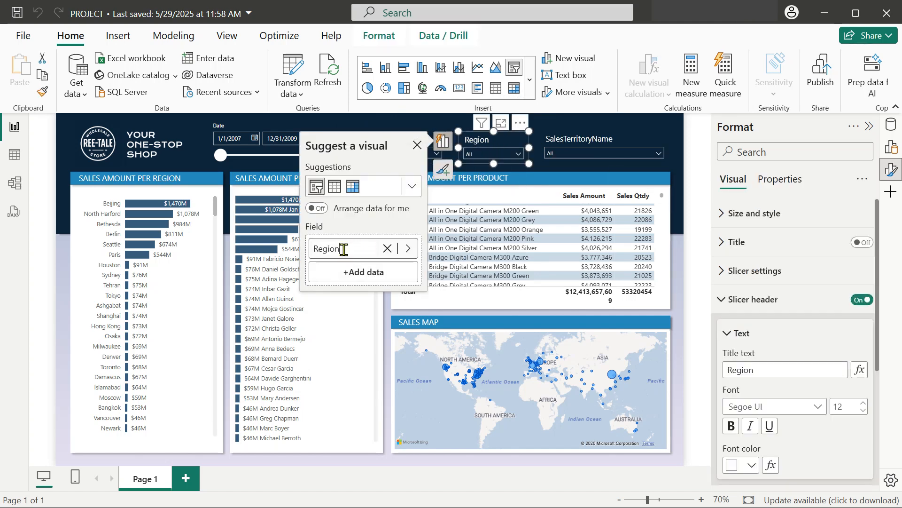
key("BackSpace")
key("BackSpace")
key("BackSpace")
key("BackSpace")
key("BackSpace")
key("BackSpace")
type("Cpu")
key("BackSpace")
key("BackSpace")
type("ountry")
key("Return")
Step: Rename the SalesTerritoryName slicer's field as Region and deselect the slicer
left_click(579, 143)
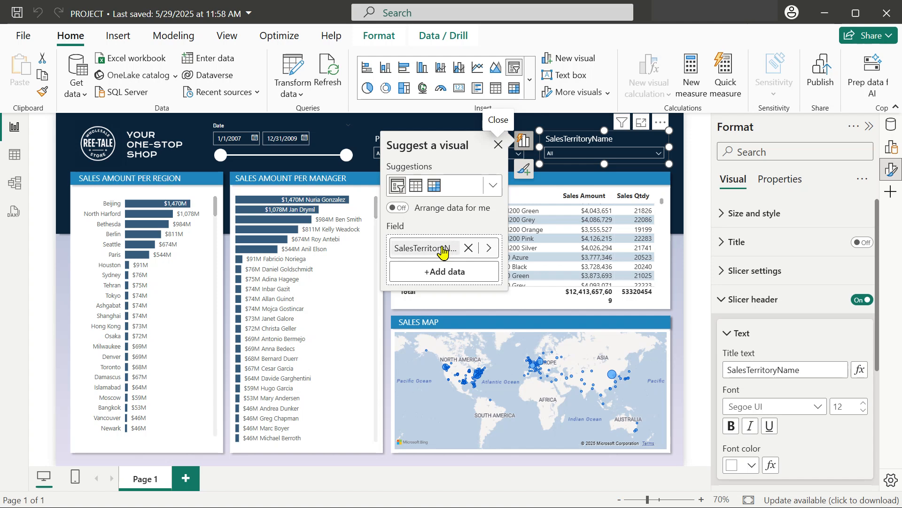
left_click(442, 248)
key("BackSpace")
key("BackSpace")
key("BackSpace")
key("BackSpace")
key("BackSpace")
key("BackSpace")
key("BackSpace")
key("BackSpace")
key("BackSpace")
key("BackSpace")
key("BackSpace")
key("BackSpace")
key("BackSpace")
key("BackSpace")
key("BackSpace")
key("BackSpace")
key("BackSpace")
key("BackSpace")
type("Region")
key("Return")
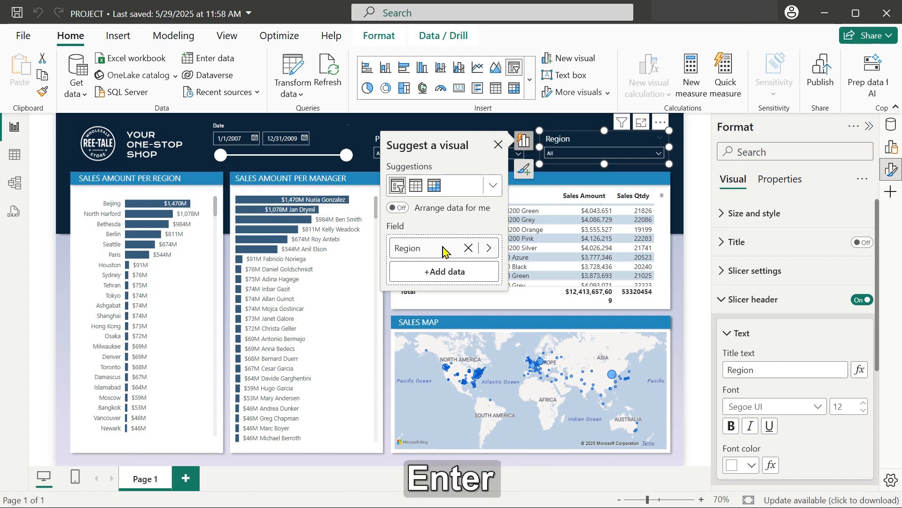
left_click(693, 151)
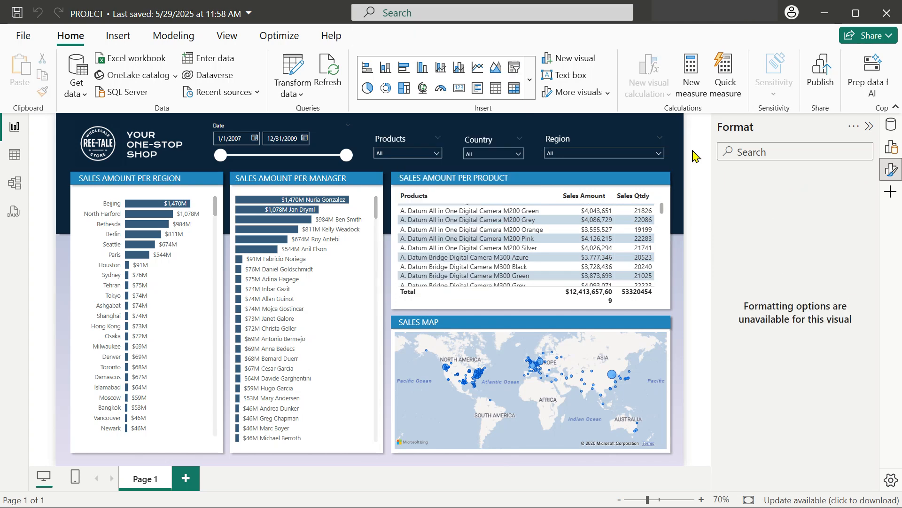
Step: Nudge the Country slicer horizontally until it sits against the Region slicer
left_click(499, 143)
left_click(405, 144)
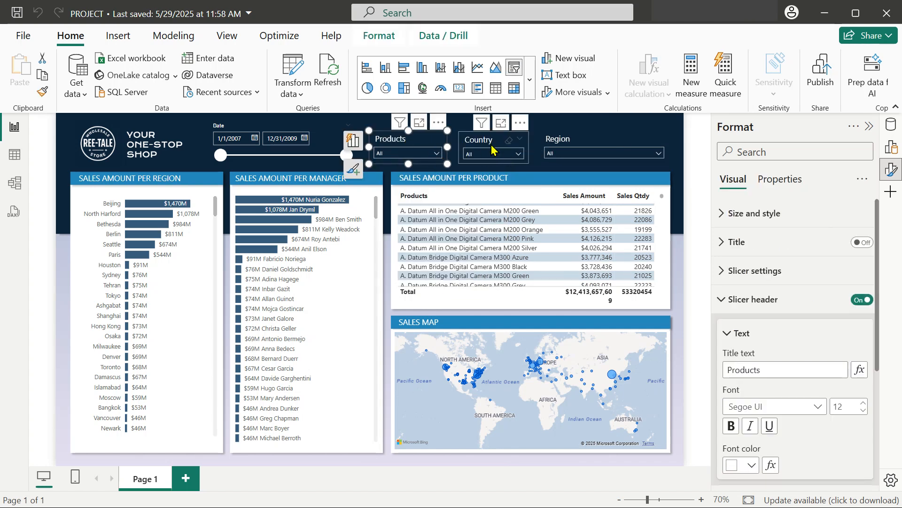
left_click(490, 143)
key("Right")
key("Right")
key("Right")
key("Right")
key("Right")
key("Right")
key("Right")
key("Right")
key("Right")
key("Right")
key("Right")
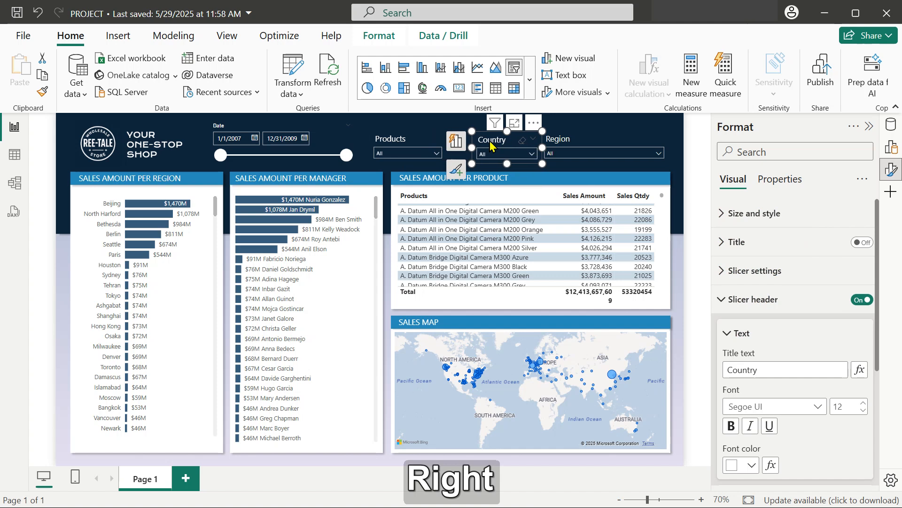
Step: Widen the Products slicer up to the Country slicer and nudge Country slightly back towards it
left_click(378, 134)
left_click_drag(443, 147, 474, 149)
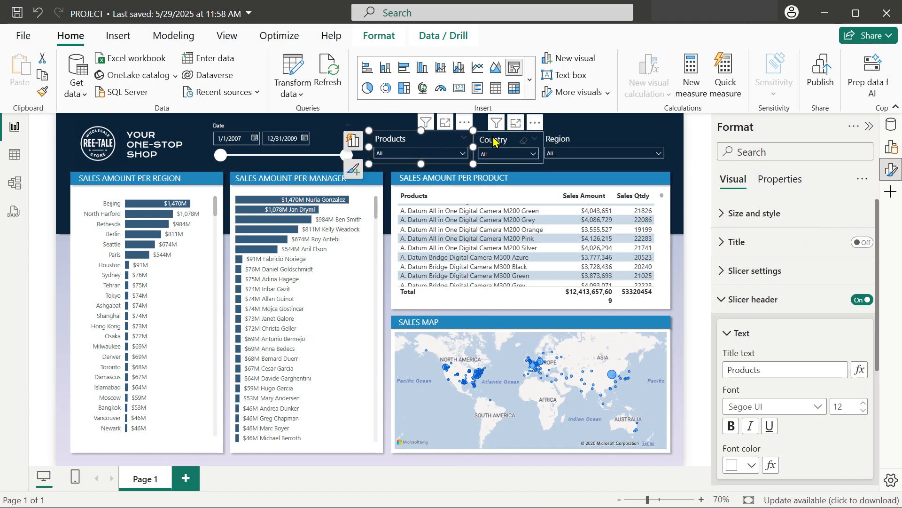
left_click(495, 140)
key("Left")
key("Left")
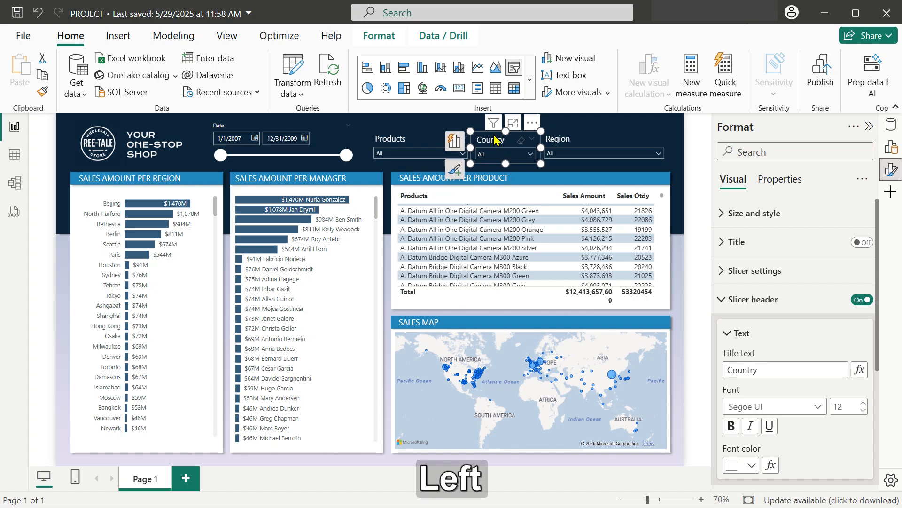
left_click(700, 156)
Step: Align the Products, Country and Region slicers with one another in a level row
left_click(435, 143)
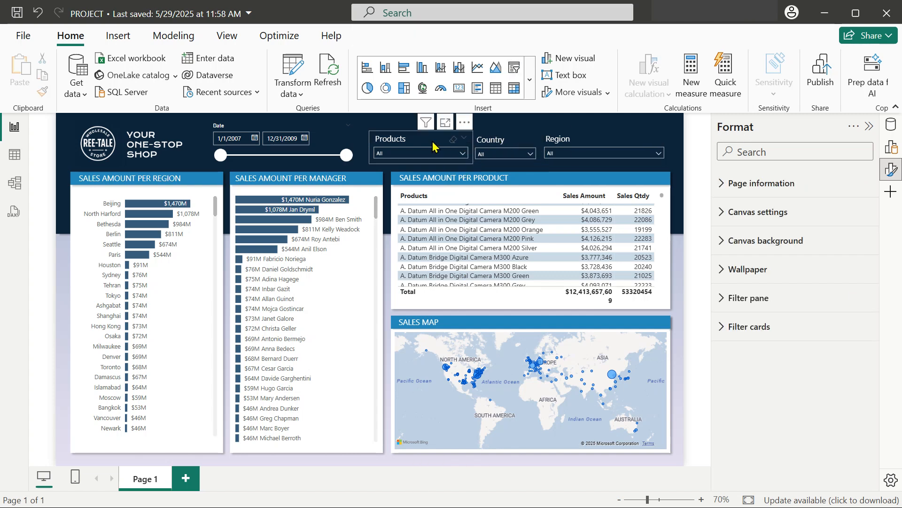
left_click(498, 141, "shift")
left_click(617, 144, "shift")
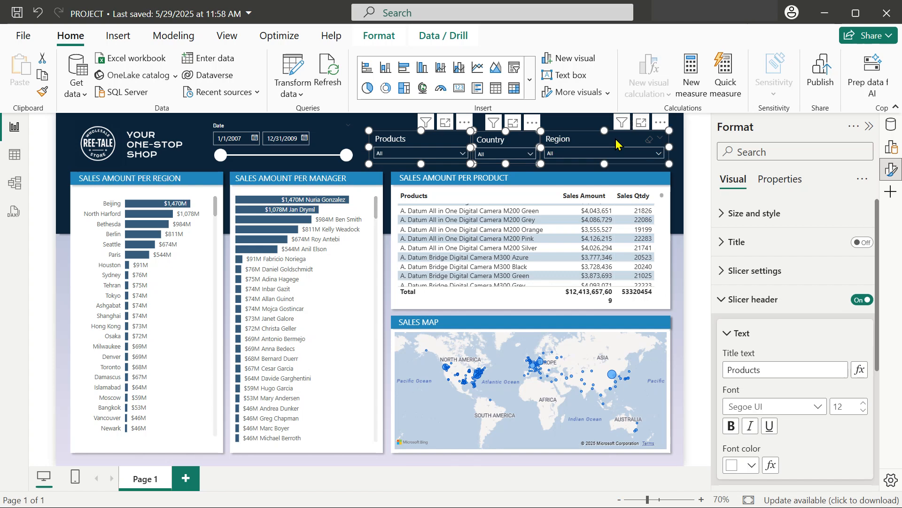
left_click(229, 43)
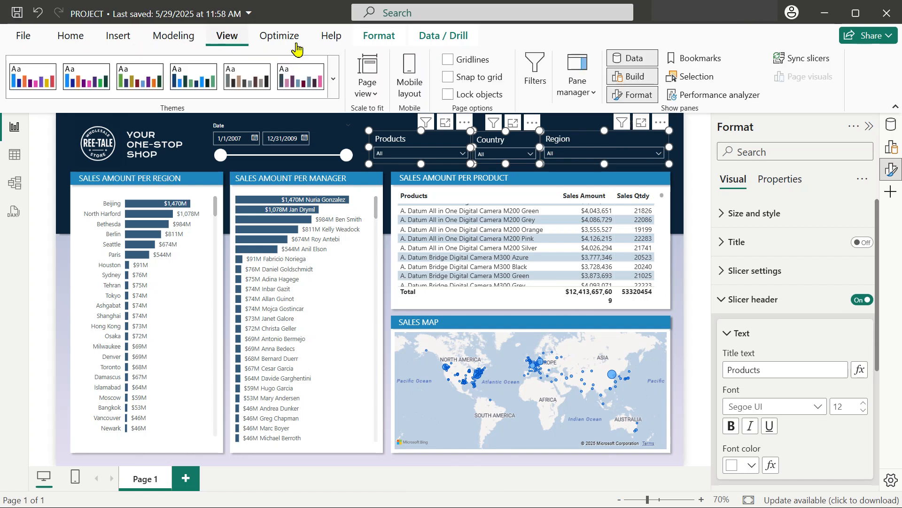
left_click(379, 41)
left_click(303, 75)
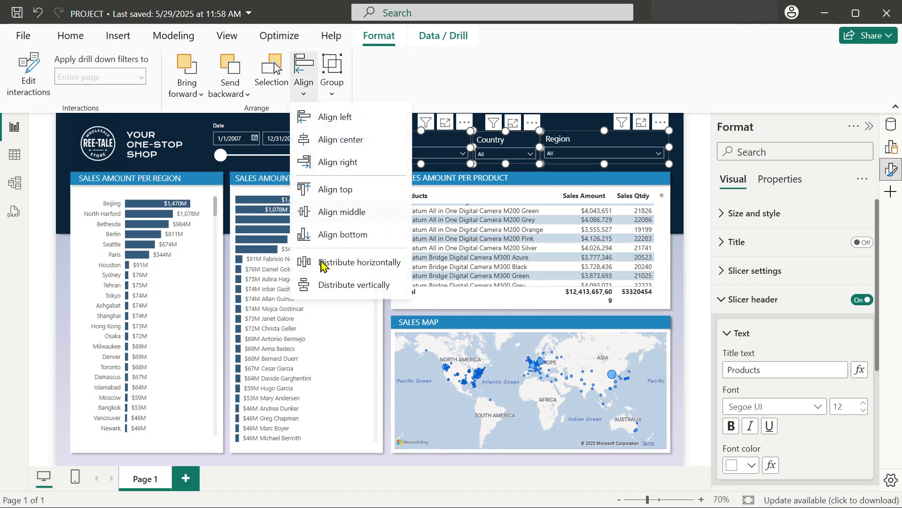
left_click(342, 201)
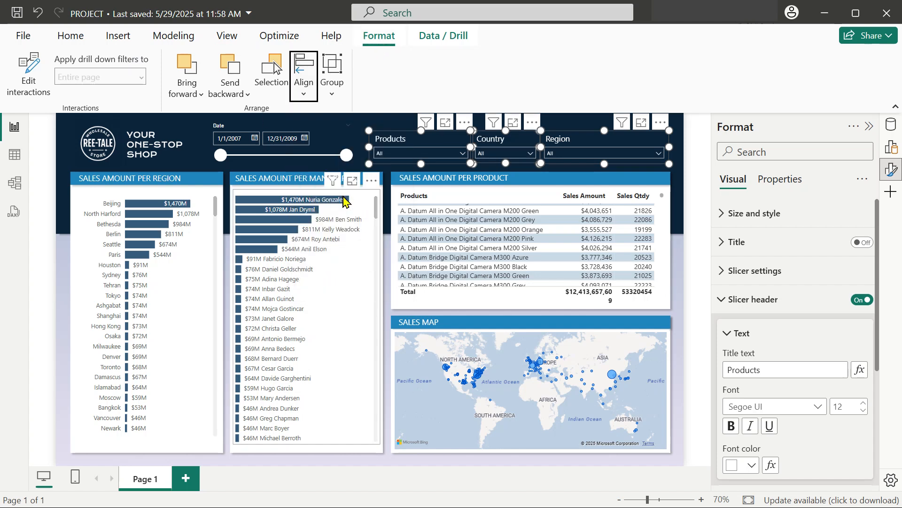
left_click(708, 180)
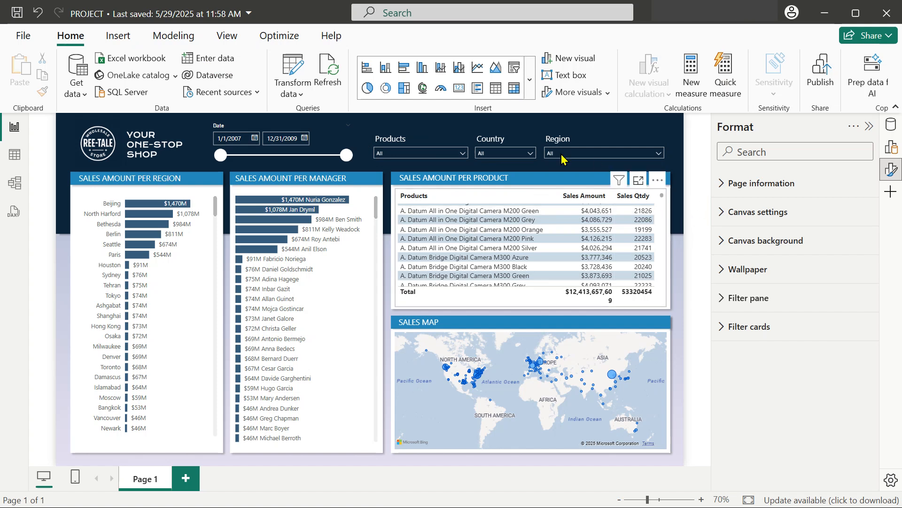
Step: Turn off the header icons for the Region, Country, Products and Date slicers together and deselect them
left_click(574, 146)
left_click(517, 141, "shift")
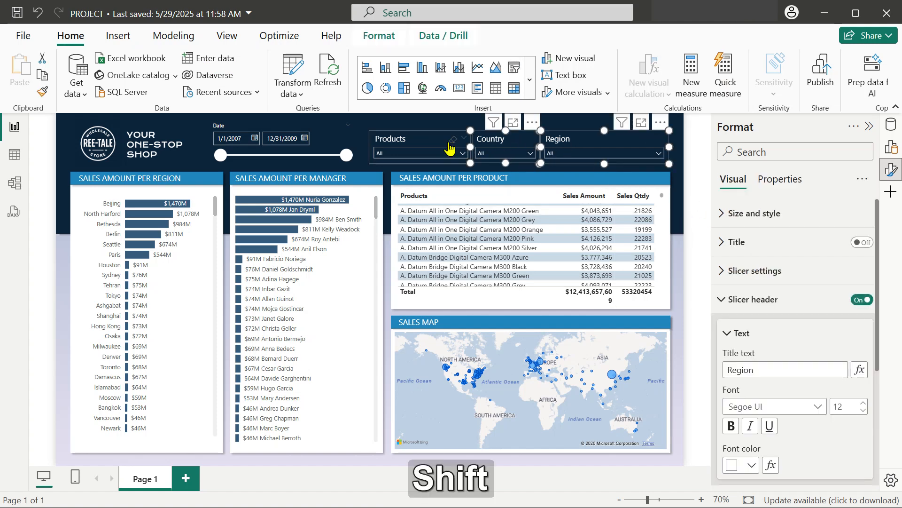
left_click(421, 145, "shift")
left_click(313, 139, "shift")
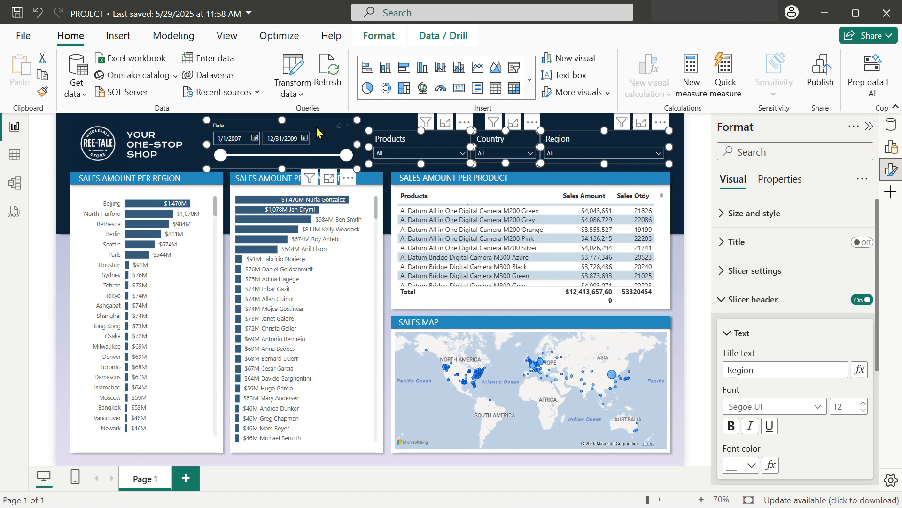
left_click(779, 181)
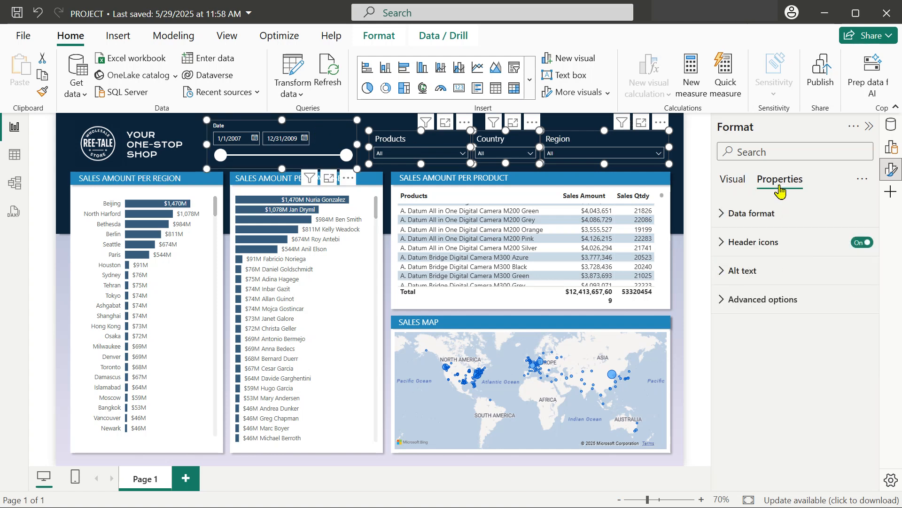
left_click(858, 243)
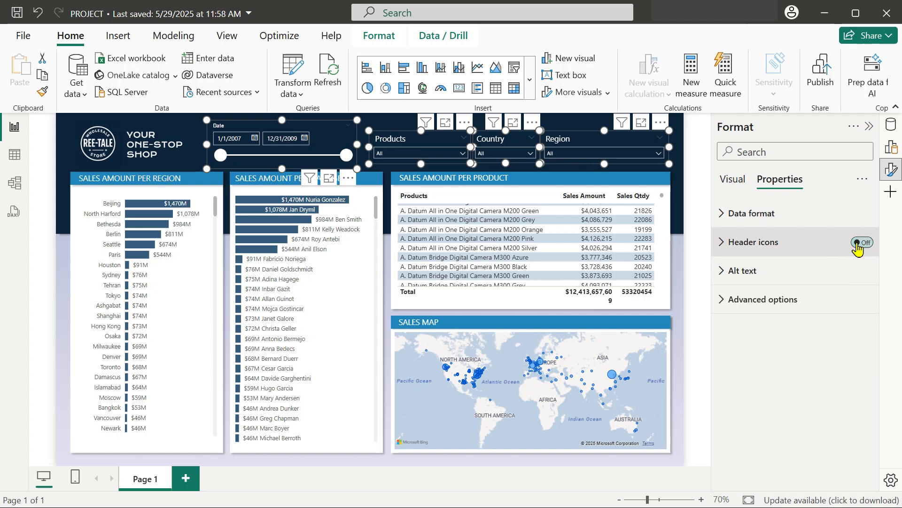
left_click(694, 179)
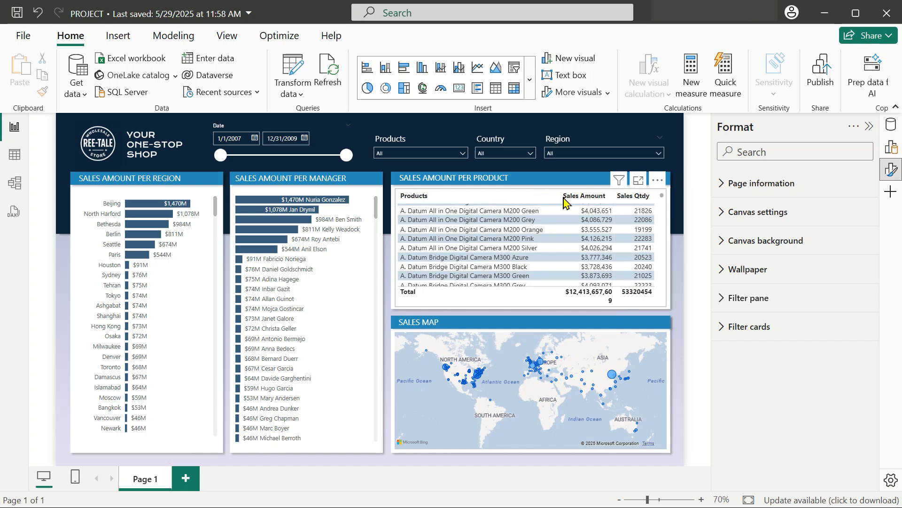
Step: Widen the Sales Amount column in the product table so its total fits on one line
left_click_drag(559, 196, 612, 196)
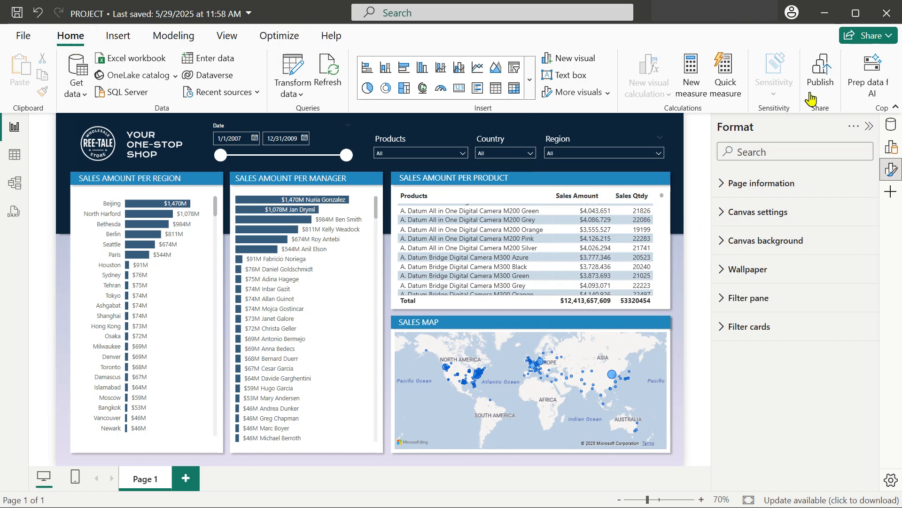
Step: Save and publish the report to My workspace, and open the published PROJECT.pbix in Power BI
left_click(822, 78)
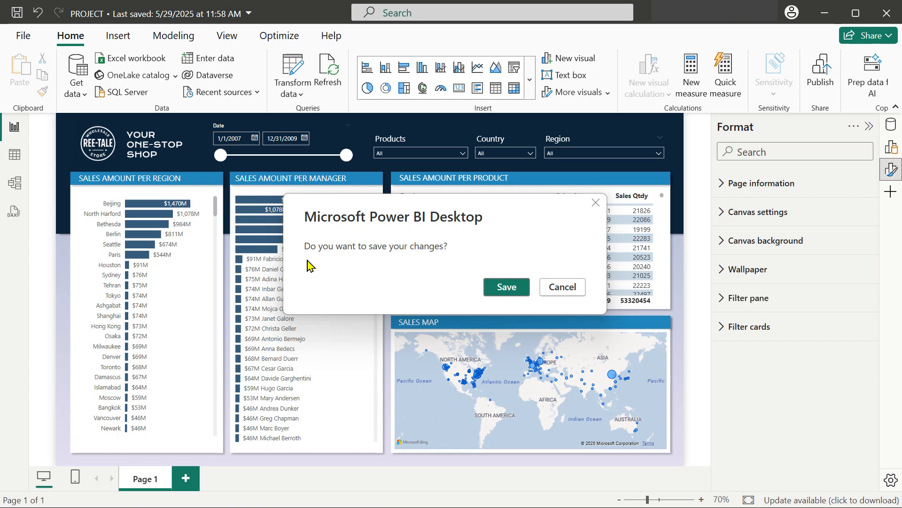
left_click(512, 294)
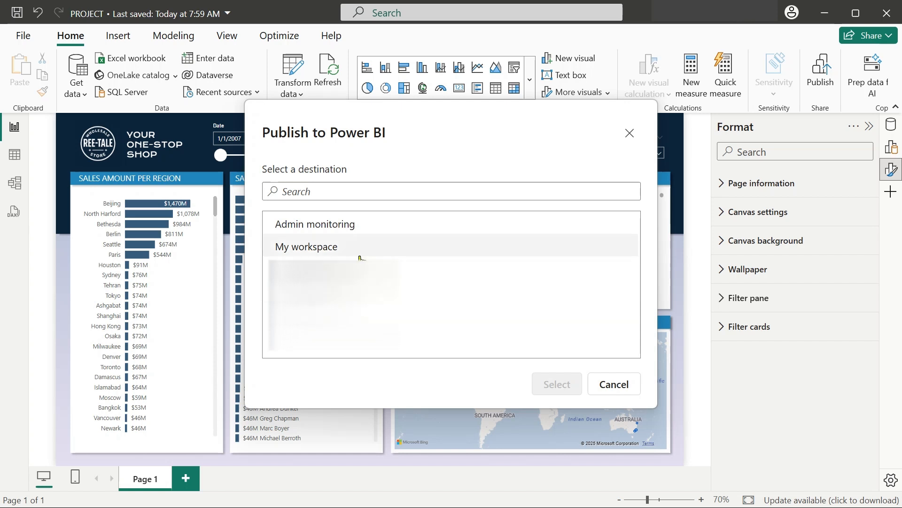
left_click(318, 253)
left_click(558, 384)
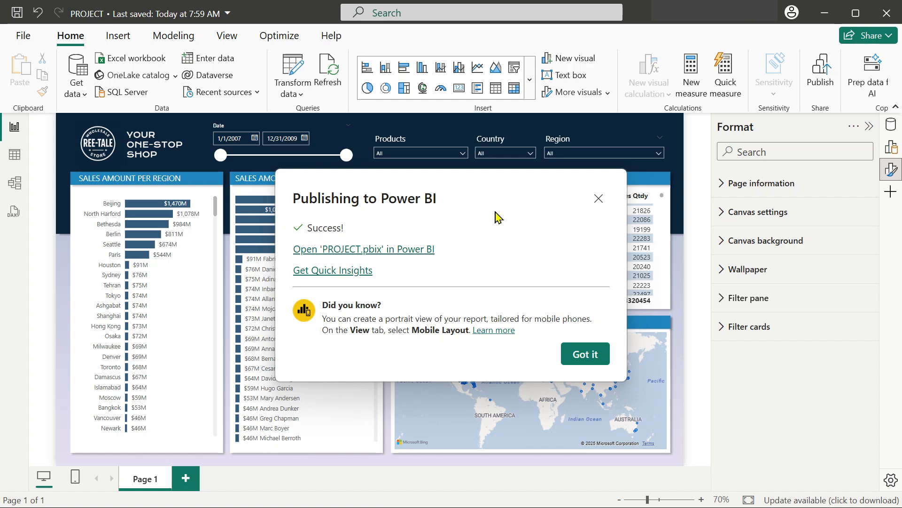
left_click(407, 249)
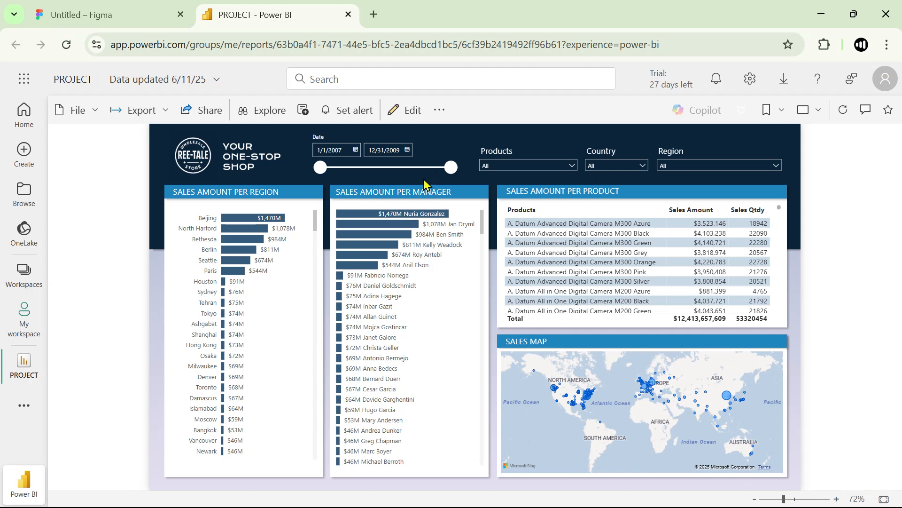
Step: Test the published Date slider and filter Products by A. Datum Advanced Digital Camera M300 Black and Pink in turn, clearing the Products filter
left_click_drag(451, 168, 482, 174)
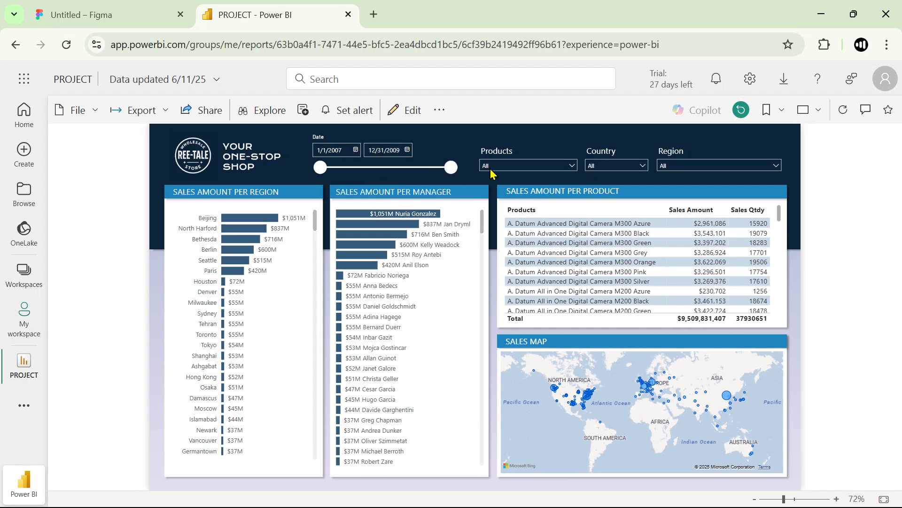
left_click(484, 168)
left_click(503, 188)
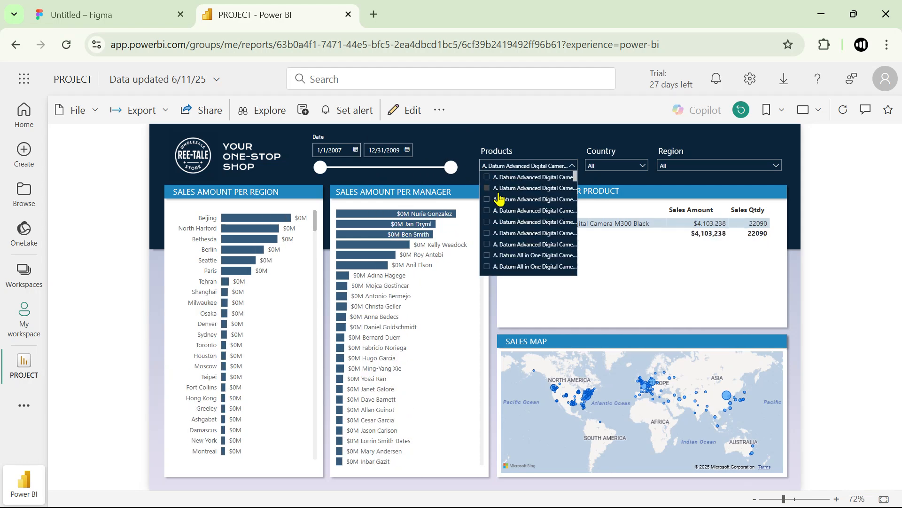
left_click(487, 233)
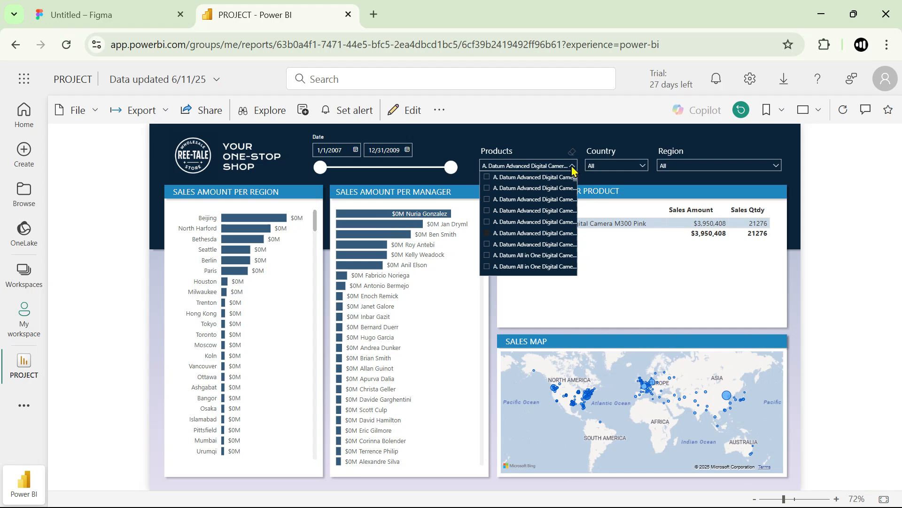
left_click(572, 153)
Step: Test the Country slicer with Australia and Canada, check the Region choices for Canada, and clear the Country filter
left_click(622, 167)
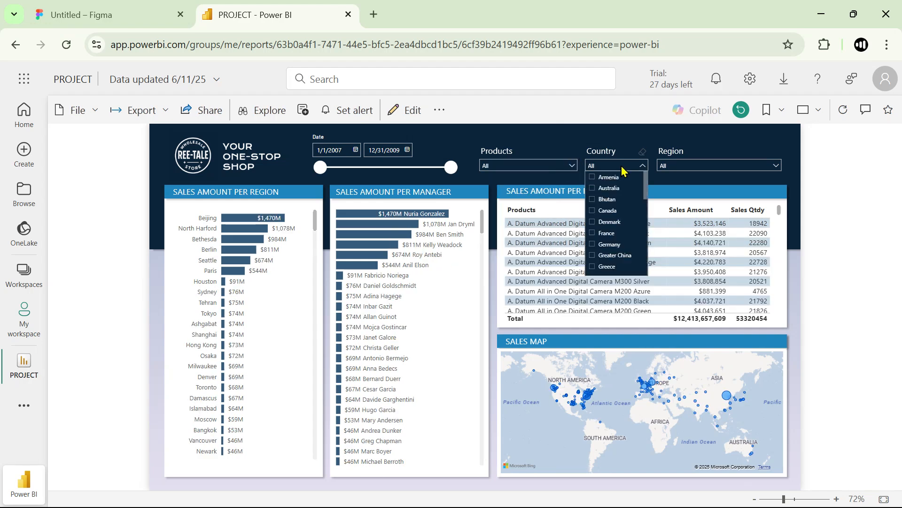
left_click(594, 188)
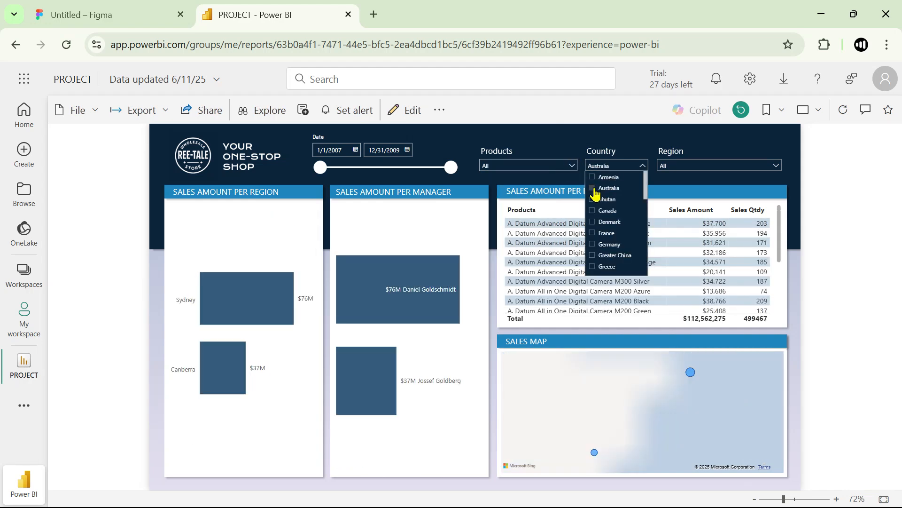
left_click(593, 211)
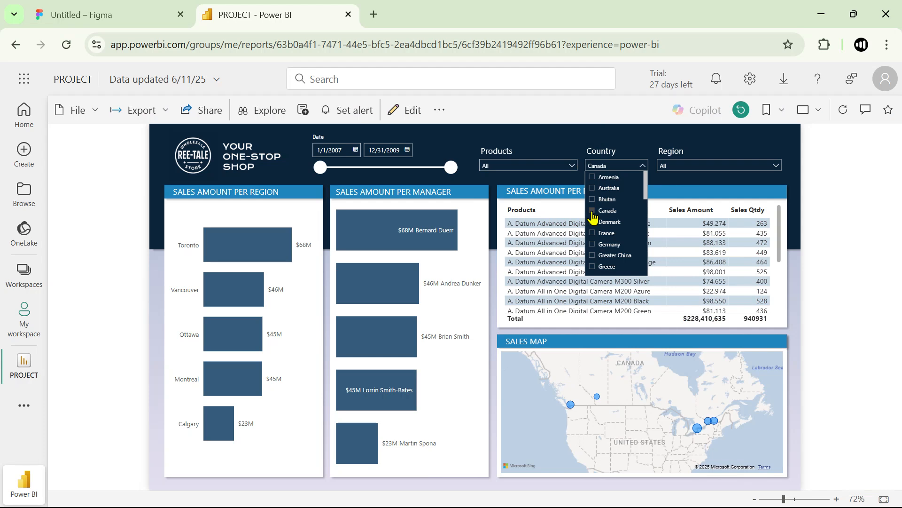
left_click(637, 165)
left_click(713, 168)
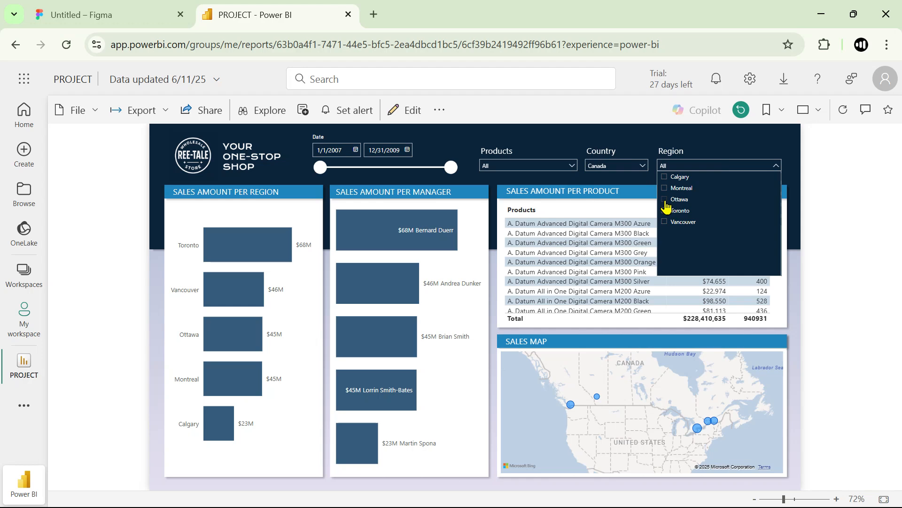
left_click(641, 156)
left_click(642, 157)
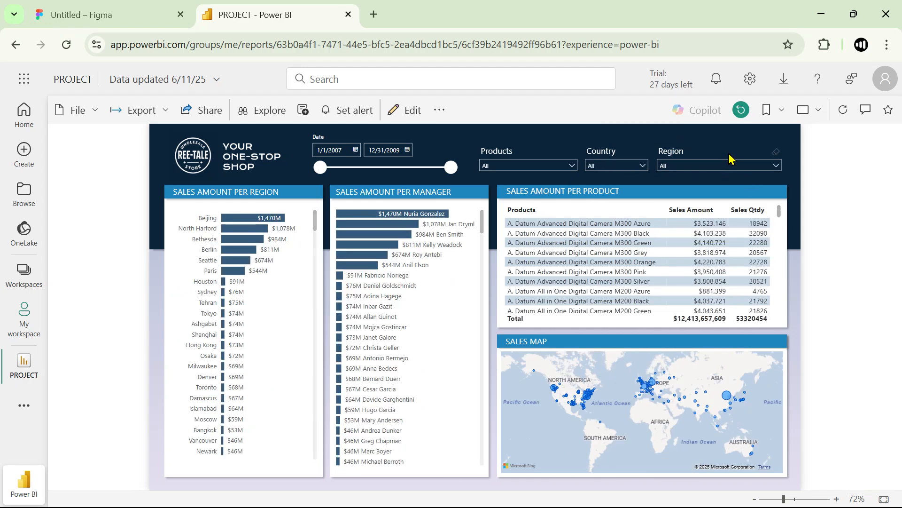
left_click(641, 166)
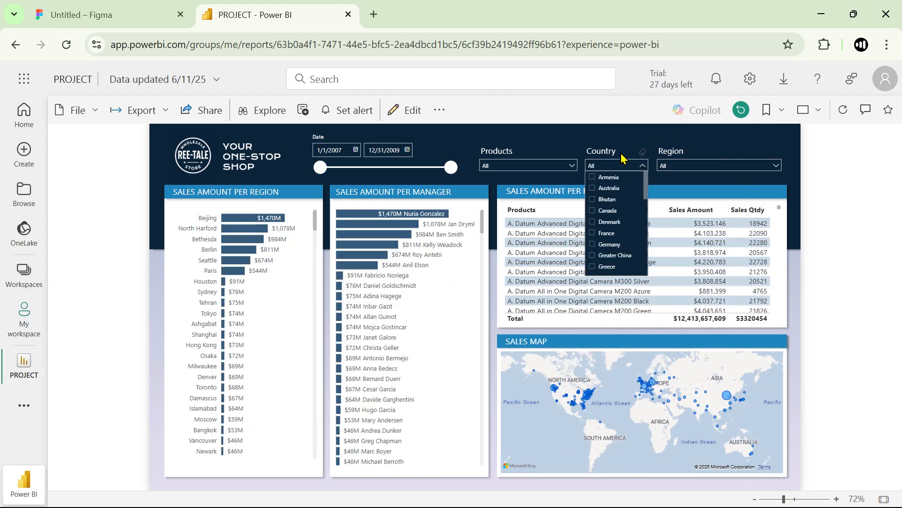
left_click(622, 157)
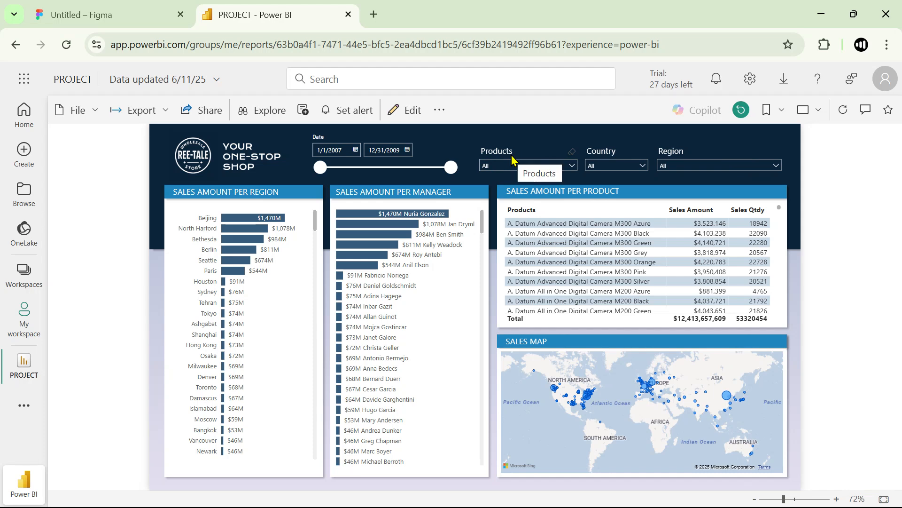
Step: Switch back to Power BI Desktop and enable the "Select all" option for the Products, Country and Region slicers, checking it in the Region list
key("alt+Tab")
left_click(442, 143)
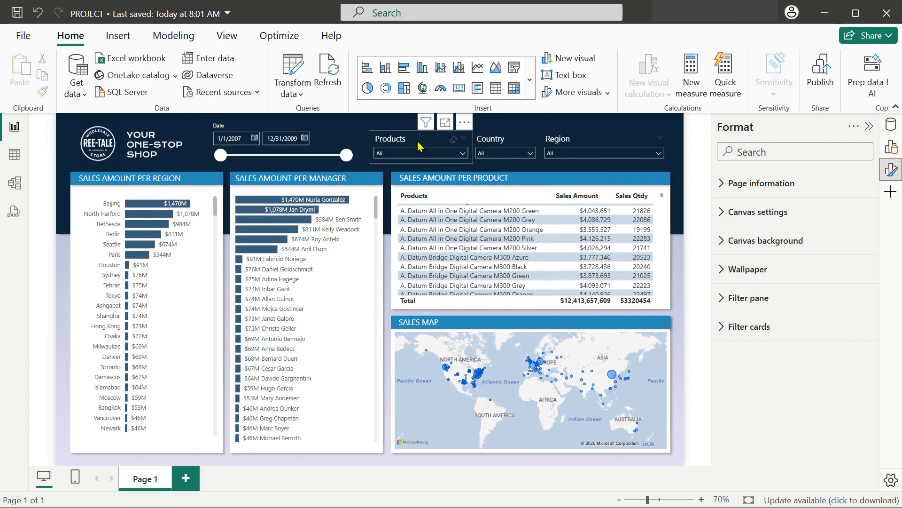
left_click(499, 141, "shift")
left_click(570, 144, "shift")
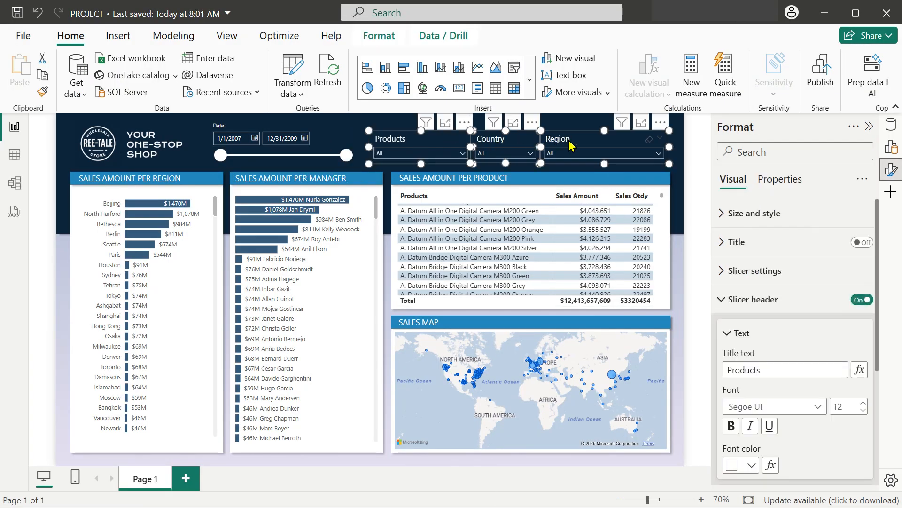
left_click(729, 301)
left_click(727, 270)
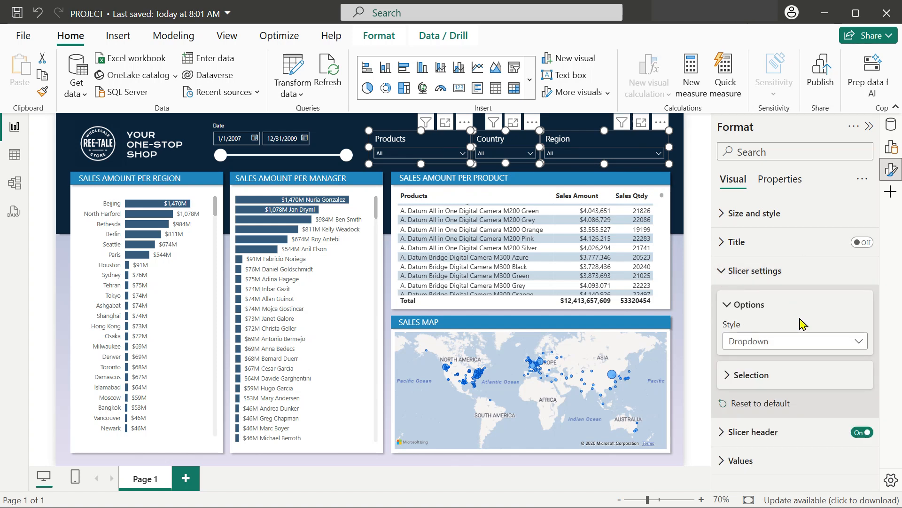
left_click(729, 376)
scroll(751, 420, "down", 1)
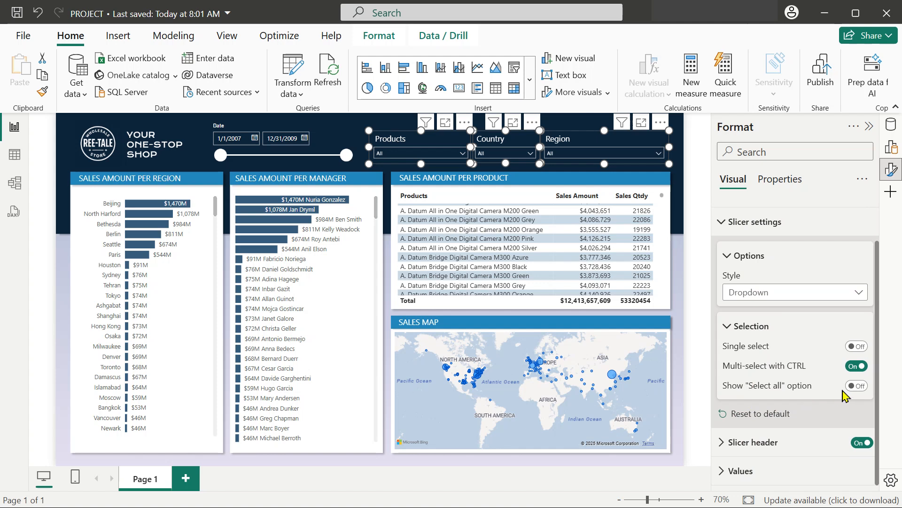
left_click(856, 386)
left_click(583, 153)
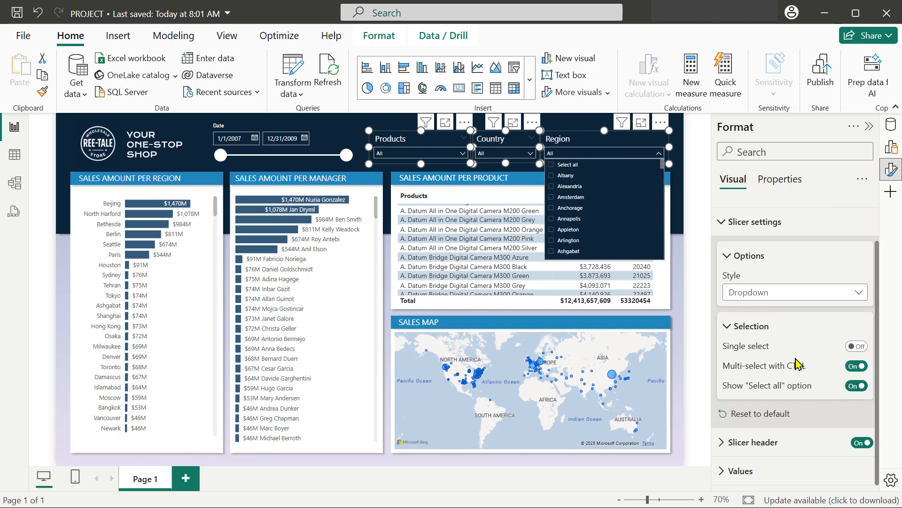
left_click(691, 145)
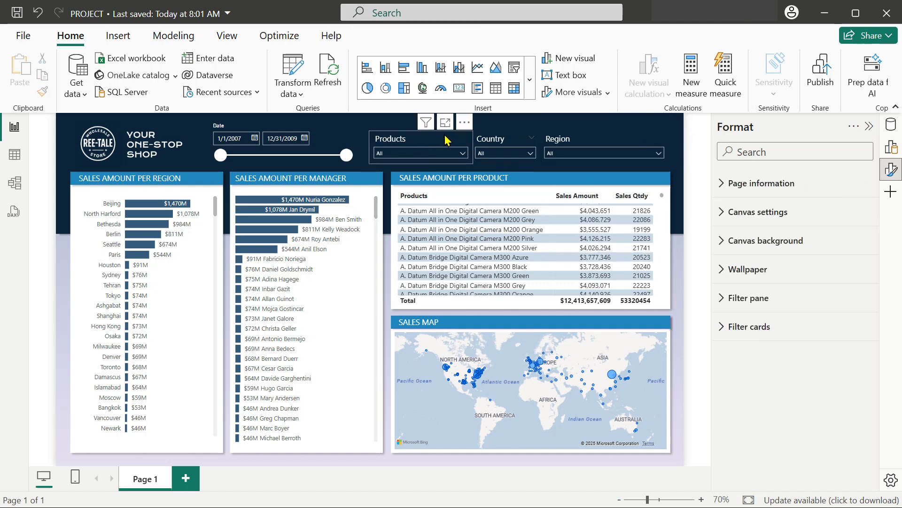
Step: Enable the search box in each of the Products, Country and Region slicers
left_click(465, 125)
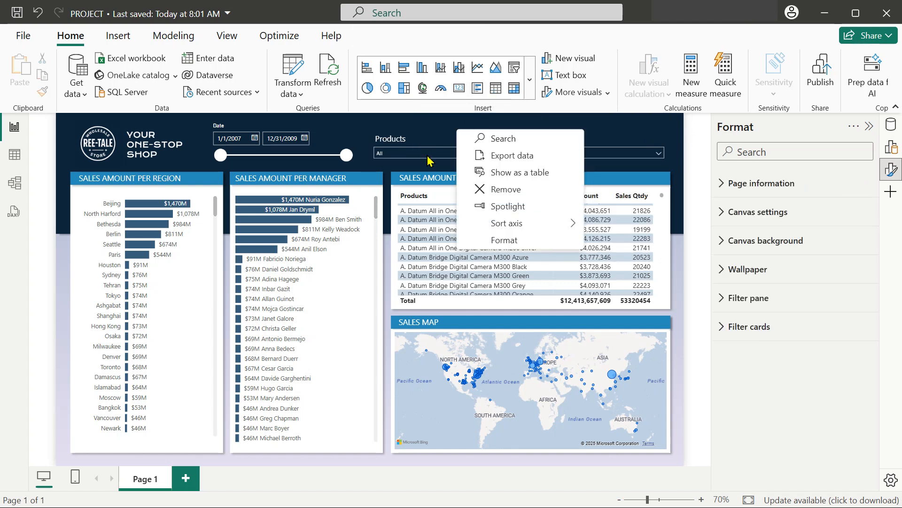
left_click(494, 138)
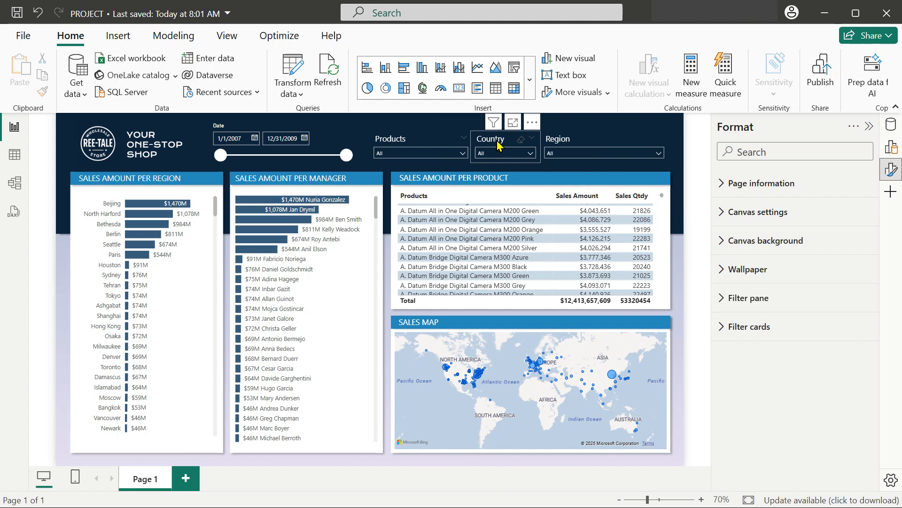
left_click(503, 143)
left_click(532, 122)
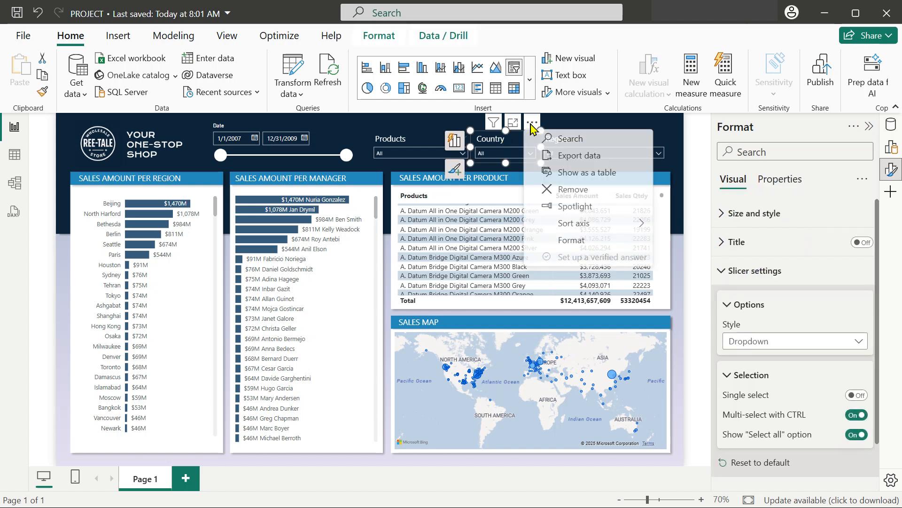
left_click(562, 138)
left_click(577, 146)
left_click(660, 123)
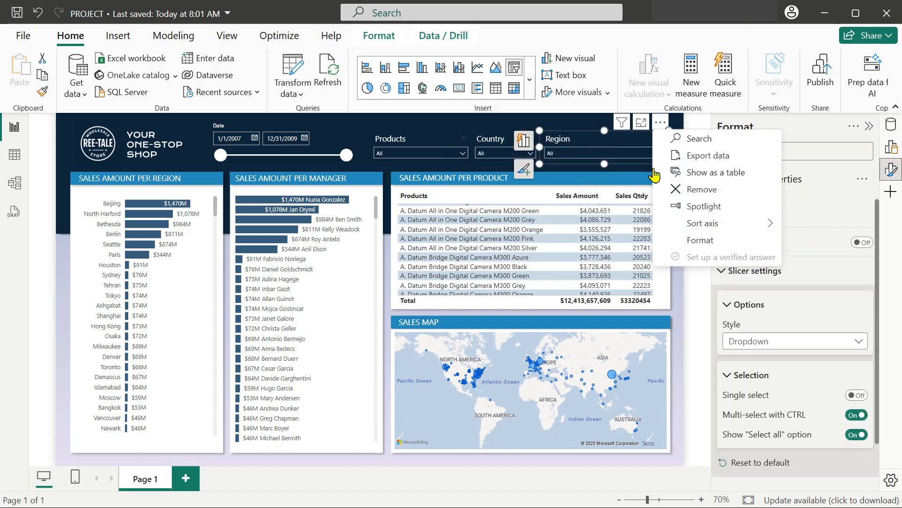
left_click(694, 139)
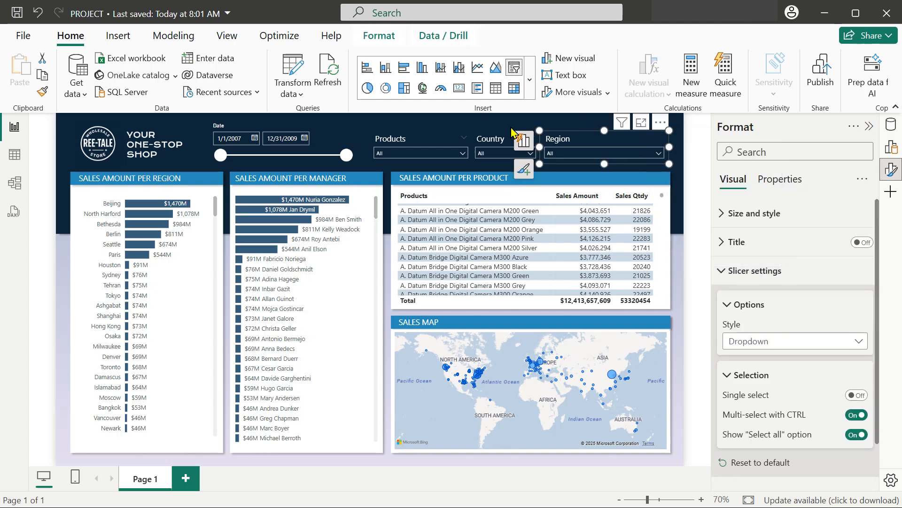
Step: Check the search box in the Region slicer's list and test the Country slicer's search with "denmar", clearing the search text
left_click(638, 155)
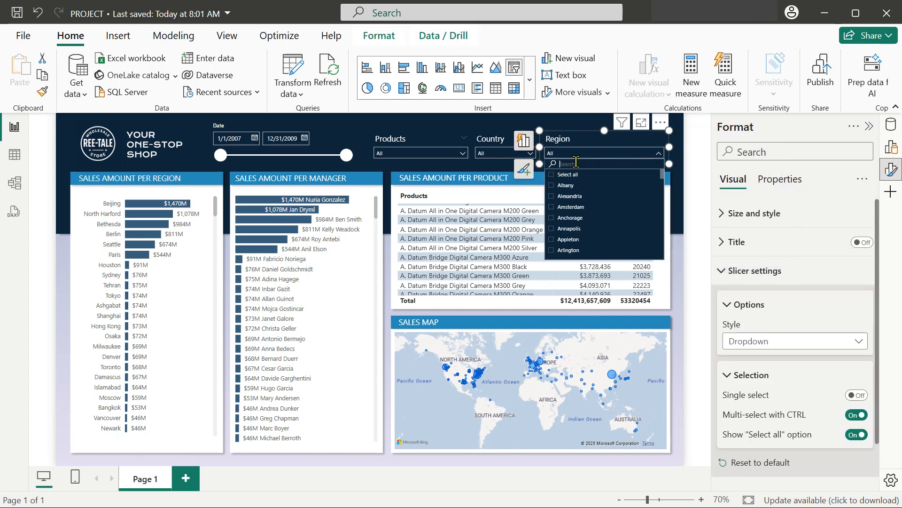
left_click(502, 147)
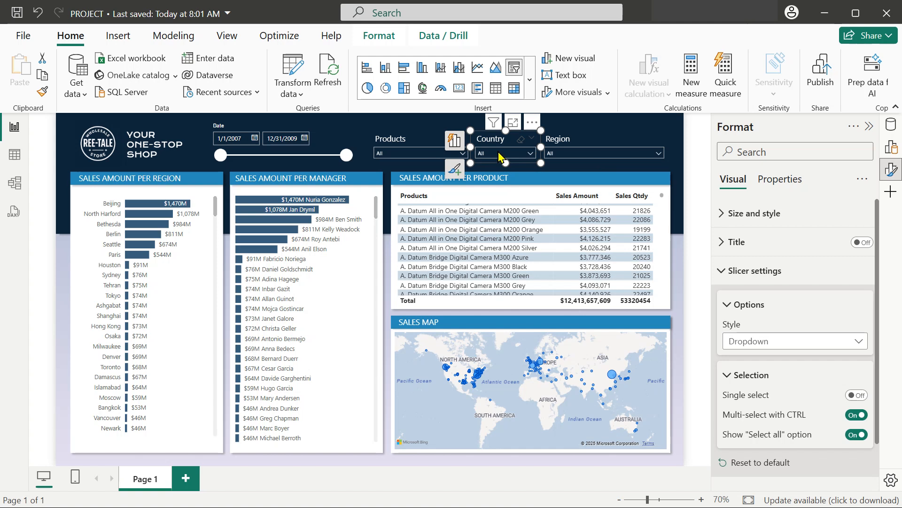
left_click(504, 154)
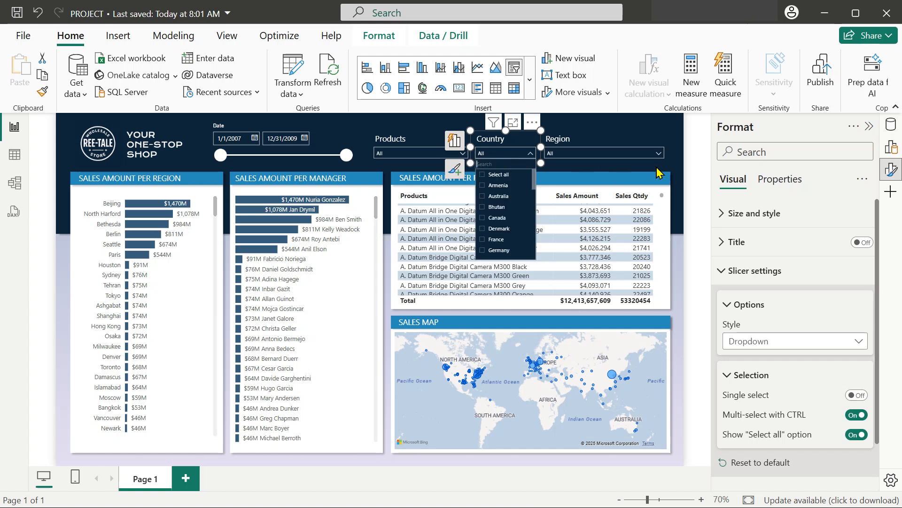
type("denmar")
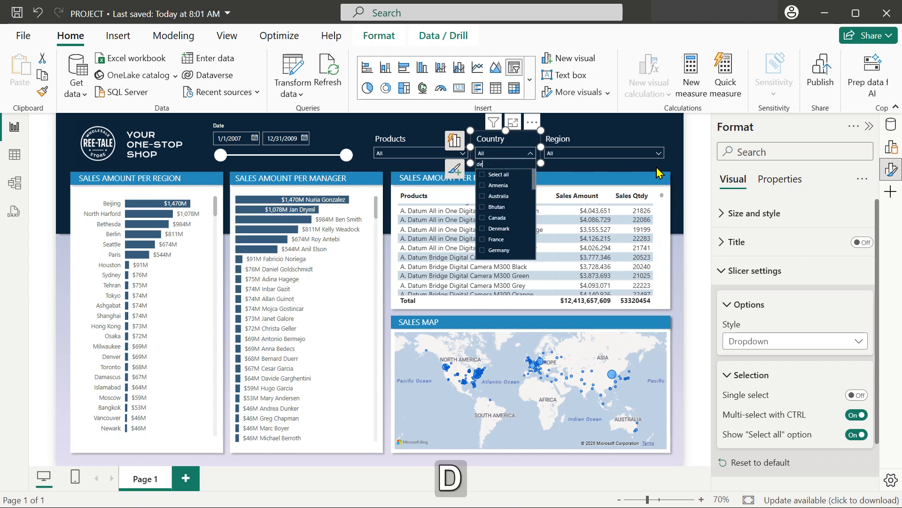
key("BackSpace")
key("BackSpace")
key("BackSpace")
key("BackSpace")
key("BackSpace")
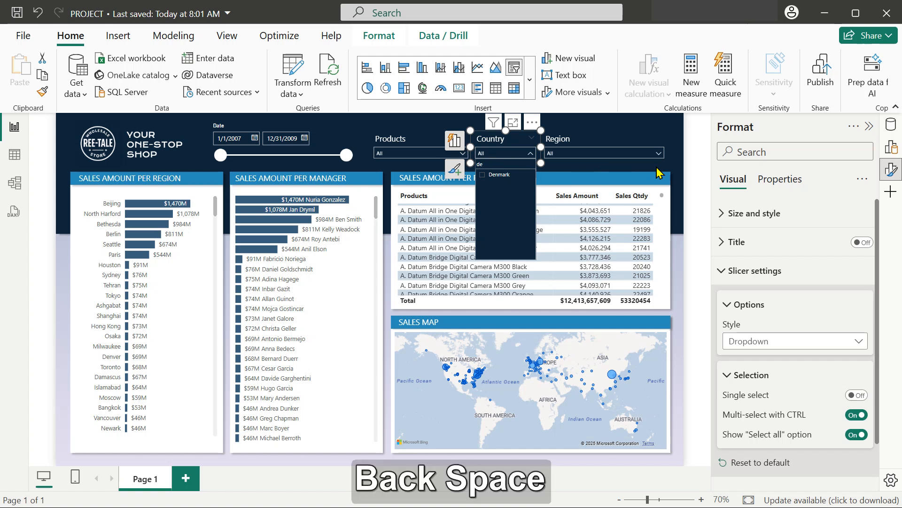
key("BackSpace")
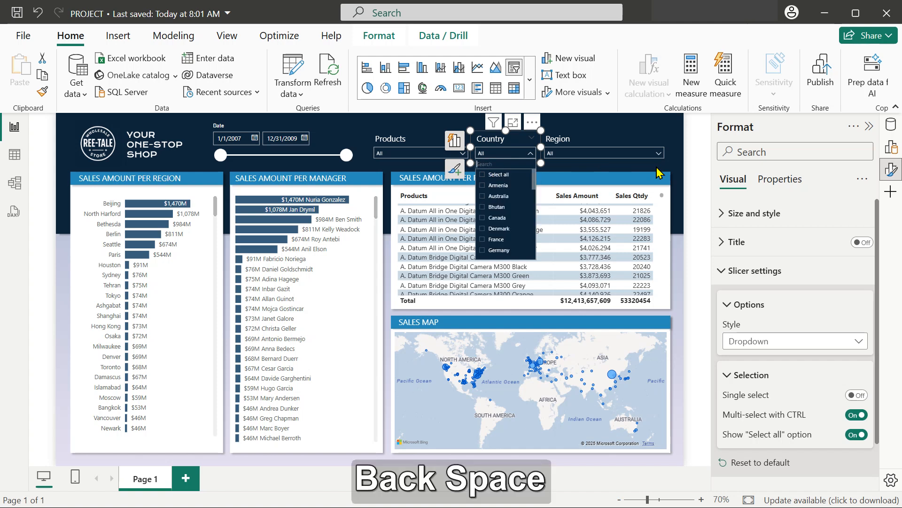
Step: Search the Country slicer for "ita", "germ" and "jap" in turn, clearing each search, and deselect the slicer
type("ita")
key("BackSpace")
key("BackSpace")
key("BackSpace")
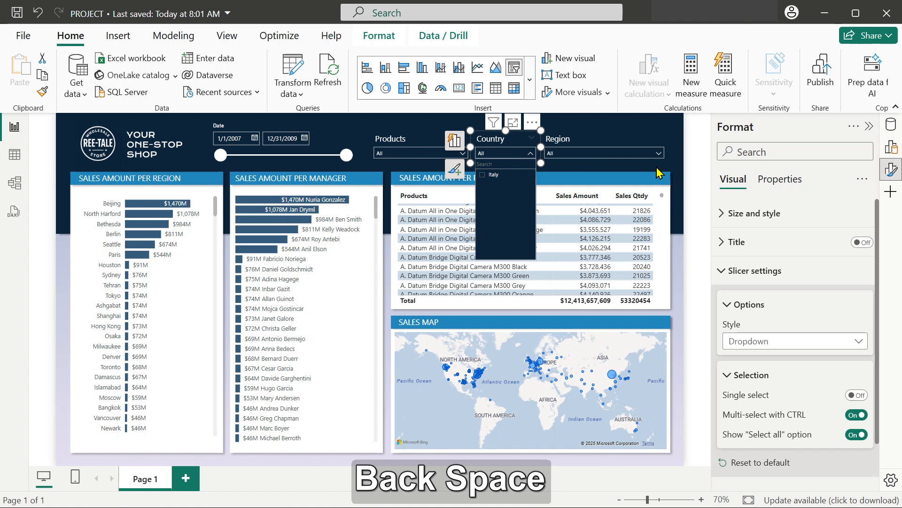
type("e")
key("BackSpace")
type("germ")
key("BackSpace")
key("BackSpace")
key("BackSpace")
key("BackSpace")
type("jap")
key("BackSpace")
key("BackSpace")
key("BackSpace")
left_click(696, 144)
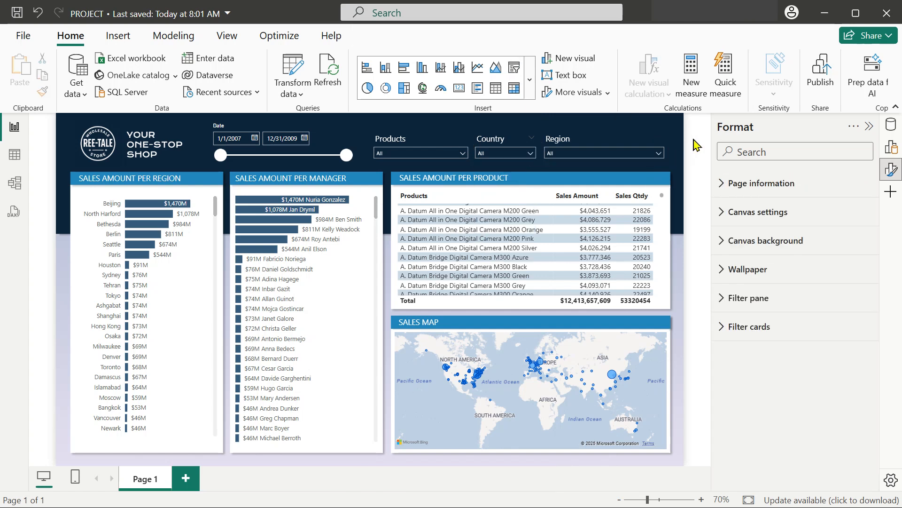
Step: Publish the updated report and show the published version in the browser in full screen, checking its Country list
left_click(821, 71)
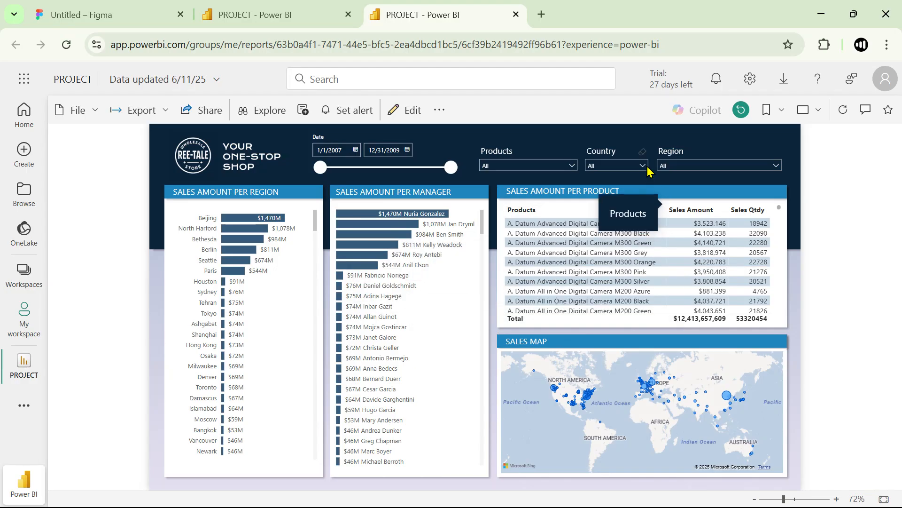
left_click(643, 166)
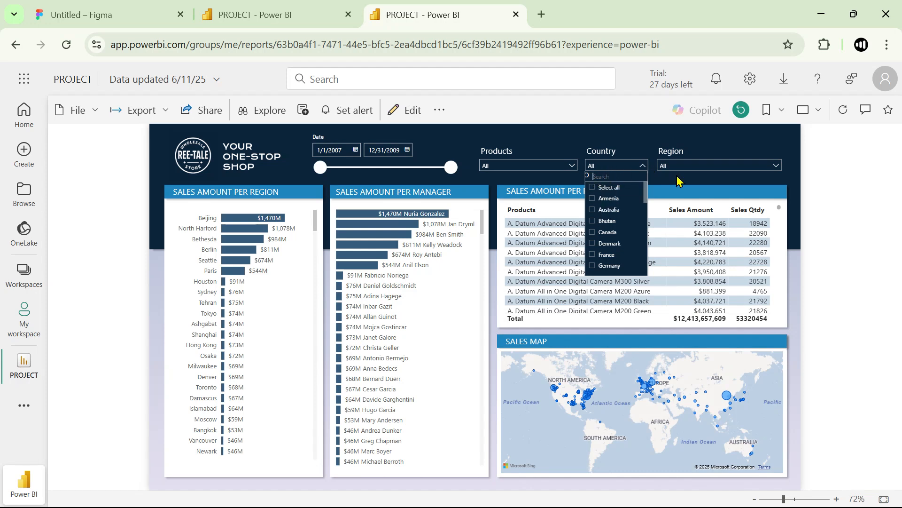
left_click(810, 110)
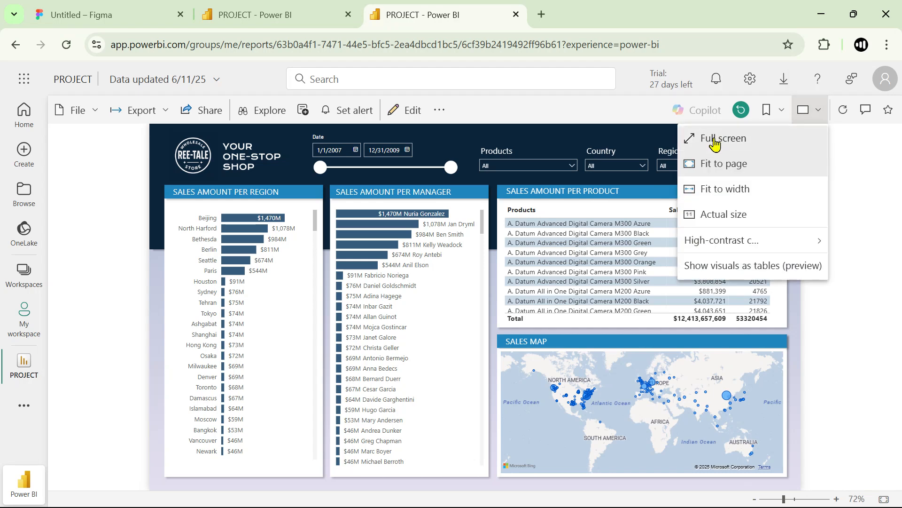
left_click(714, 140)
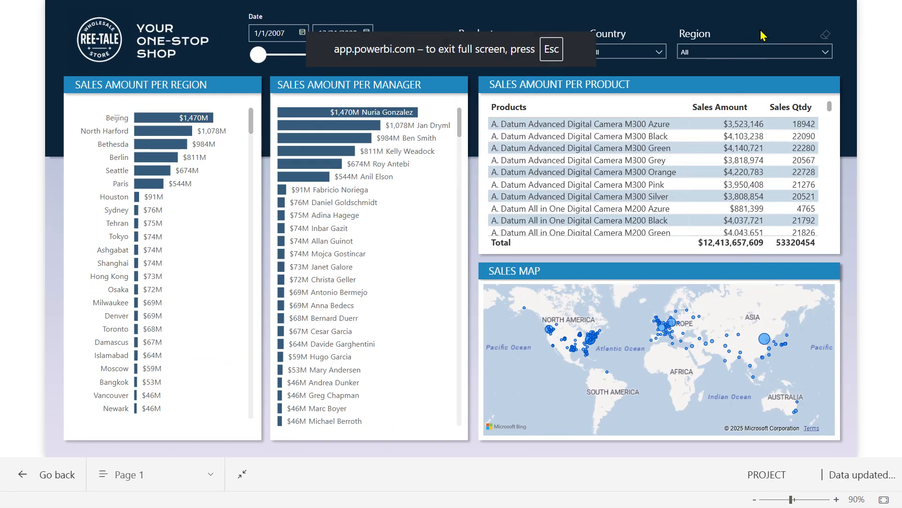
Step: Check the Region, Products and Country lists in the full-screen report for the search box and "Select all" option, closing them
left_click(789, 59)
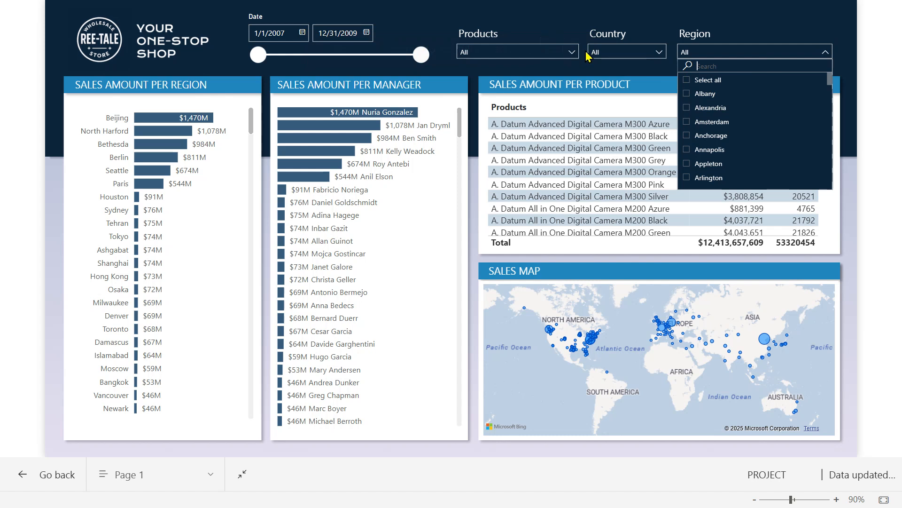
left_click(625, 56)
left_click(545, 54)
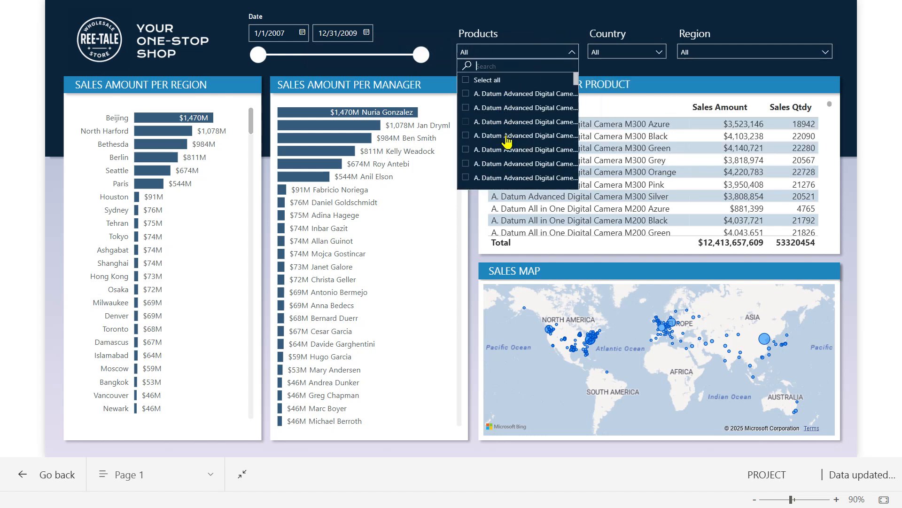
left_click(630, 55)
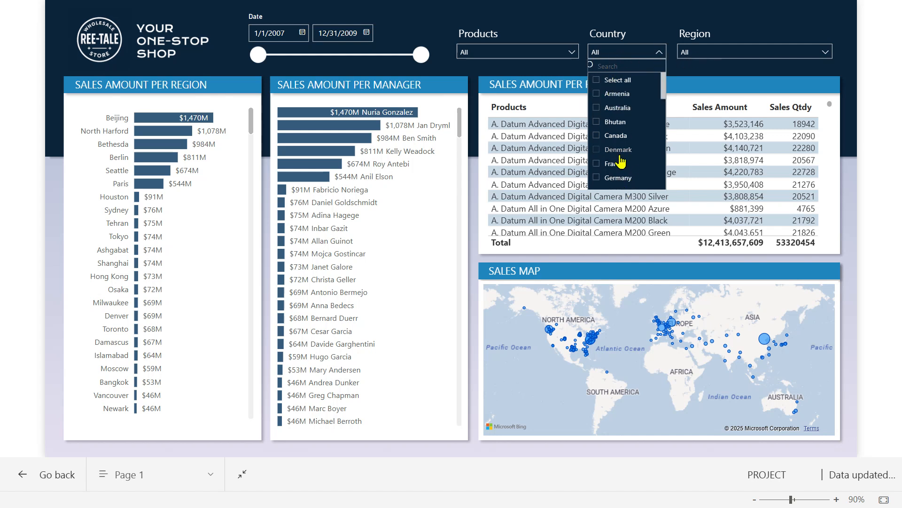
left_click(760, 17)
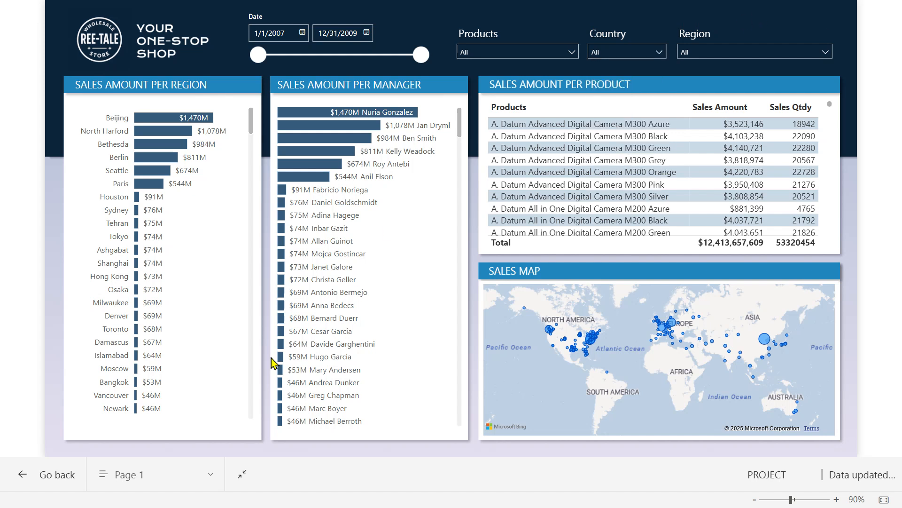